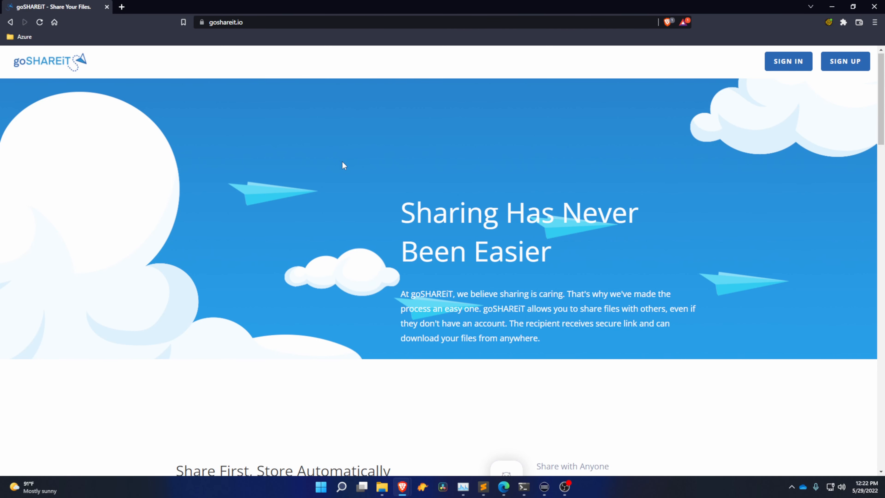
Step: Read through the goSHAREiT home page, from the sharing and protection features to the Sharing is Easy section
{"action": "scroll", "coordinate": [343, 165], "scroll_direction": "down", "scroll_amount": 6}
{"action": "scroll", "coordinate": [468, 230], "scroll_direction": "down", "scroll_amount": 3}
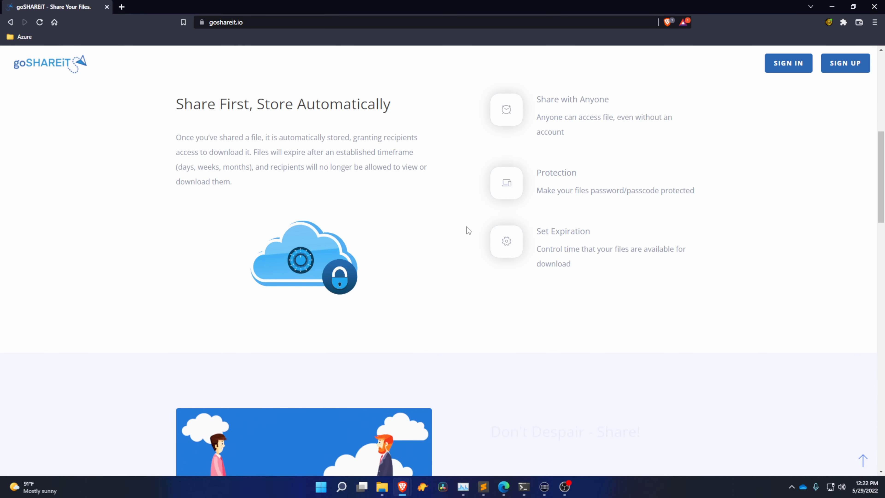
{"action": "scroll", "coordinate": [466, 226], "scroll_direction": "down", "scroll_amount": 5}
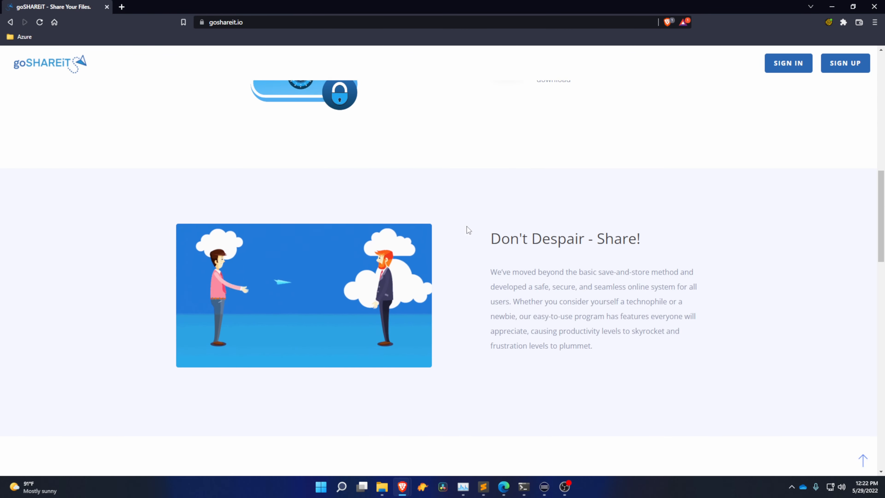
{"action": "scroll", "coordinate": [463, 236], "scroll_direction": "down", "scroll_amount": 4}
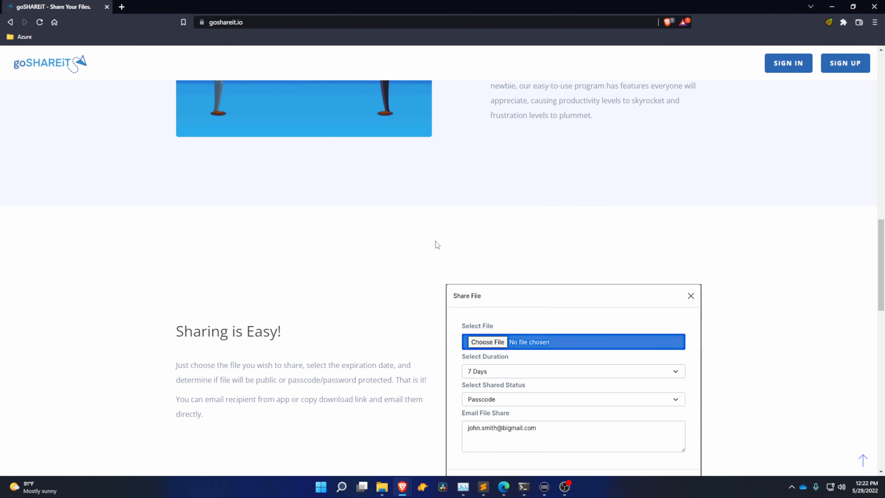
{"action": "scroll", "coordinate": [436, 242], "scroll_direction": "down", "scroll_amount": 3}
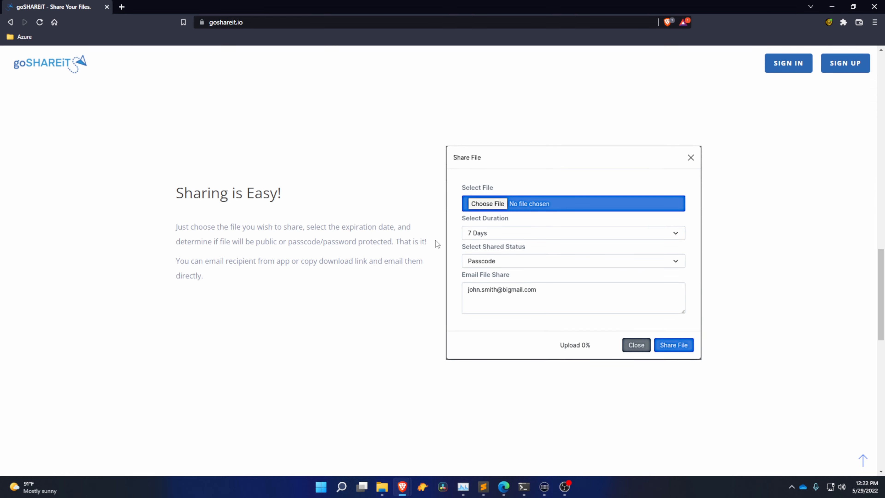
{"action": "scroll", "coordinate": [435, 240], "scroll_direction": "down", "scroll_amount": 1}
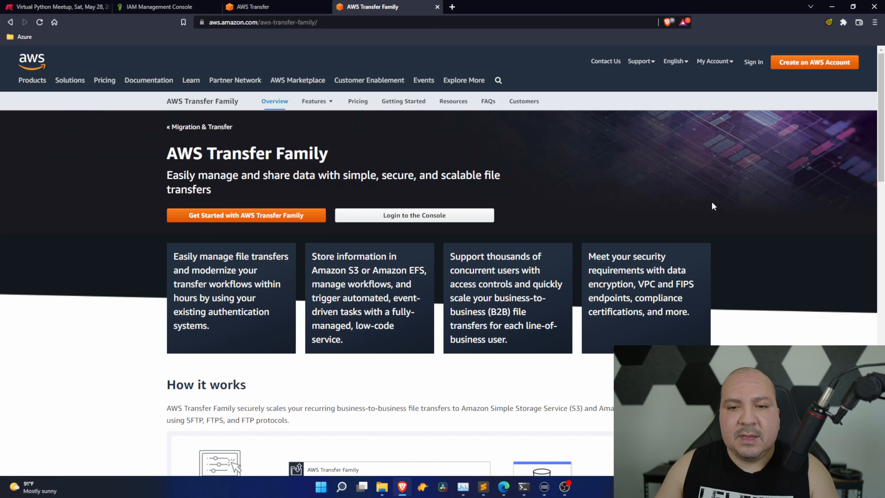
Step: Review the AWS Transfer Family overview page, covering the feature summaries and the How it works diagram
{"action": "scroll", "coordinate": [712, 205], "scroll_direction": "down", "scroll_amount": 4}
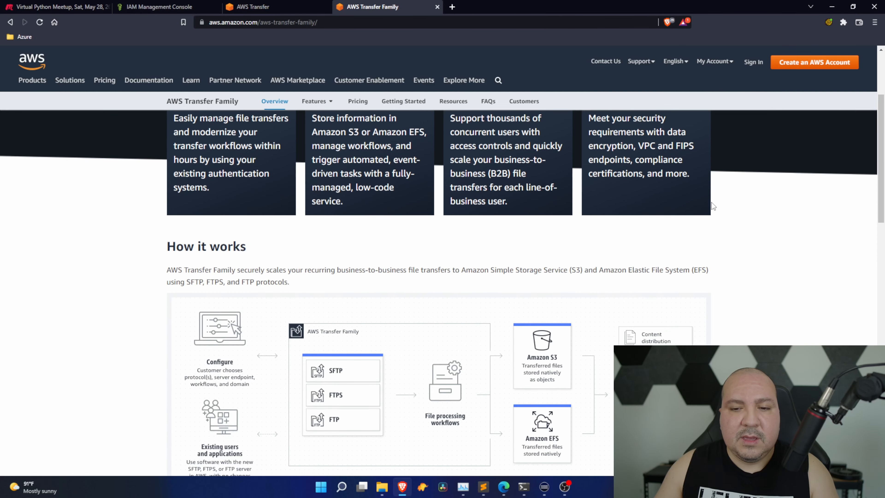
{"action": "scroll", "coordinate": [711, 202], "scroll_direction": "down", "scroll_amount": 1}
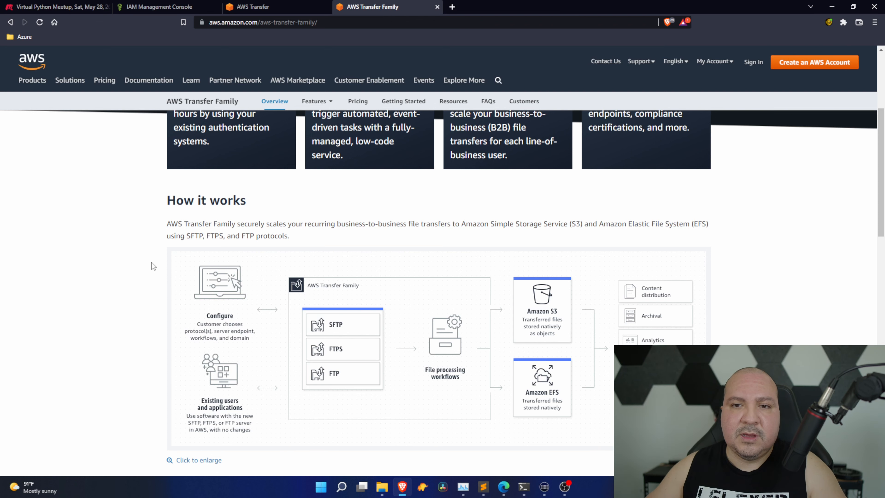
{"action": "scroll", "coordinate": [152, 262], "scroll_direction": "down", "scroll_amount": 3}
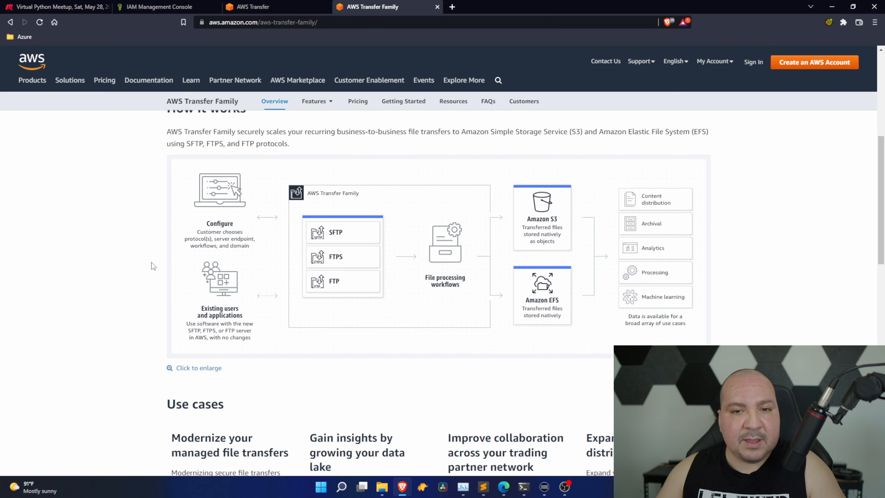
{"action": "scroll", "coordinate": [151, 262], "scroll_direction": "up", "scroll_amount": 5}
{"action": "scroll", "coordinate": [152, 262], "scroll_direction": "up", "scroll_amount": 1}
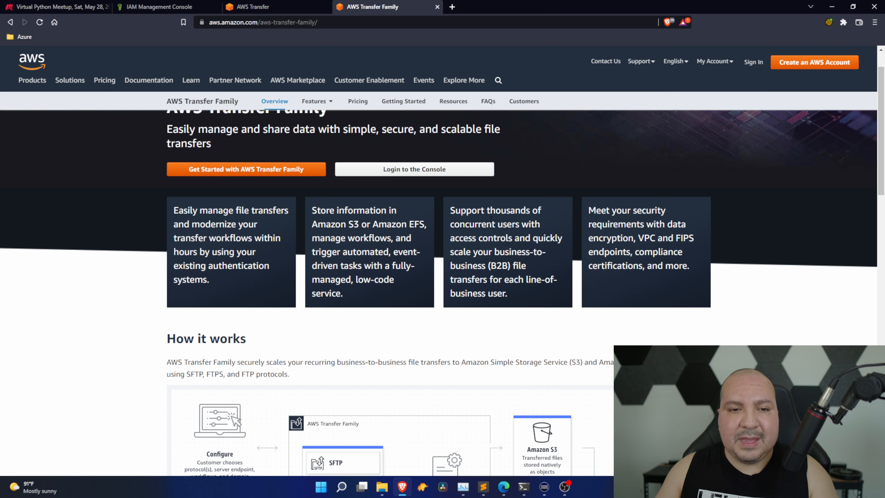
{"action": "scroll", "coordinate": [464, 233], "scroll_direction": "down", "scroll_amount": 2}
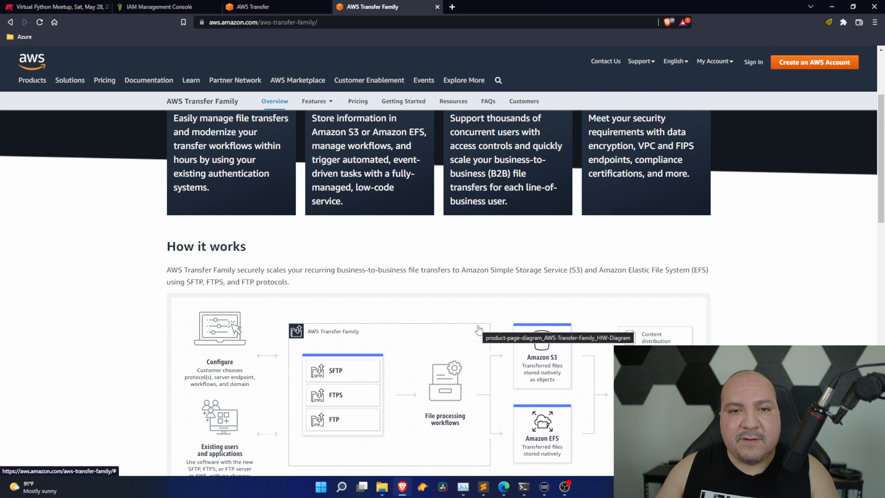
{"action": "scroll", "coordinate": [374, 213], "scroll_direction": "up", "scroll_amount": 1}
{"action": "scroll", "coordinate": [375, 212], "scroll_direction": "up", "scroll_amount": 1}
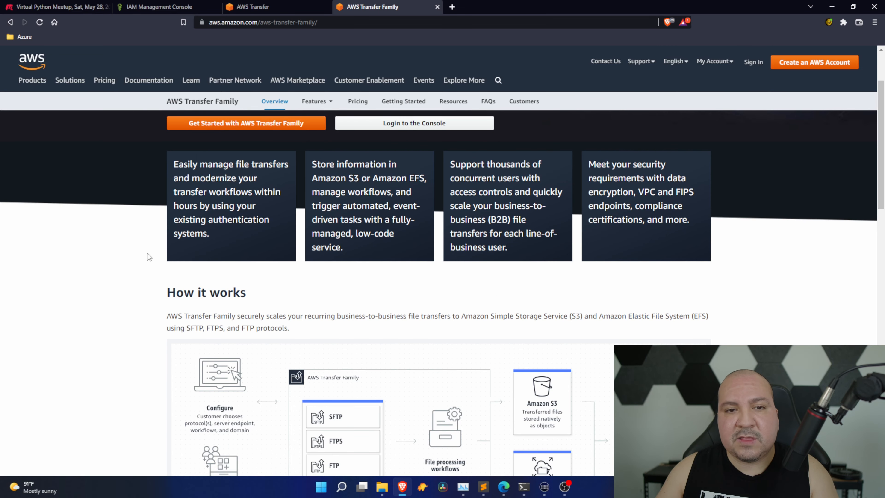
{"action": "scroll", "coordinate": [142, 278], "scroll_direction": "up", "scroll_amount": 3}
{"action": "scroll", "coordinate": [135, 317], "scroll_direction": "down", "scroll_amount": 4}
{"action": "scroll", "coordinate": [135, 317], "scroll_direction": "down", "scroll_amount": 1}
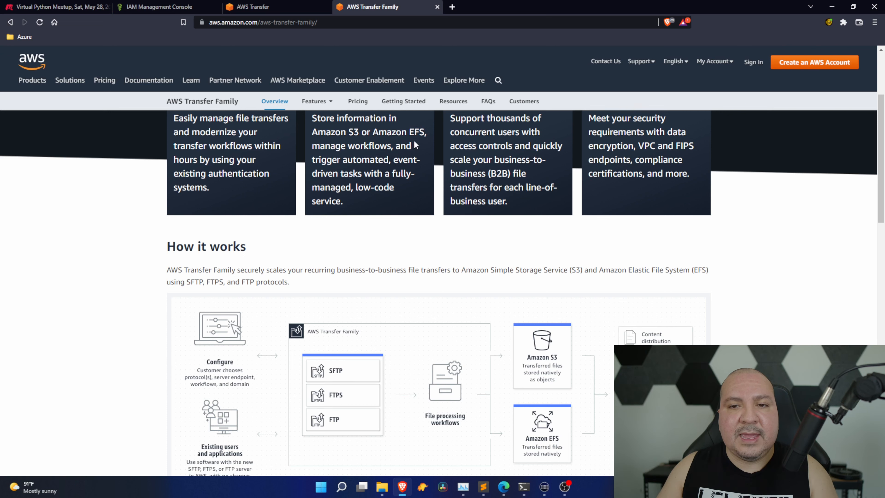
Step: Highlight the EFS and S3 storage options in the AWS Transfer Family summary and examine the How it works diagram
{"action": "left_click_drag", "start_coordinate": [402, 132], "coordinate": [427, 133]}
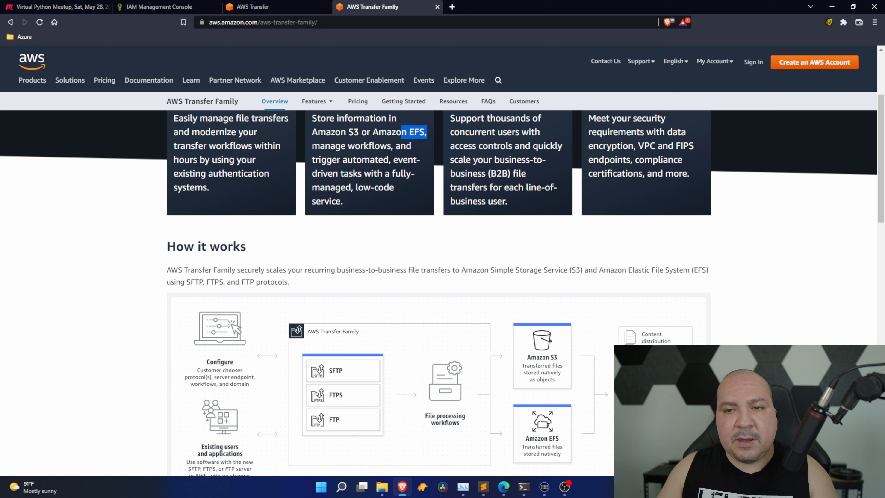
{"action": "left_click", "coordinate": [411, 142]}
{"action": "left_click_drag", "start_coordinate": [359, 132], "coordinate": [348, 133]}
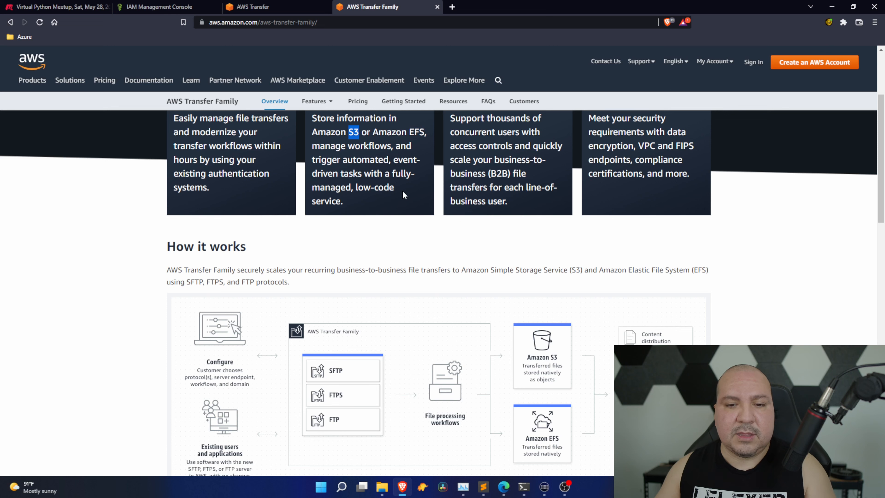
{"action": "scroll", "coordinate": [209, 306], "scroll_direction": "down", "scroll_amount": 1}
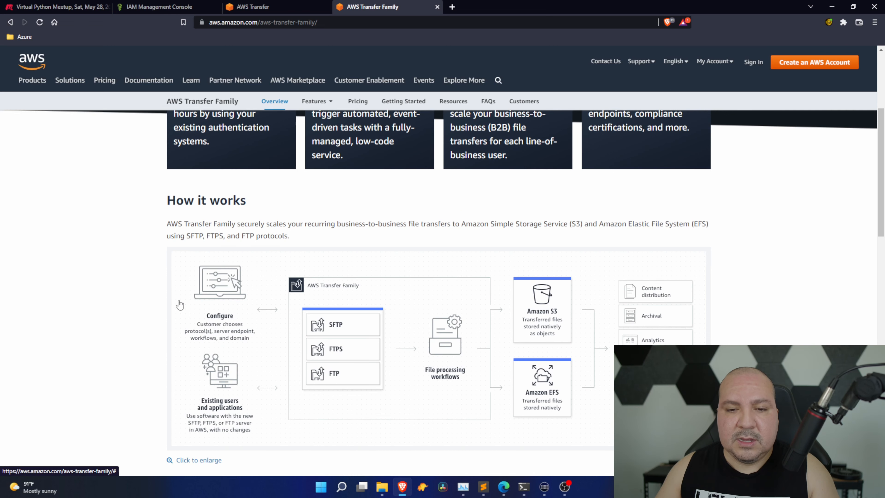
{"action": "scroll", "coordinate": [307, 365], "scroll_direction": "down", "scroll_amount": 1}
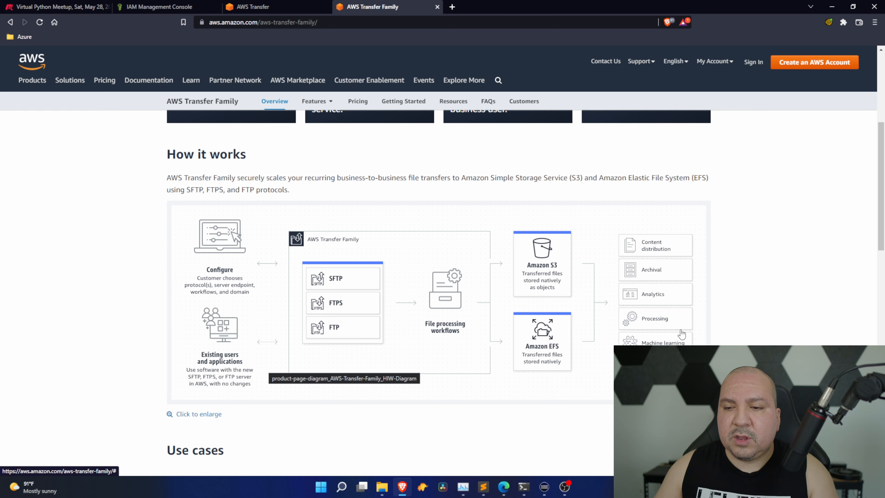
{"action": "scroll", "coordinate": [681, 333], "scroll_direction": "down", "scroll_amount": 2}
{"action": "scroll", "coordinate": [686, 310], "scroll_direction": "up", "scroll_amount": 7}
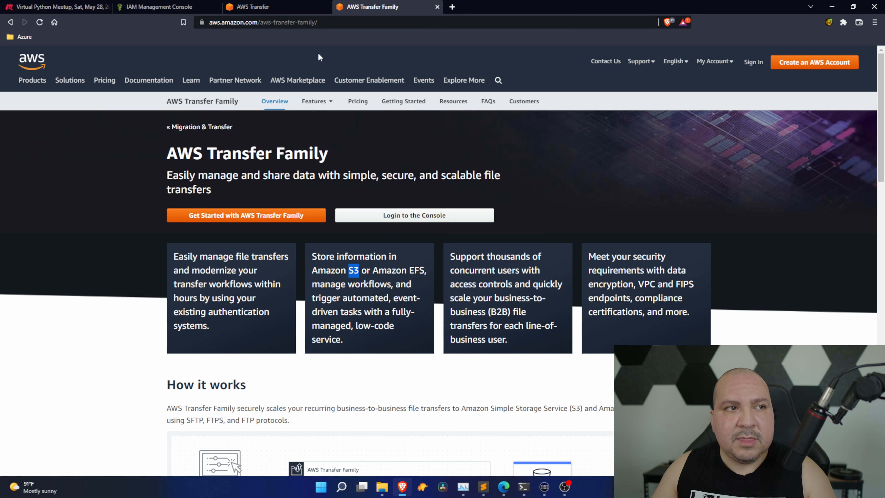
Step: Look over the roles and policies lists in the IAM console and the existing SFTP server's details in AWS Transfer
{"action": "key", "text": "alt+Tab"}
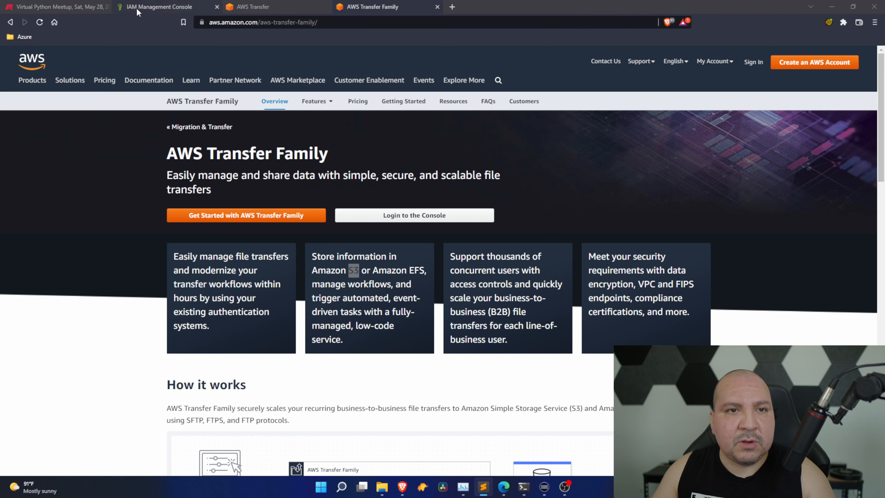
{"action": "left_click", "coordinate": [162, 8]}
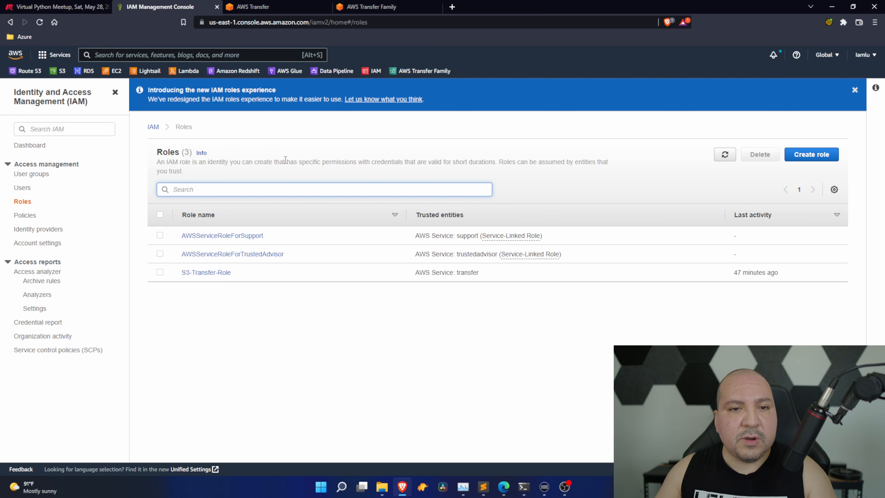
{"action": "left_click", "coordinate": [30, 216]}
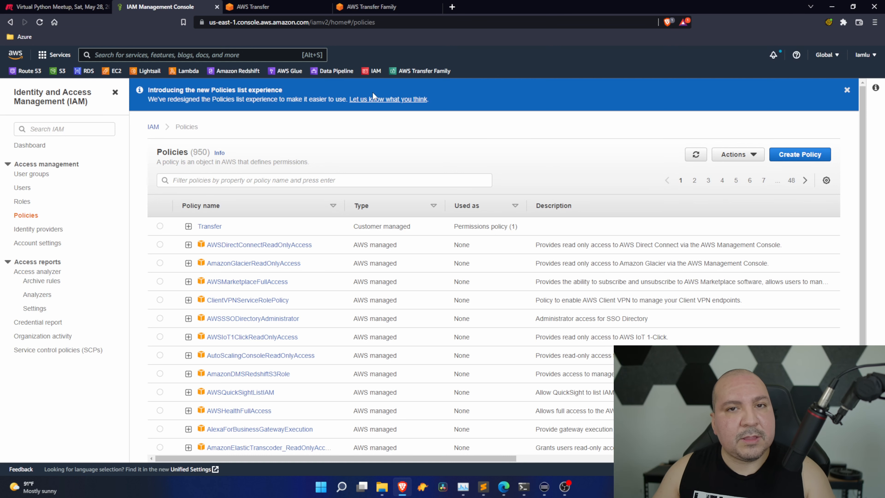
{"action": "left_click", "coordinate": [393, 7]}
{"action": "left_click", "coordinate": [254, 7]}
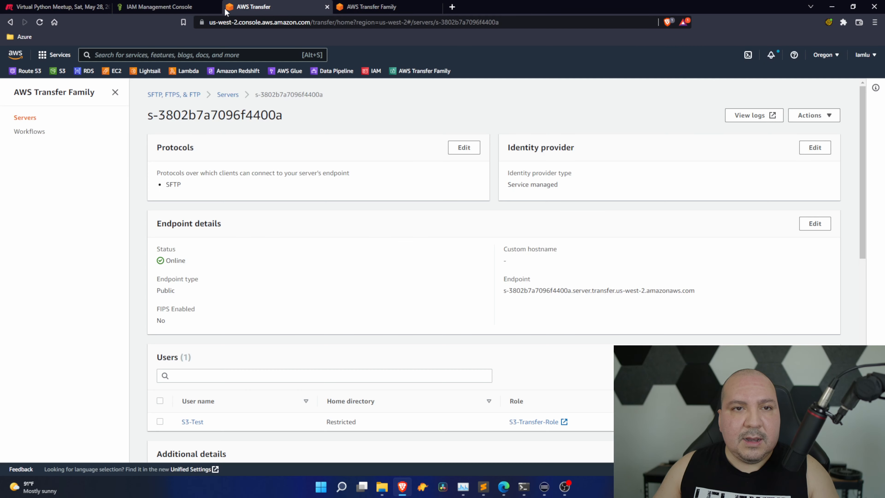
Step: Open the Amazon S3 console in a new browser tab and start creating a bucket
{"action": "right_click", "coordinate": [76, 72]}
{"action": "left_click", "coordinate": [86, 80]}
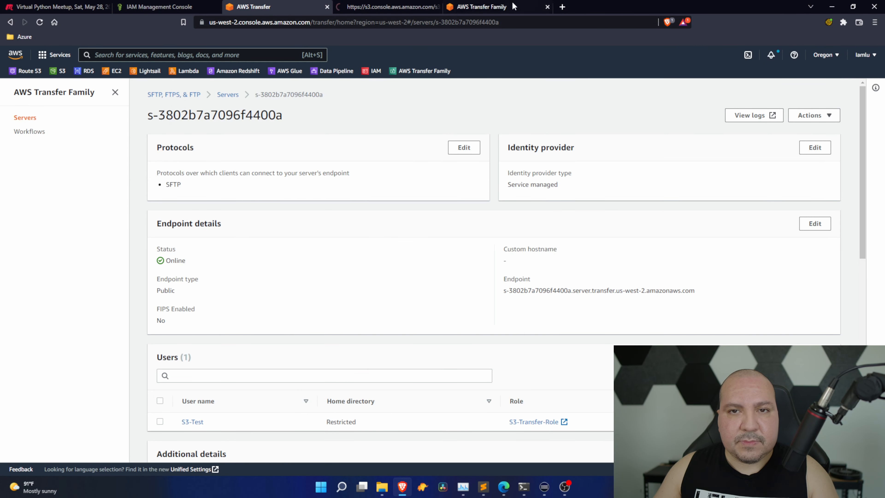
{"action": "left_click", "coordinate": [400, 8]}
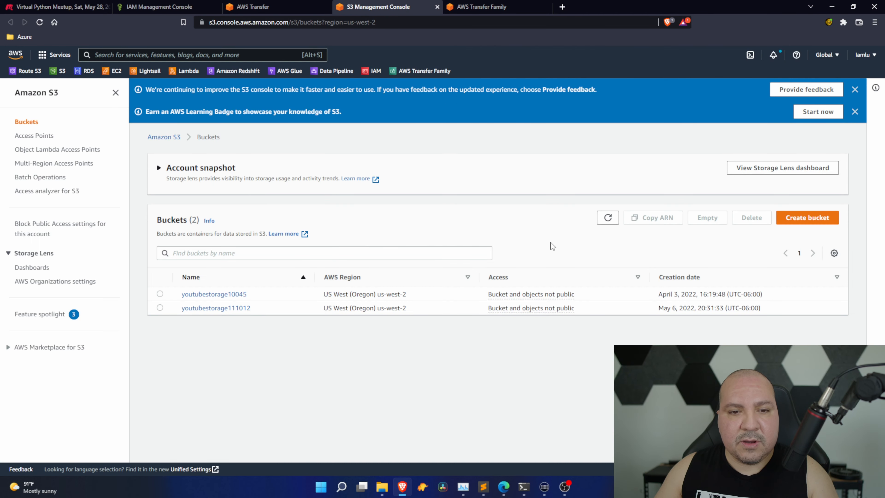
{"action": "left_click", "coordinate": [784, 226]}
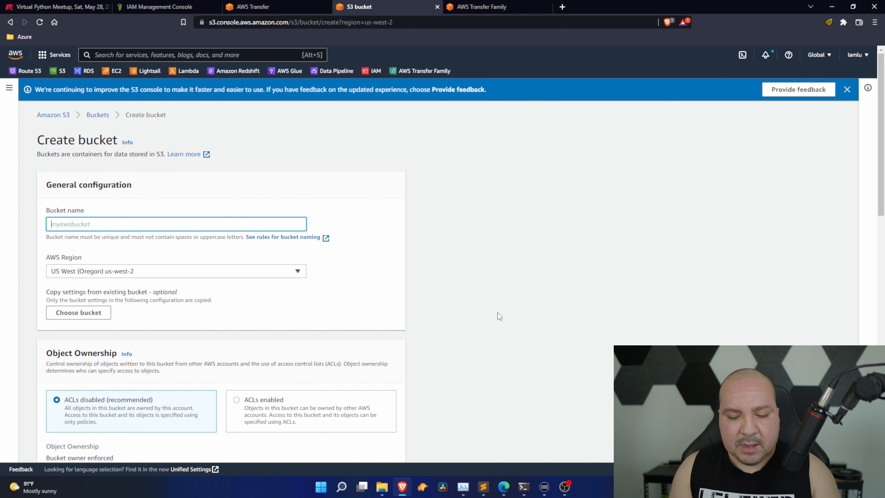
{"action": "type", "text": "SFTP"}
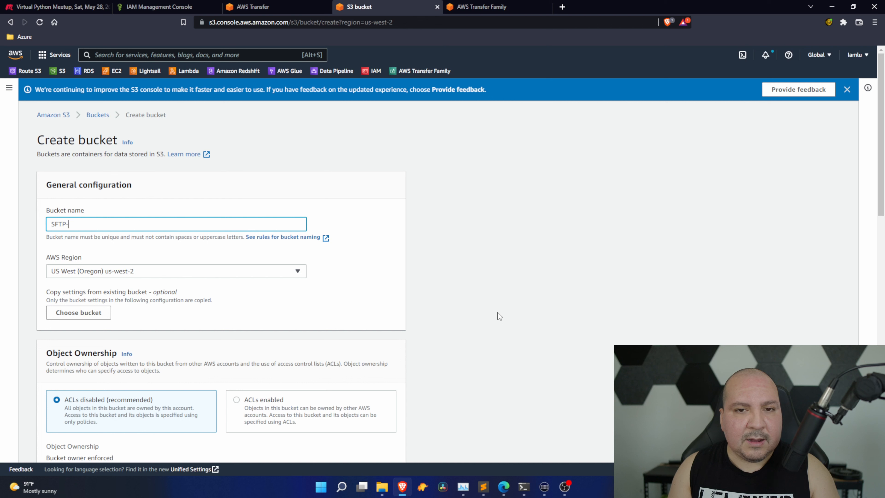
{"action": "type", "text": "-Iamlu"}
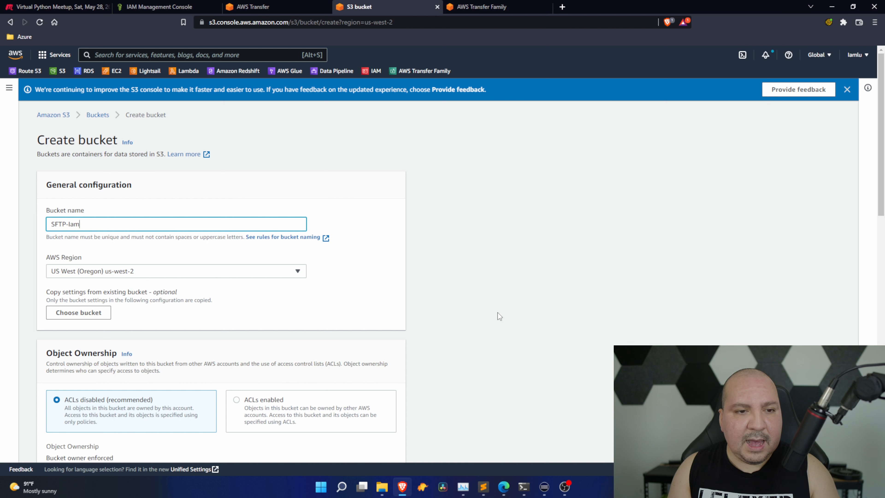
{"action": "key", "text": "BackSpace"}
{"action": "key", "text": "BackSpace"}
{"action": "type", "text": "LU"}
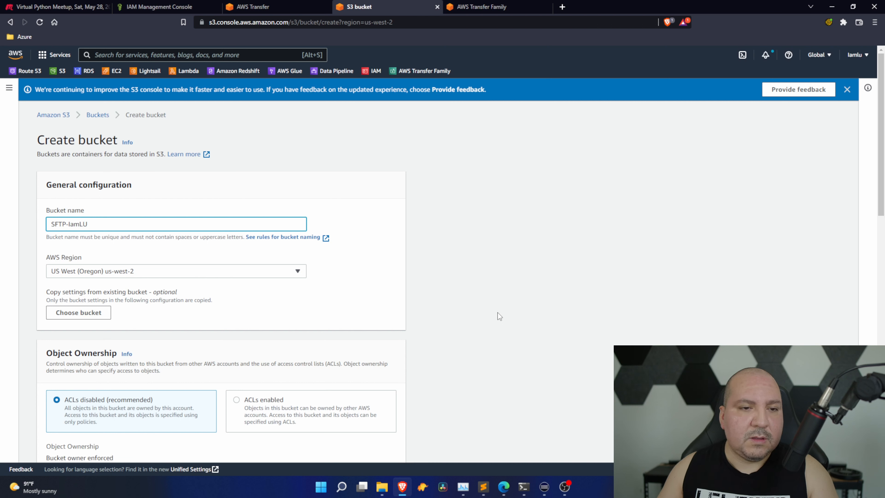
{"action": "key", "text": "BackSpace"}
{"action": "type", "text": "u"}
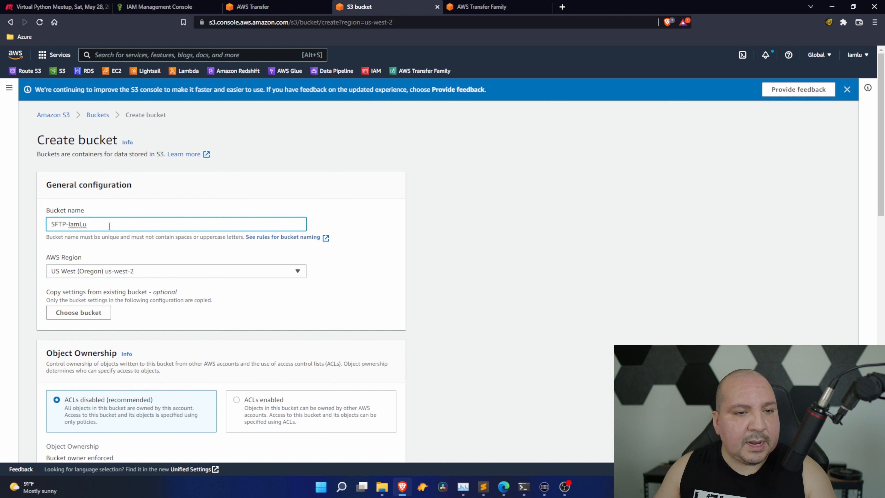
{"action": "key", "text": "BackSpace"}
{"action": "key", "text": "BackSpace"}
{"action": "key", "text": "BackSpace"}
{"action": "key", "text": "BackSpace"}
{"action": "key", "text": "BackSpace"}
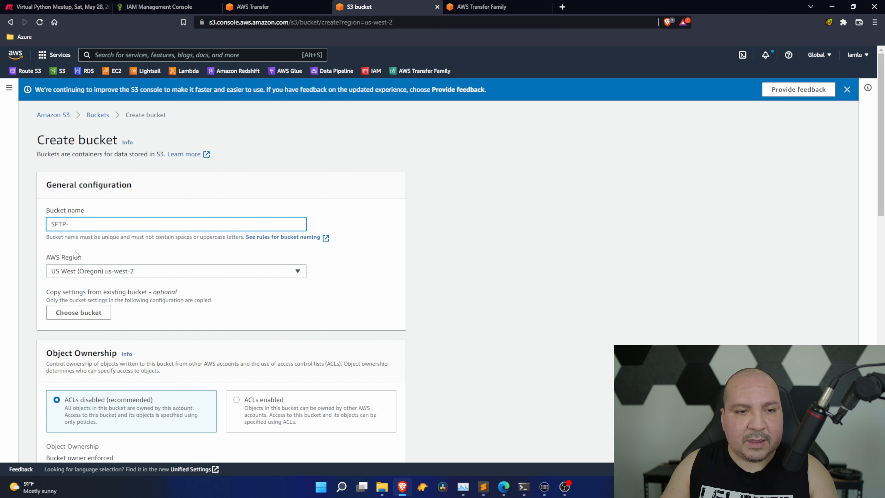
{"action": "key", "text": "BackSpace"}
{"action": "key", "text": "BackSpace"}
{"action": "key", "text": "BackSpace"}
{"action": "key", "text": "BackSpace"}
{"action": "key", "text": "BackSpace"}
Step: Name the new bucket sftpiamlu and review its remaining default settings
{"action": "type", "text": "sftp"}
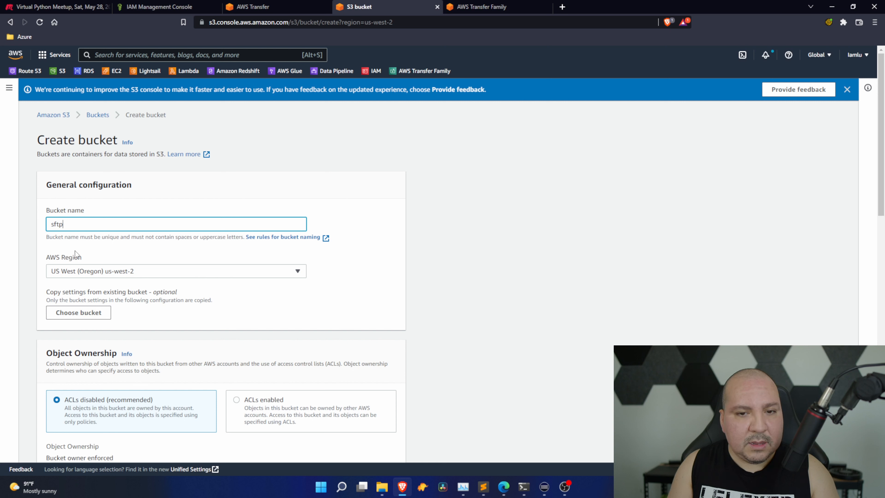
{"action": "type", "text": "-iamlu"}
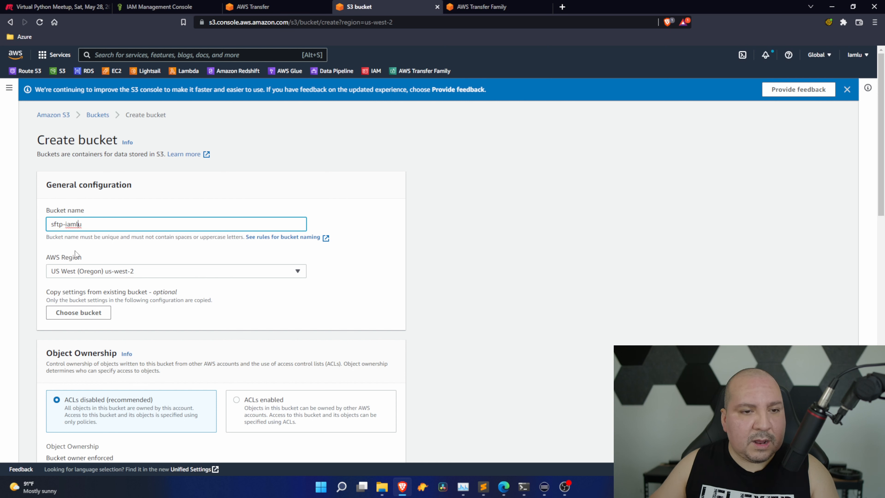
{"action": "key", "text": "BackSpace"}
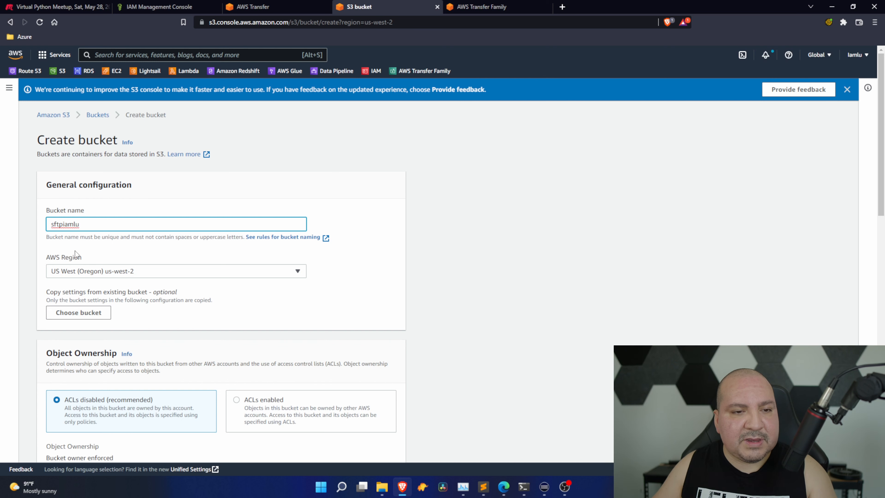
{"action": "left_click", "coordinate": [453, 245]}
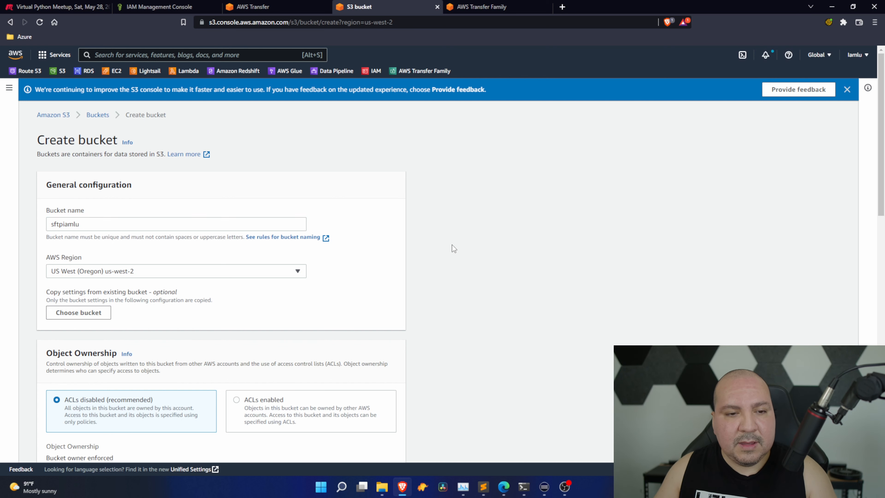
{"action": "scroll", "coordinate": [442, 252], "scroll_direction": "down", "scroll_amount": 8}
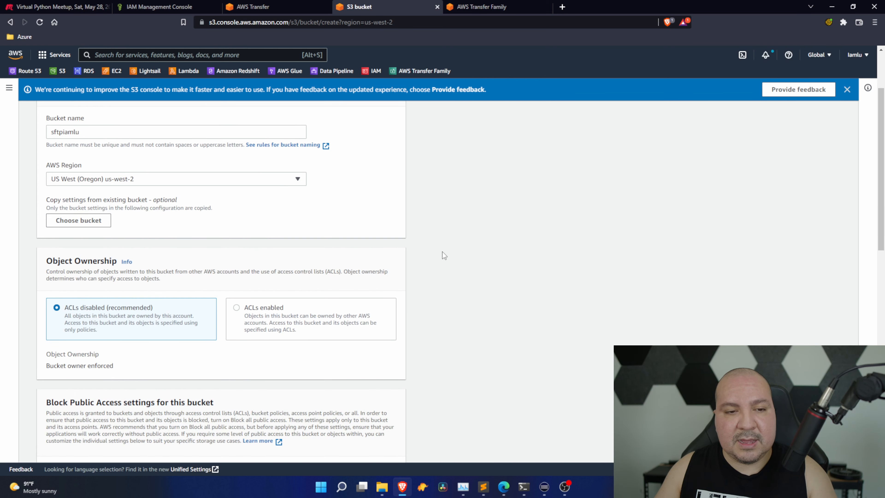
{"action": "scroll", "coordinate": [445, 252], "scroll_direction": "down", "scroll_amount": 5}
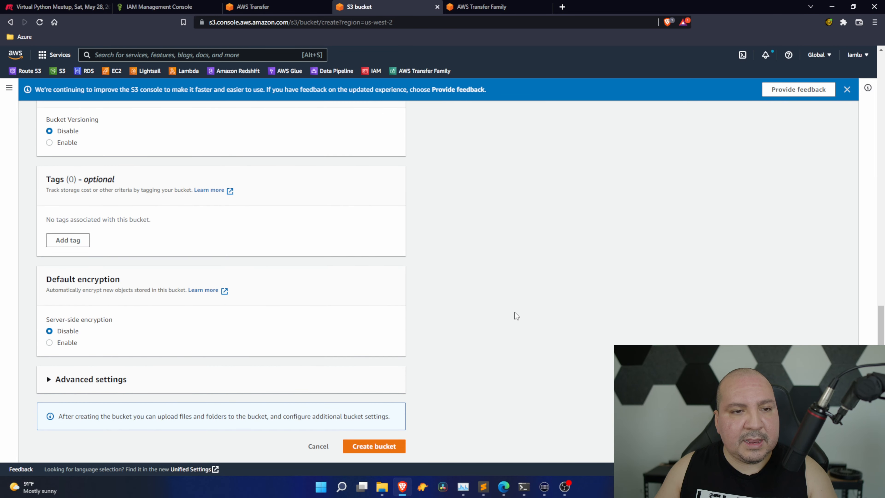
Step: Finish creating the sftpiamlu bucket and add a folder named client-a inside it with server-side encryption disabled
{"action": "left_click", "coordinate": [394, 446]}
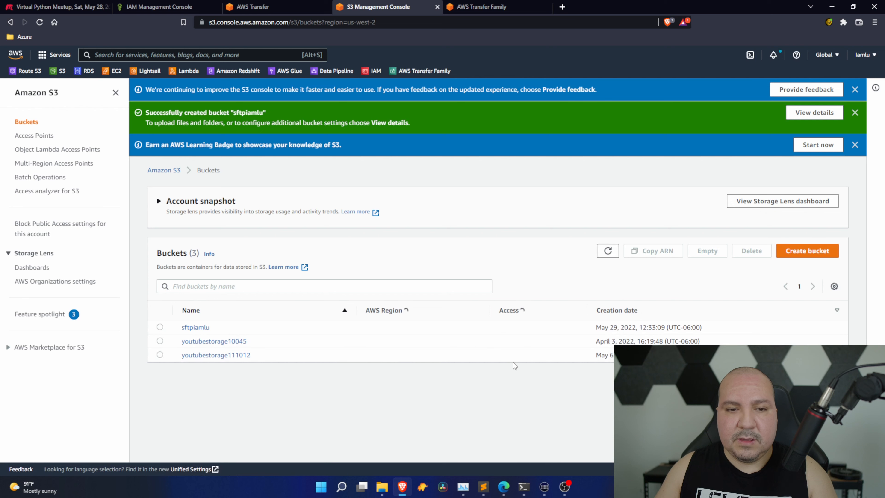
{"action": "left_click", "coordinate": [196, 328]}
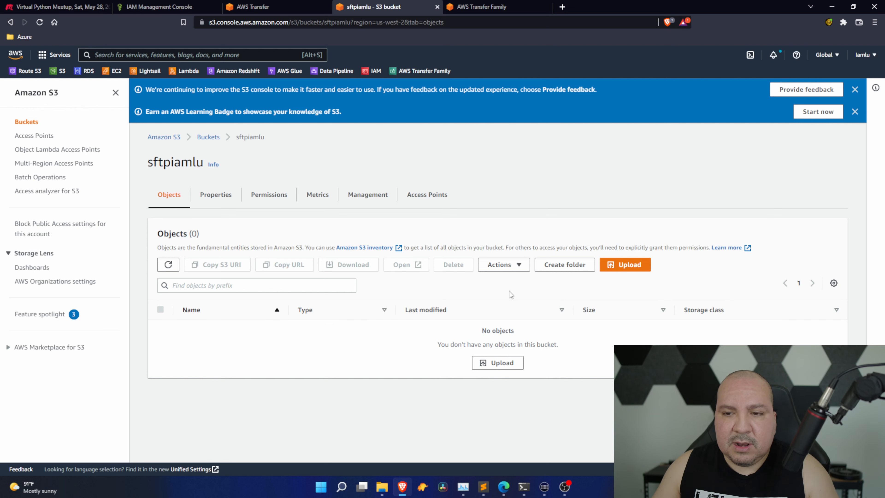
{"action": "left_click", "coordinate": [579, 265]}
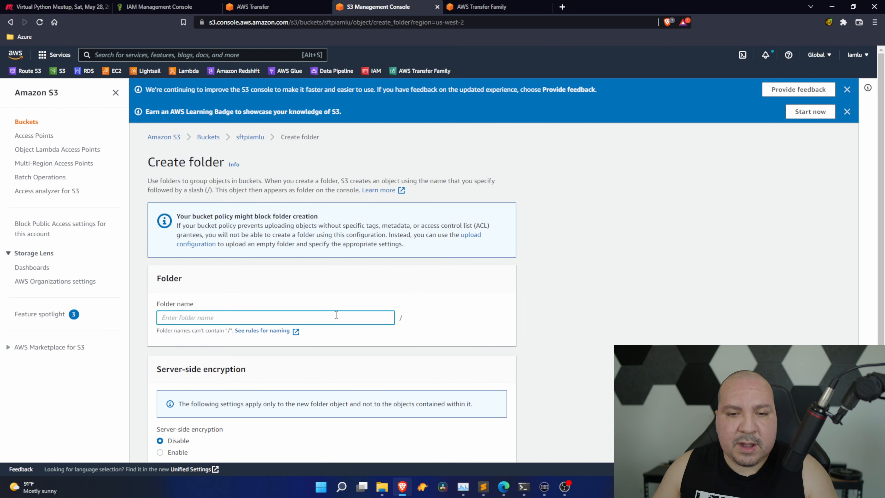
{"action": "type", "text": "client1"}
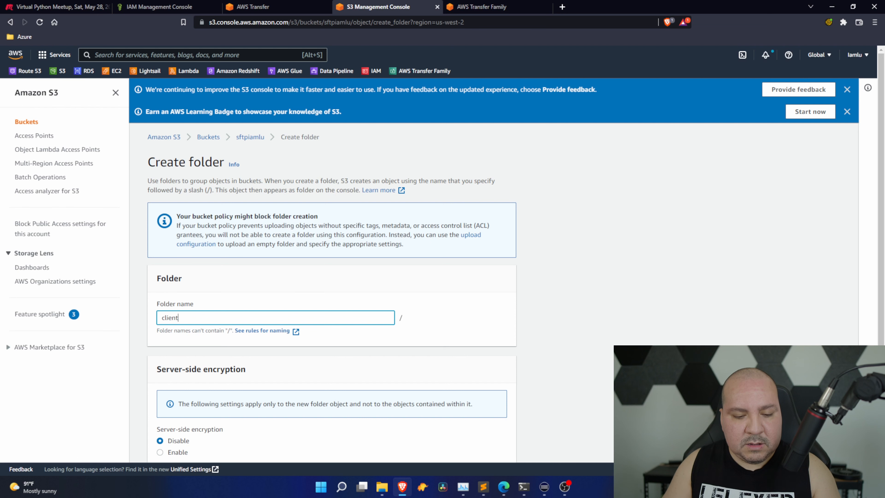
{"action": "type", "text": "-a"}
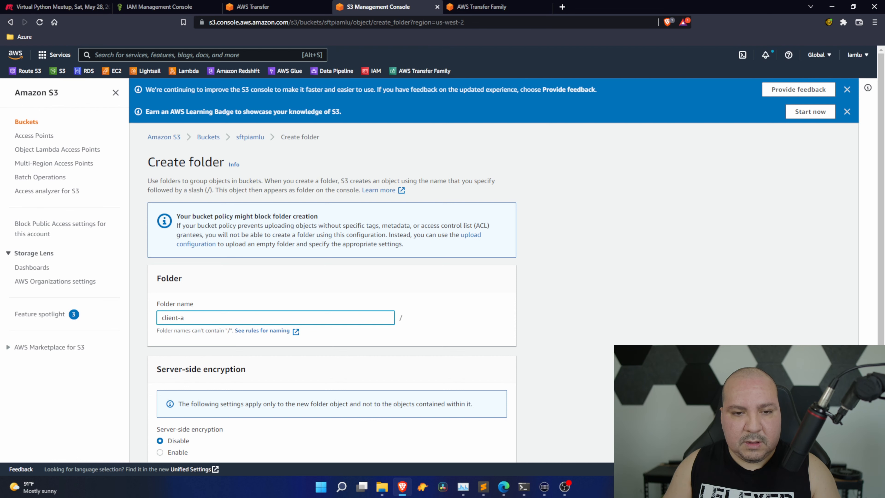
{"action": "scroll", "coordinate": [602, 338], "scroll_direction": "down", "scroll_amount": 1}
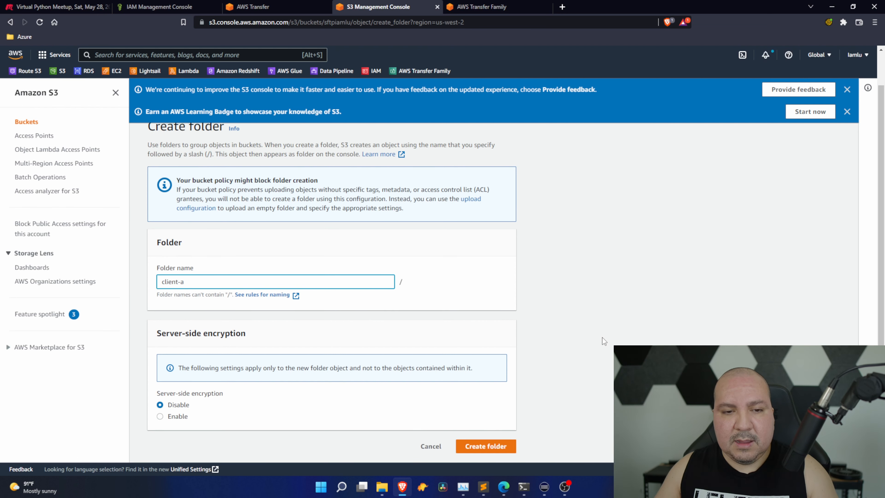
{"action": "left_click", "coordinate": [499, 445]}
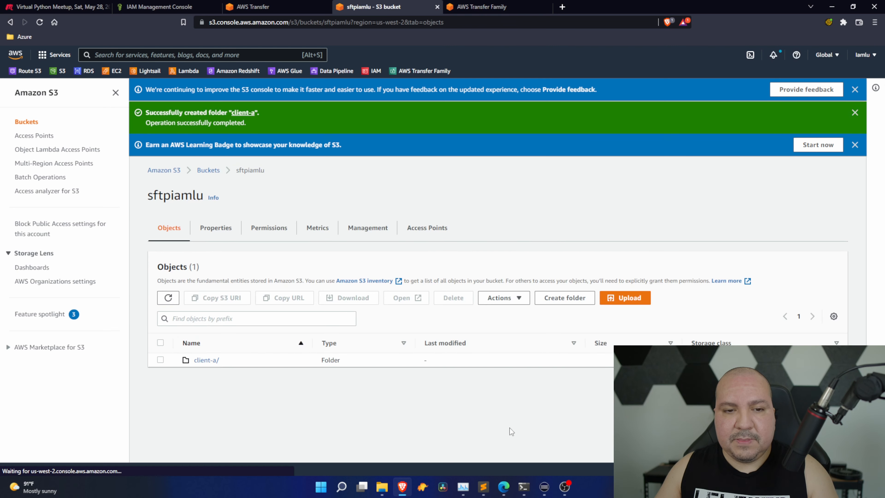
Step: Create a second folder named client-b in the sftpiamlu bucket, leaving server-side encryption disabled
{"action": "left_click", "coordinate": [573, 302]}
{"action": "type", "text": "client-b"}
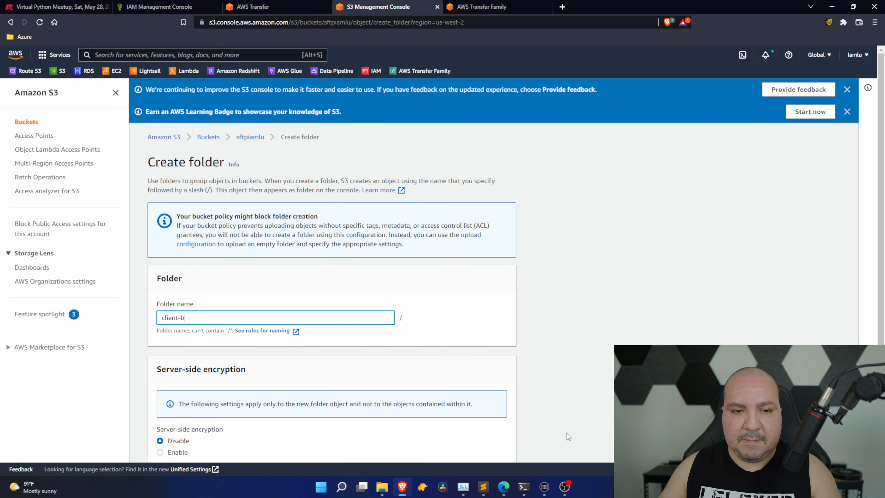
{"action": "left_click", "coordinate": [511, 241]}
{"action": "scroll", "coordinate": [512, 240], "scroll_direction": "down", "scroll_amount": 3}
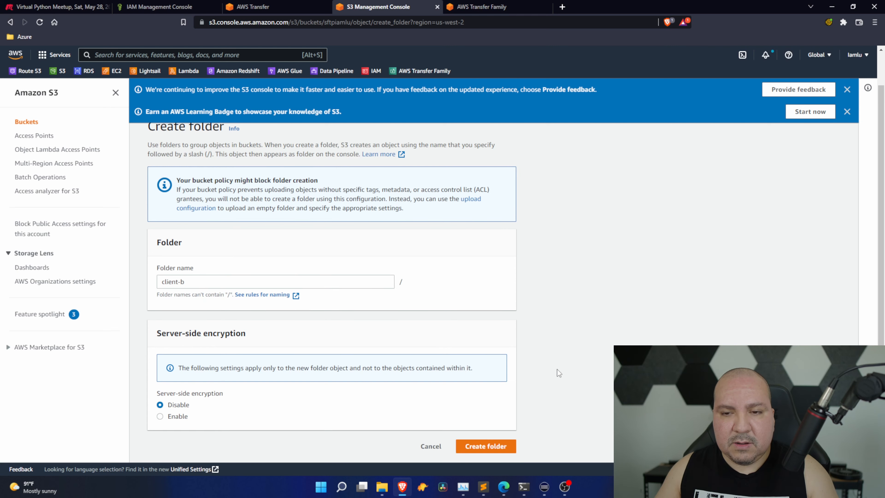
{"action": "left_click", "coordinate": [486, 446]}
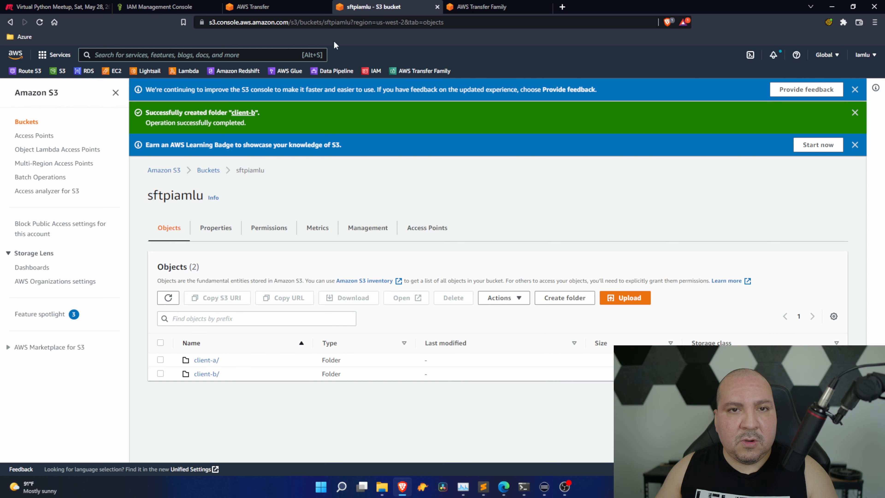
Step: Start a new IAM policy and replace its default JSON with the prepared statements allowing s3:ListBucket and the S3 object read, write and delete actions
{"action": "left_click", "coordinate": [148, 11]}
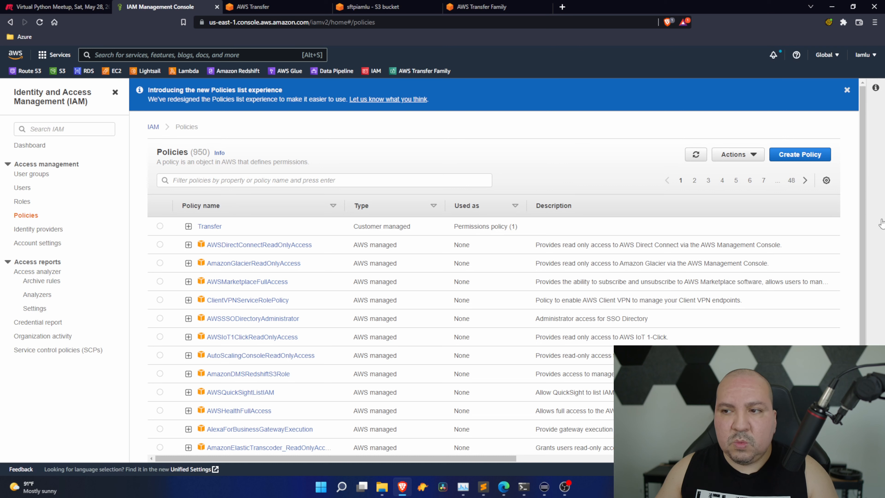
{"action": "left_click", "coordinate": [788, 157]}
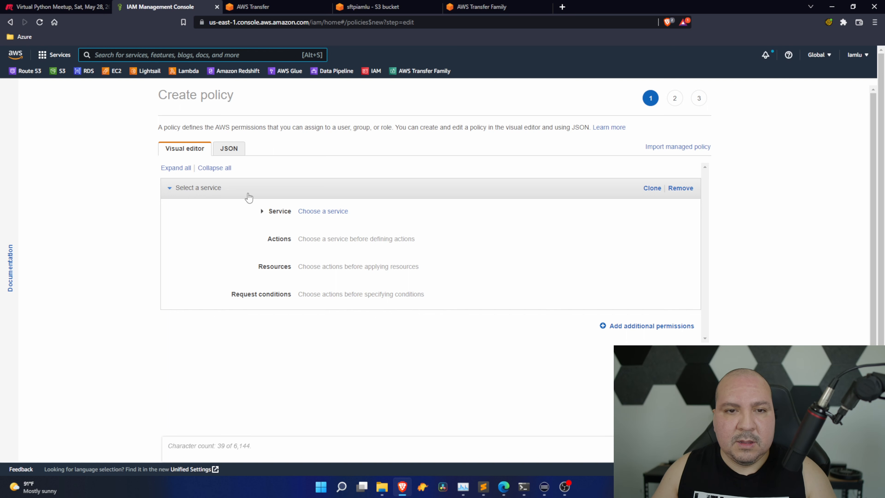
{"action": "left_click", "coordinate": [236, 153]}
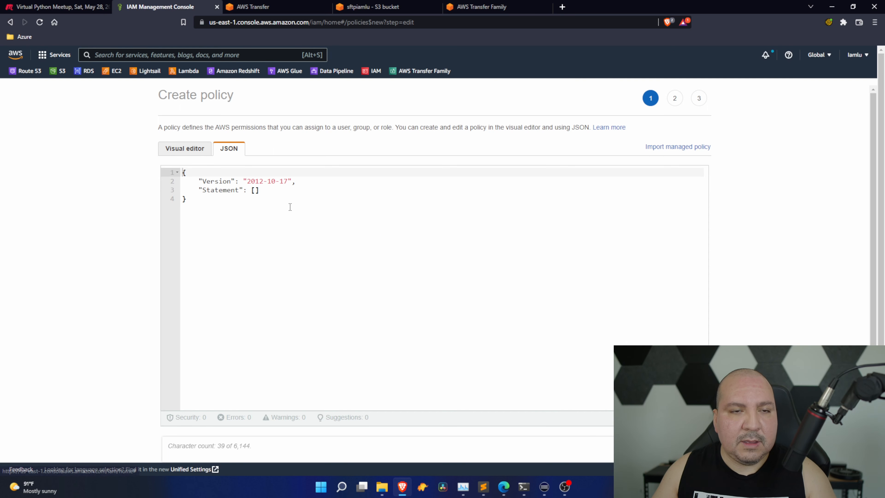
{"action": "left_click", "coordinate": [282, 229]}
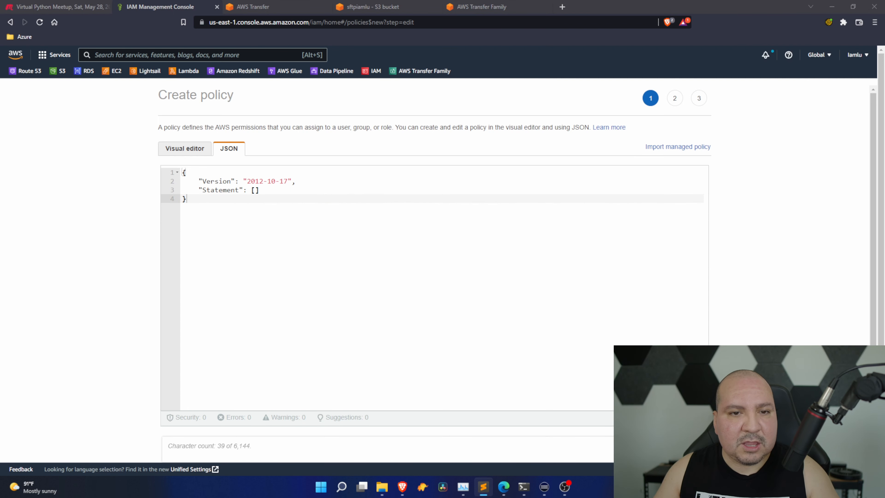
{"action": "left_click", "coordinate": [511, 229]}
{"action": "key", "text": "ctrl+a"}
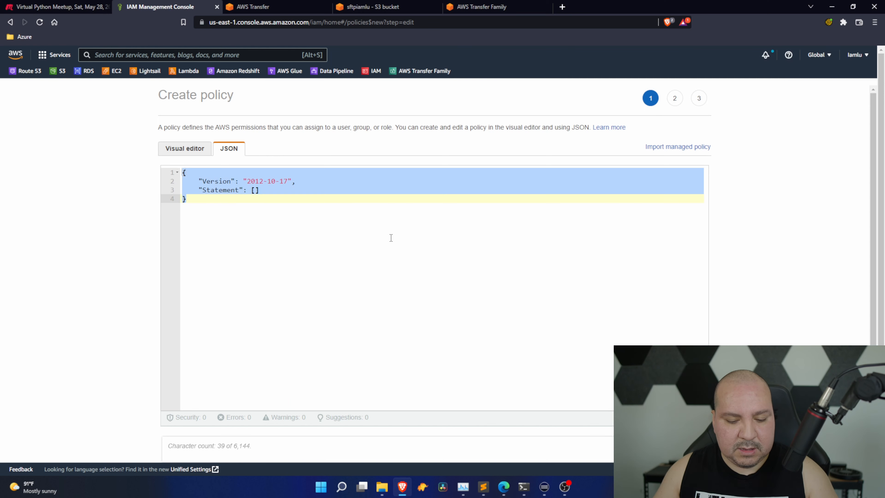
{"action": "type", "text": "{     \"Version\": \"2012-10-17\",     \"Statement\": [         {             \"Sid\": \"VisualEditor0\",             \"Effect\": \"Allow\",             \"Action\": \"s3:ListBucket\",             \"Resource\": \"arn:aws:s3:::youtubestorage111012\"         },         {             \"Sid\": \"VisualEditor1\",             \"Effect\": \"Allow\",             \"Action\": [                 \"s3:PutObject\",                 \"s3:GetObjectAcl\",                 \"s3:GetObject\",                 \"s3:DeleteObjectVersion\",                 \"s3:DeleteObject\",                 \"s3:GetBucketLocation\",                 \"s3:PutObjectAcl\",                 \"s3:GetObjectVersion\"             ],             \"Resource\": \"arn:aws:s3:::youtubestorage111012/*\"         }     ] }"}
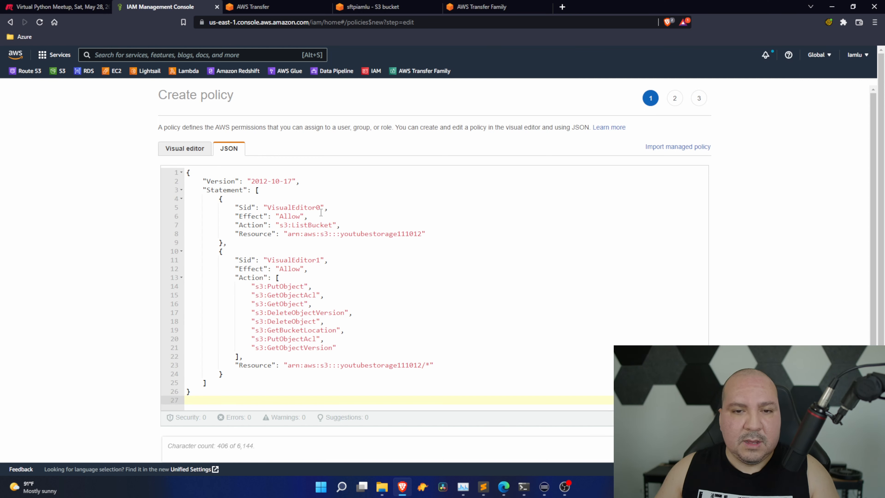
Step: Replace the bucket name in both Resource ARNs of the policy JSON with sftpiamlu, keeping the /* suffix on the second
{"action": "double_click", "coordinate": [312, 225]}
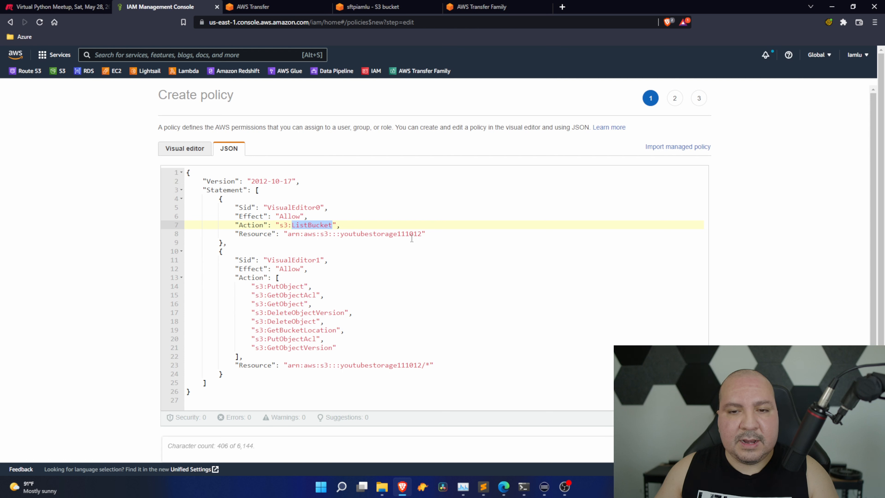
{"action": "left_click_drag", "start_coordinate": [422, 234], "coordinate": [342, 237]}
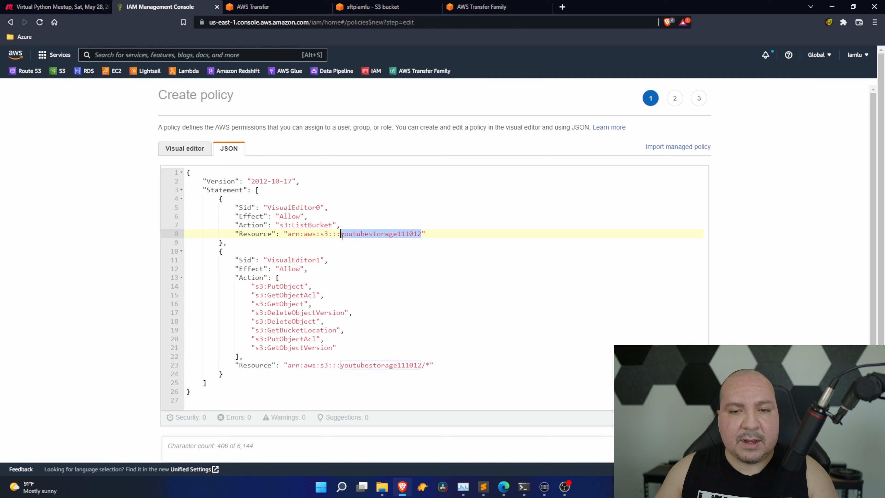
{"action": "type", "text": "sft"}
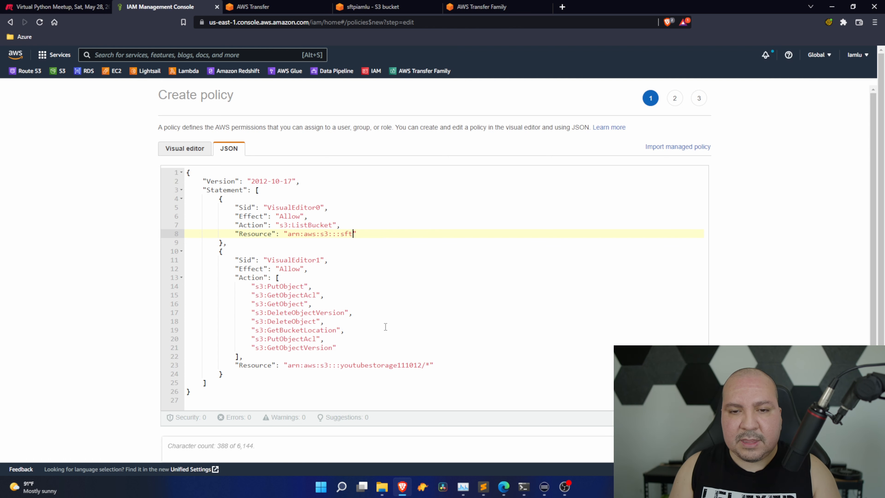
{"action": "type", "text": "piaml"}
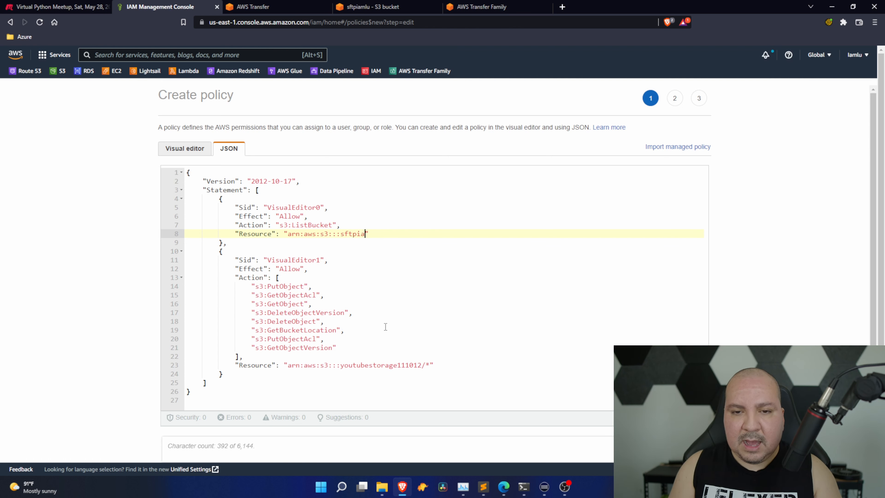
{"action": "type", "text": "u"}
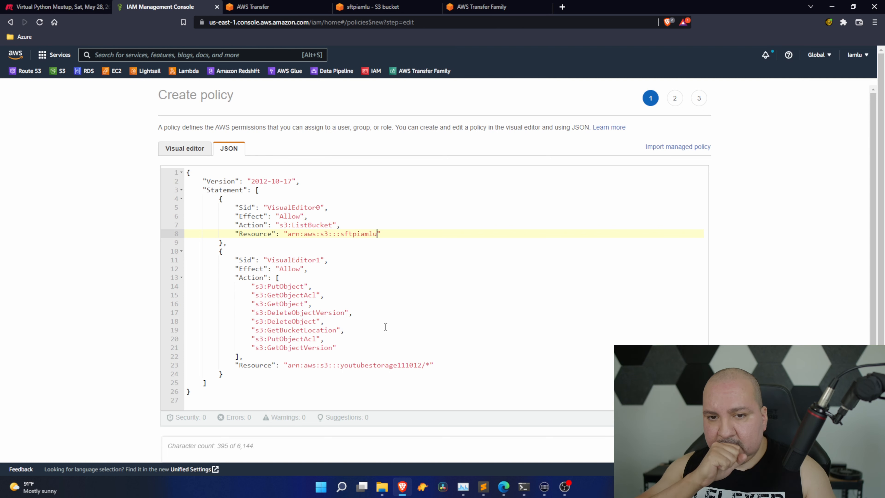
{"action": "key", "text": "ctrl+shift+Left"}
{"action": "key", "text": "ctrl+c"}
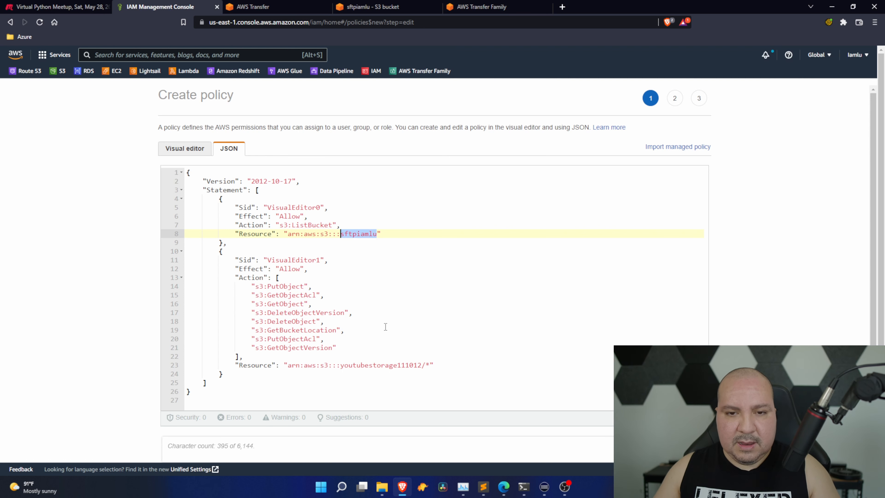
{"action": "double_click", "coordinate": [411, 365]}
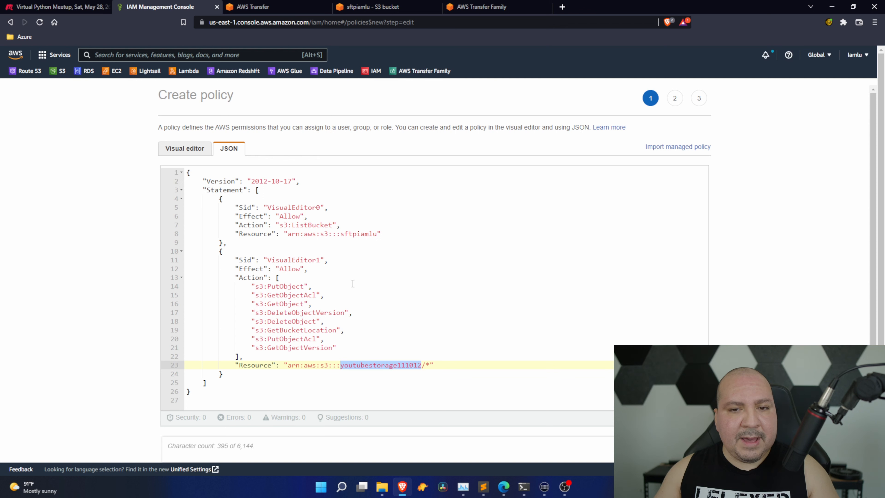
{"action": "key", "text": "ctrl+v"}
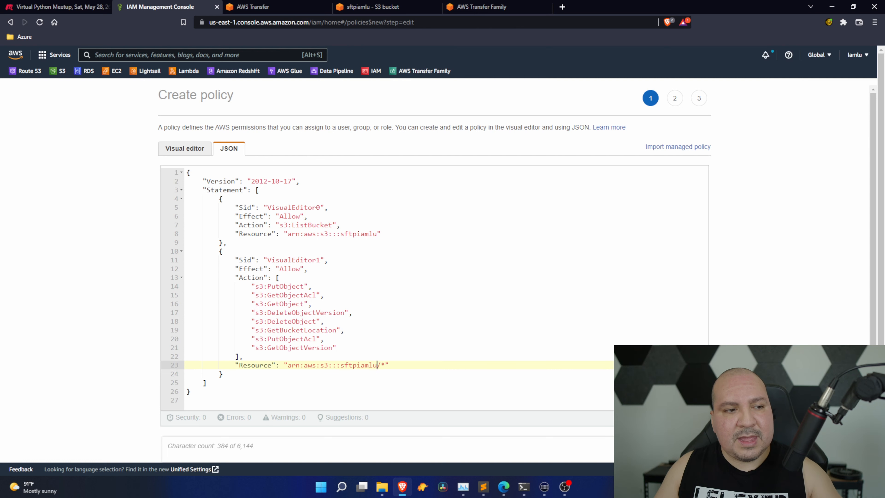
Step: Skip adding tags, name the policy SFTPTransfer and create it
{"action": "mouse_move", "coordinate": [564, 486]}
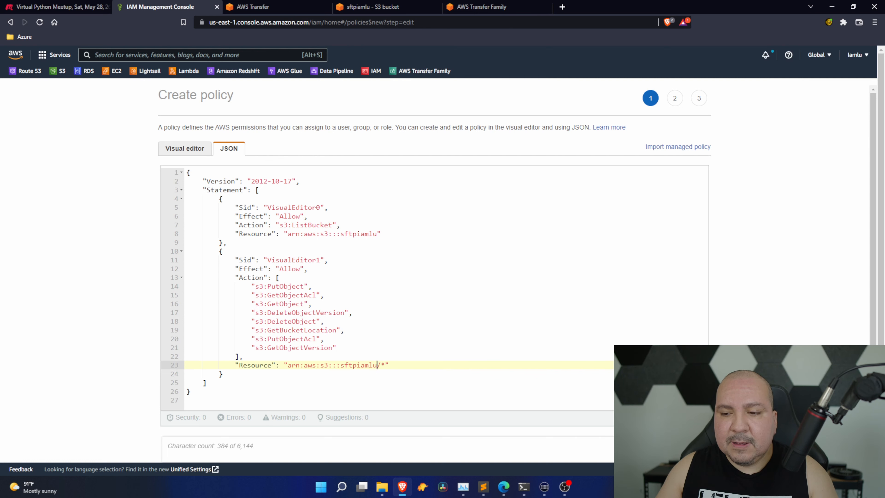
{"action": "left_click", "coordinate": [681, 449]}
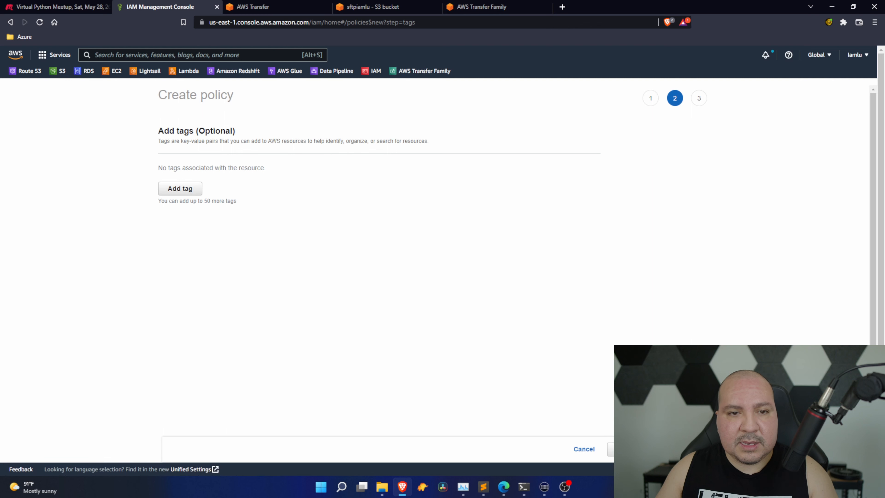
{"action": "left_click", "coordinate": [680, 449]}
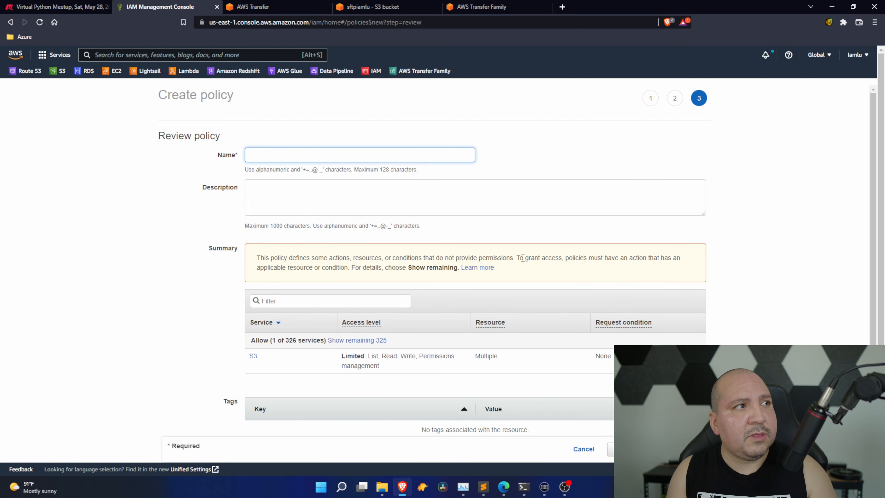
{"action": "type", "text": "SFTPTransfer"}
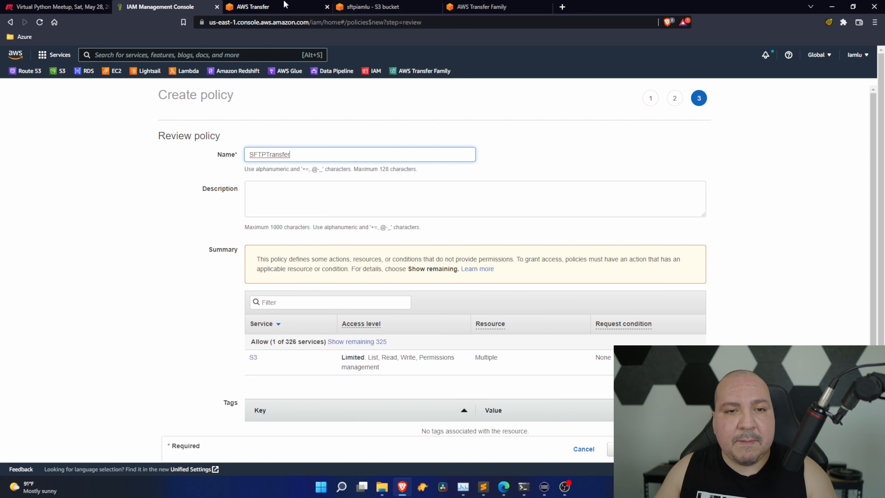
{"action": "left_click", "coordinate": [154, 267]}
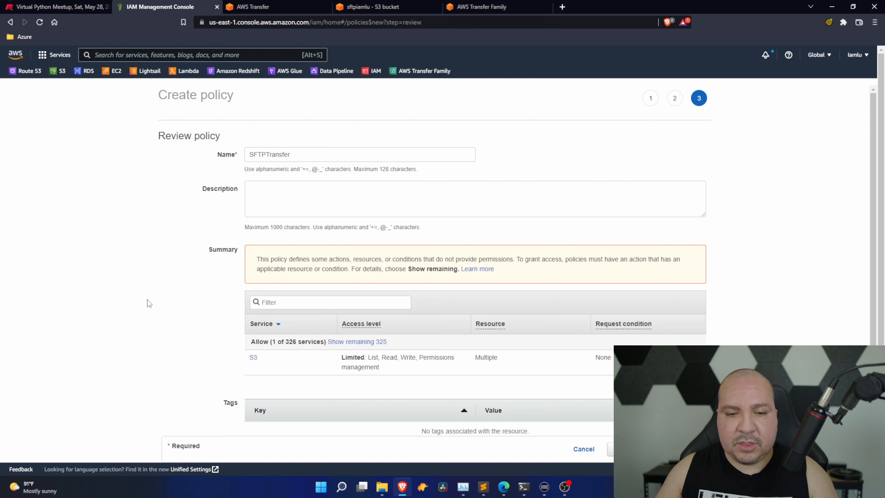
{"action": "scroll", "coordinate": [187, 313], "scroll_direction": "down", "scroll_amount": 1}
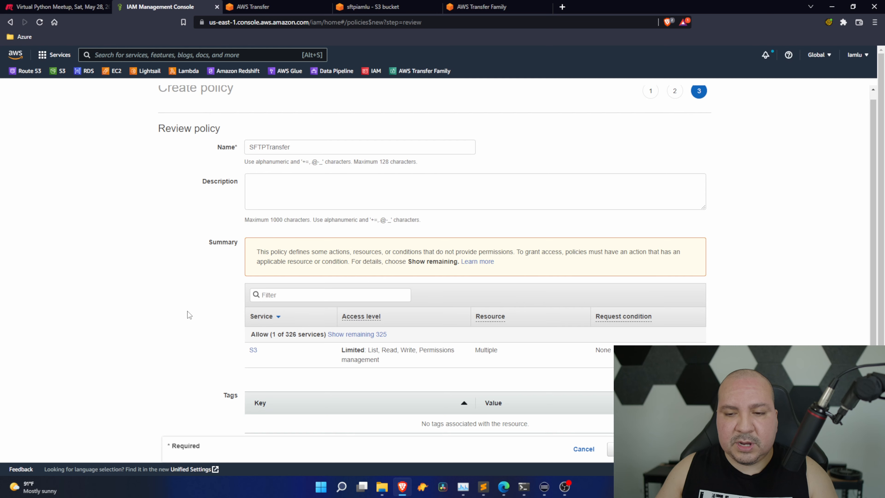
{"action": "left_click", "coordinate": [677, 448]}
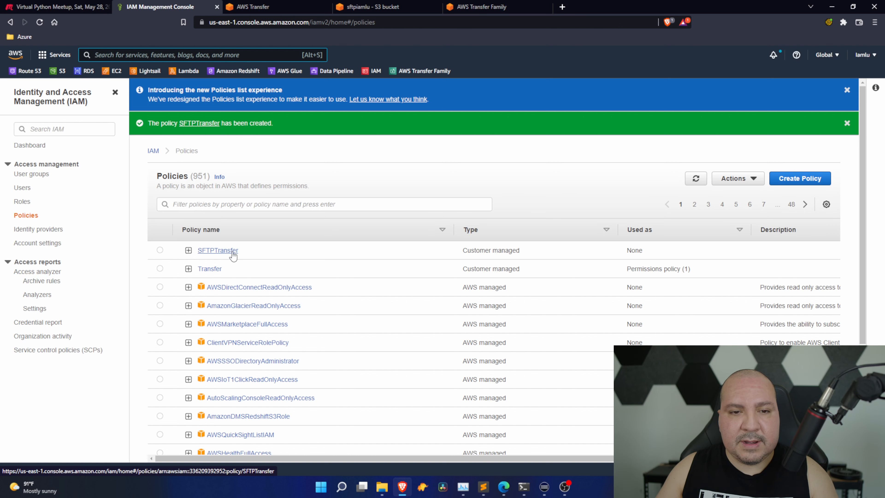
Step: Start creating an IAM role with AWS service as the trusted entity and Transfer as the use case
{"action": "left_click", "coordinate": [22, 202]}
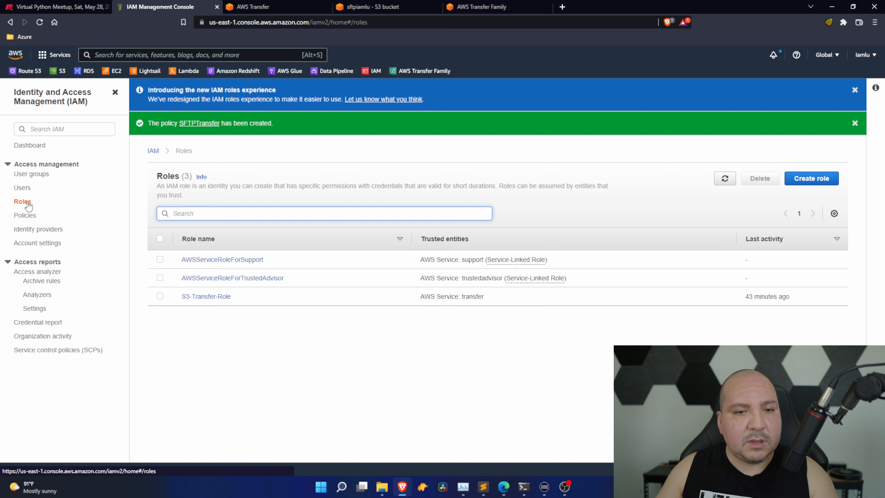
{"action": "left_click", "coordinate": [824, 181]}
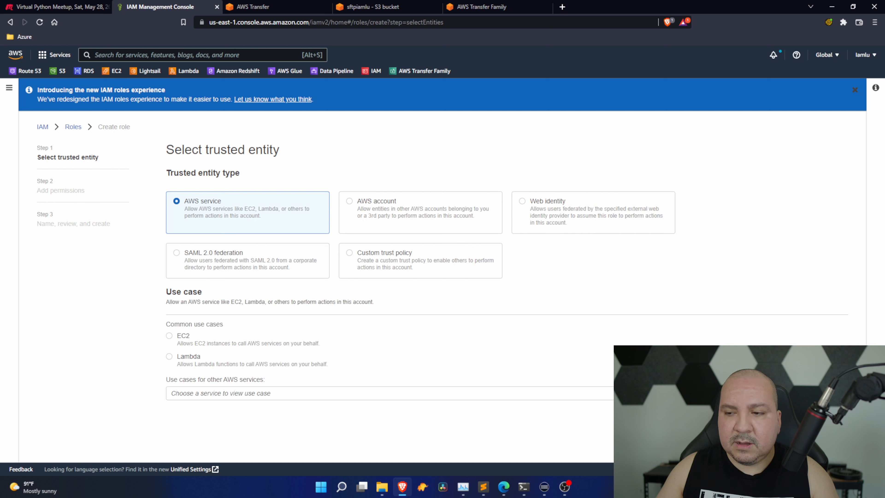
{"action": "left_click", "coordinate": [836, 422]}
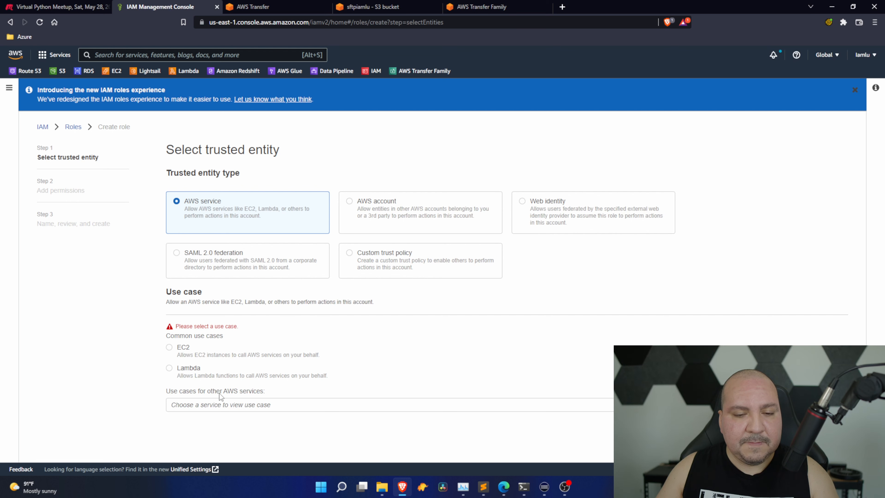
{"action": "left_click", "coordinate": [377, 404]}
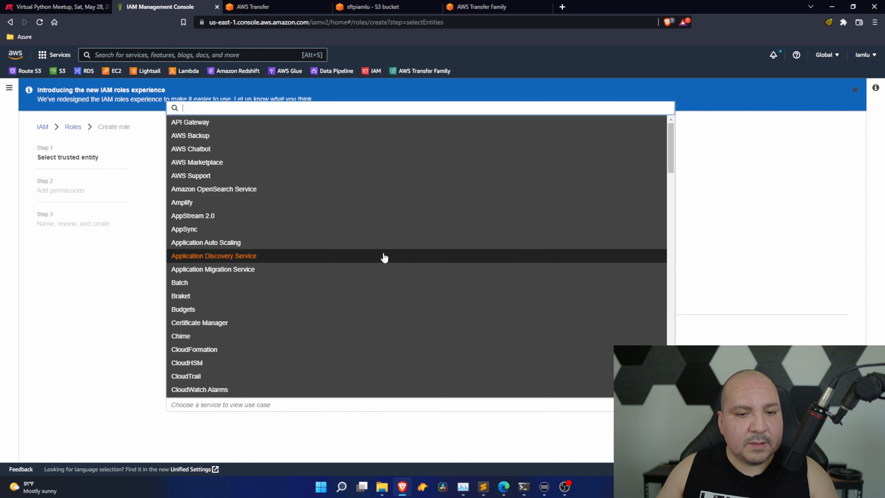
{"action": "scroll", "coordinate": [383, 244], "scroll_direction": "down", "scroll_amount": 8}
{"action": "scroll", "coordinate": [385, 242], "scroll_direction": "down", "scroll_amount": 10}
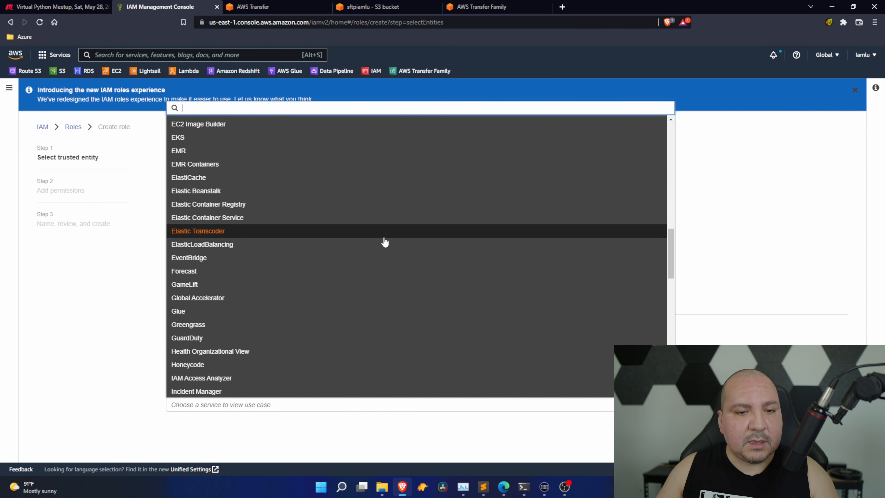
{"action": "scroll", "coordinate": [384, 242], "scroll_direction": "down", "scroll_amount": 10}
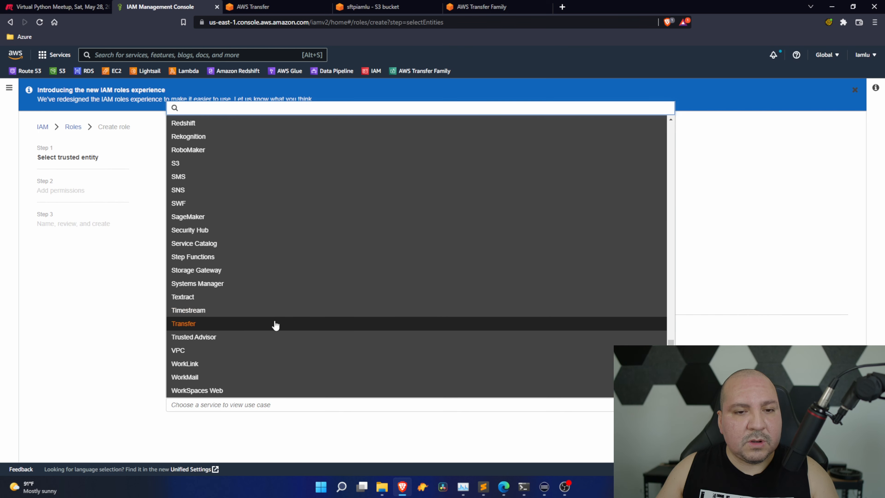
{"action": "left_click", "coordinate": [269, 327]}
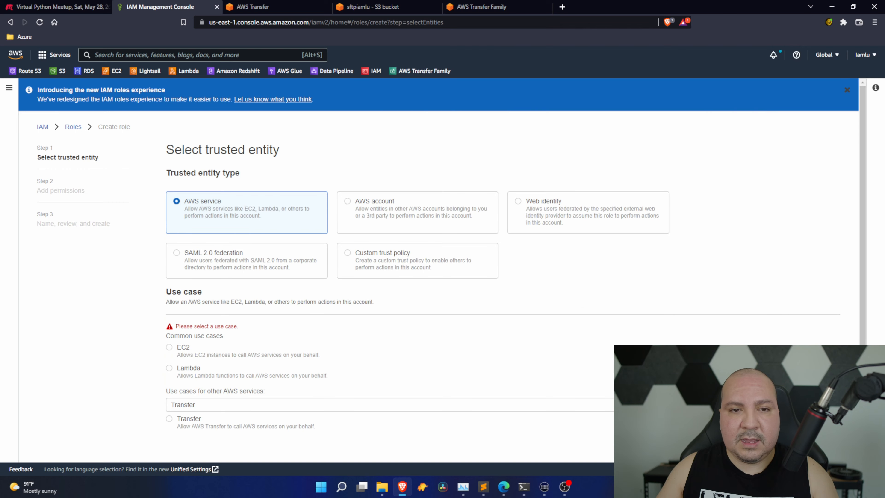
{"action": "scroll", "coordinate": [441, 255], "scroll_direction": "down", "scroll_amount": 1}
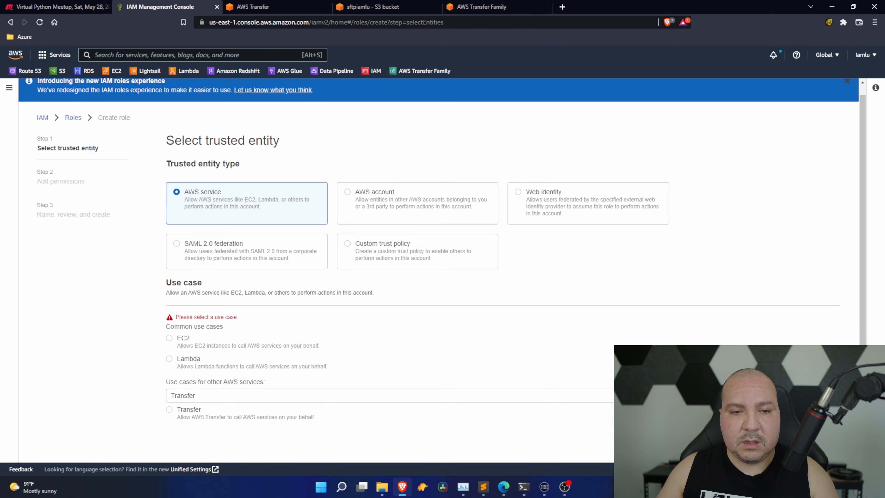
{"action": "left_click", "coordinate": [170, 410]}
{"action": "left_click", "coordinate": [835, 440]}
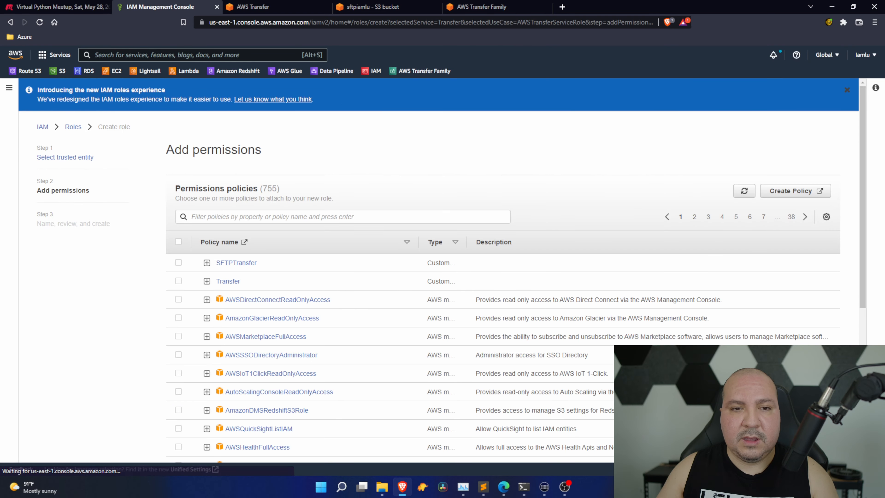
Step: Attach the customer managed SFTPTransfer policy to the new role and proceed to its review
{"action": "left_click_drag", "start_coordinate": [466, 242], "coordinate": [529, 244]}
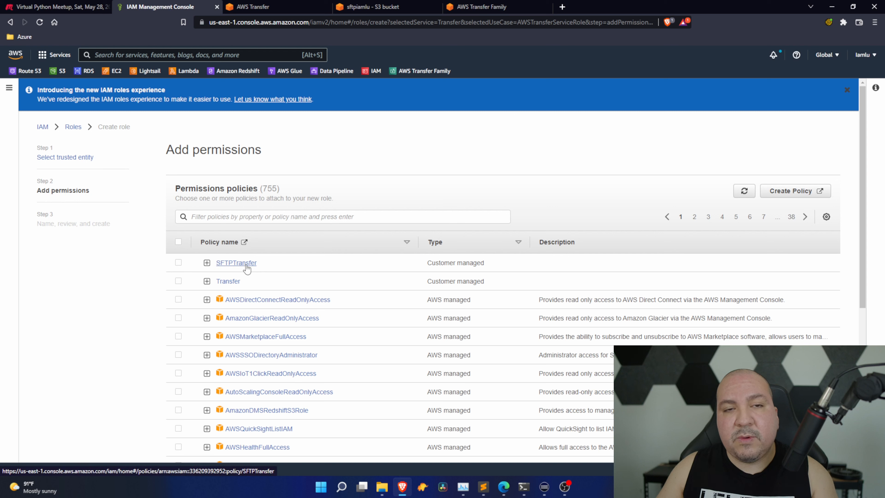
{"action": "left_click", "coordinate": [179, 264]}
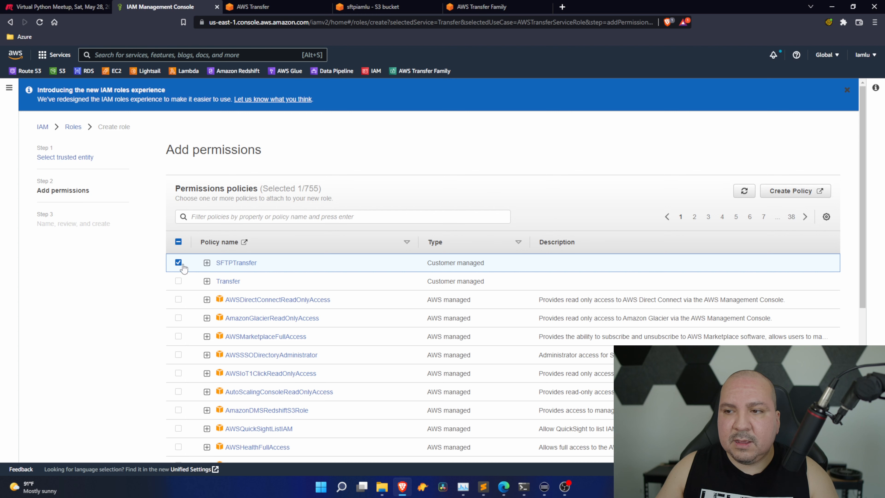
{"action": "scroll", "coordinate": [661, 223], "scroll_direction": "down", "scroll_amount": 5}
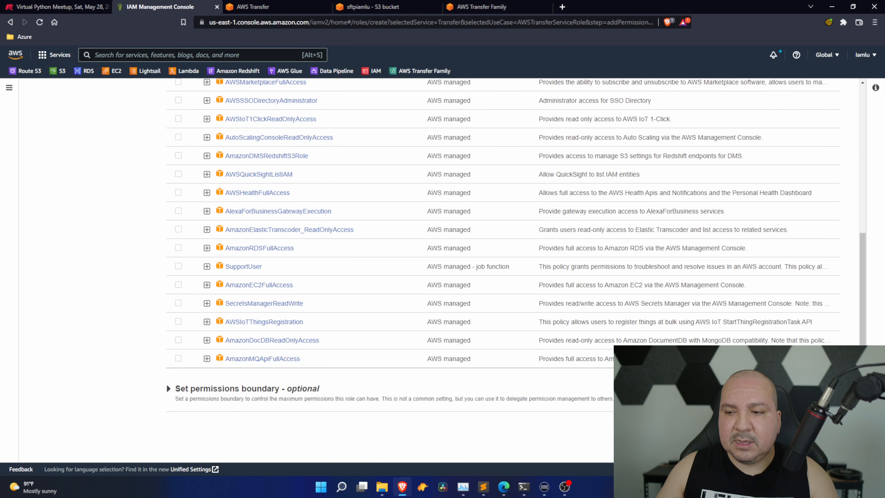
{"action": "left_click", "coordinate": [825, 425]}
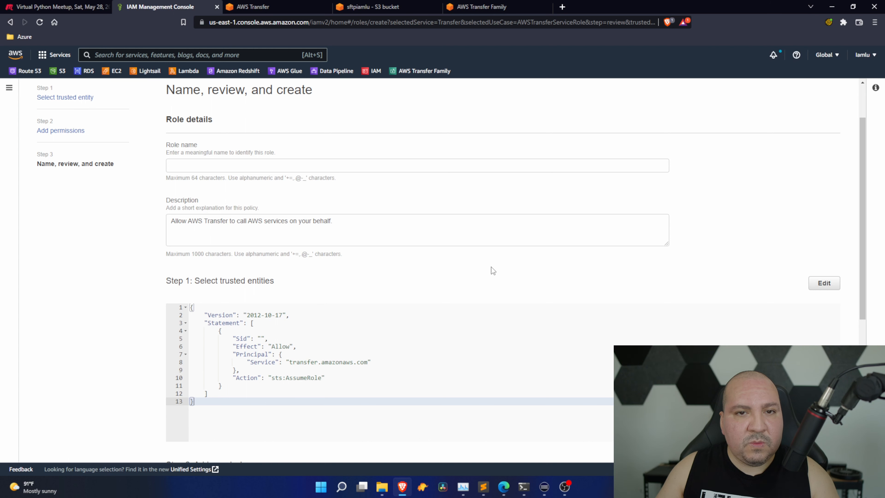
Step: Name the role SFTP-Transfer, keep the default description and no tags, and create it
{"action": "scroll", "coordinate": [486, 257], "scroll_direction": "down", "scroll_amount": 2}
{"action": "left_click", "coordinate": [195, 134]}
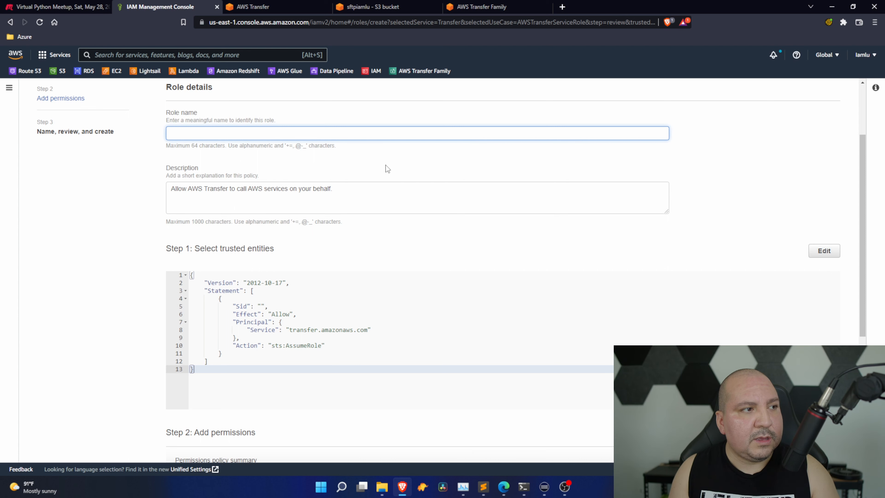
{"action": "type", "text": "SFTP"}
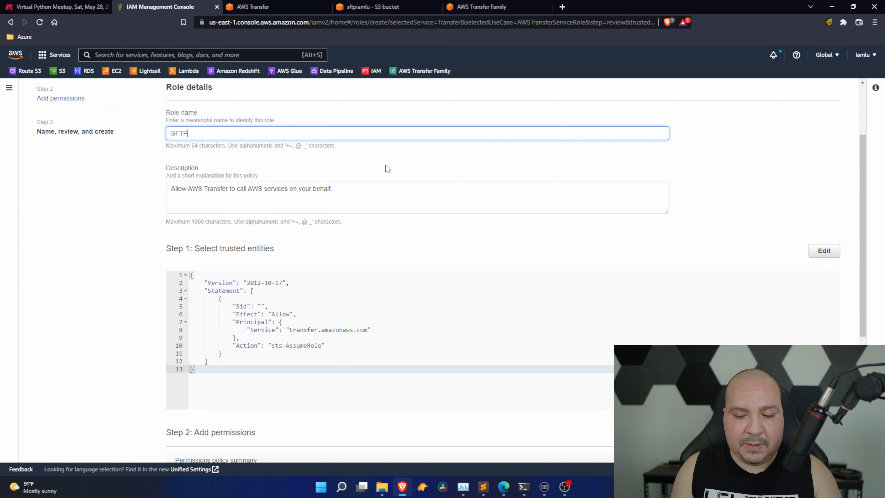
{"action": "type", "text": "-Transfer"}
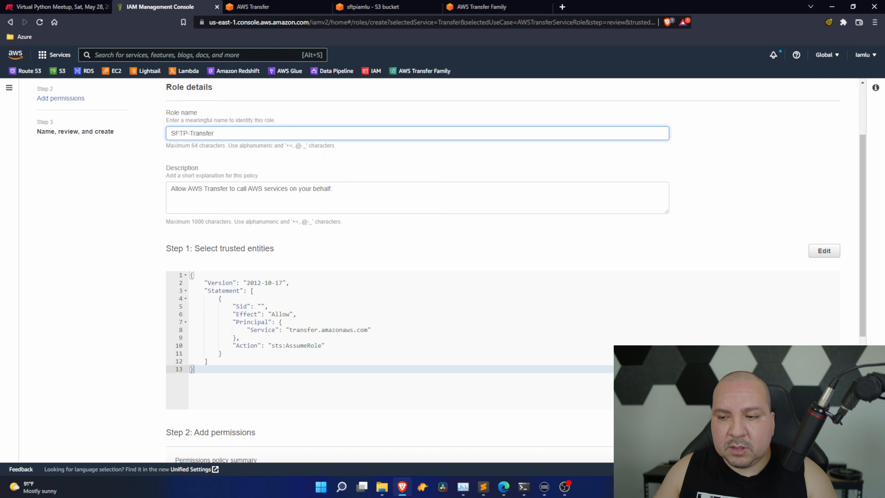
{"action": "scroll", "coordinate": [710, 307], "scroll_direction": "down", "scroll_amount": 5}
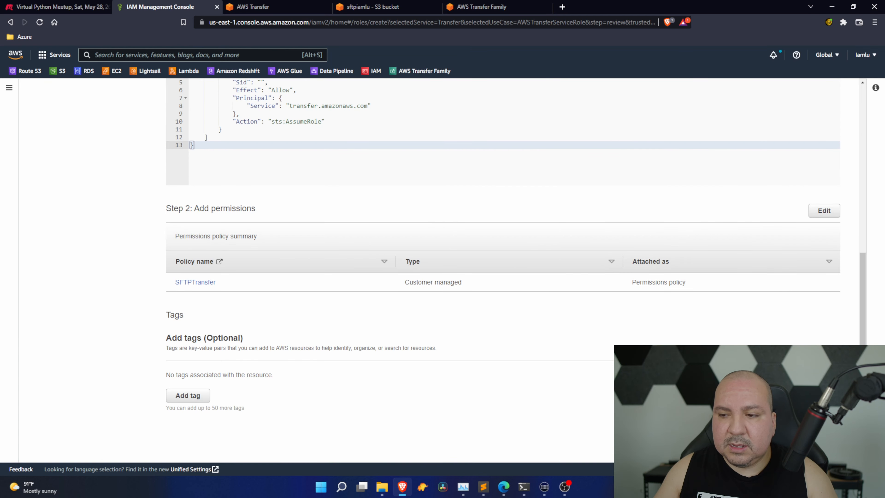
{"action": "left_click", "coordinate": [813, 436]}
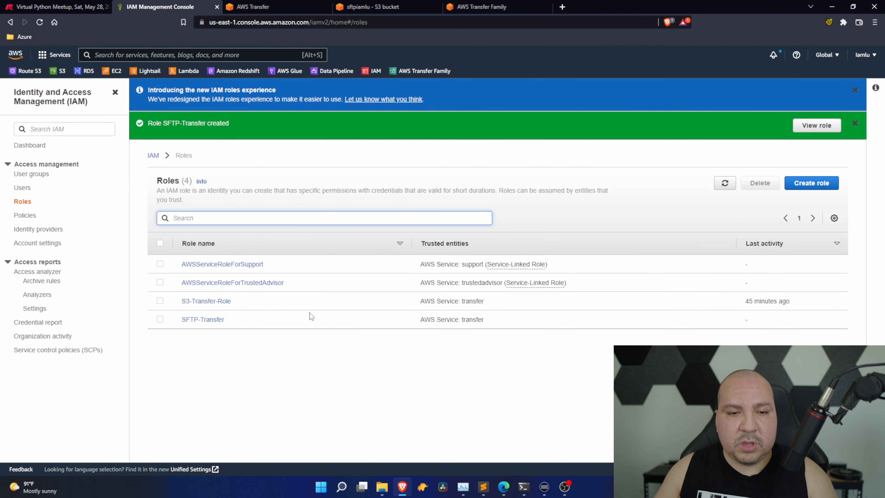
Step: Open the SFTP-Transfer role and examine the trusted service in its trust relationships policy
{"action": "left_click", "coordinate": [201, 319]}
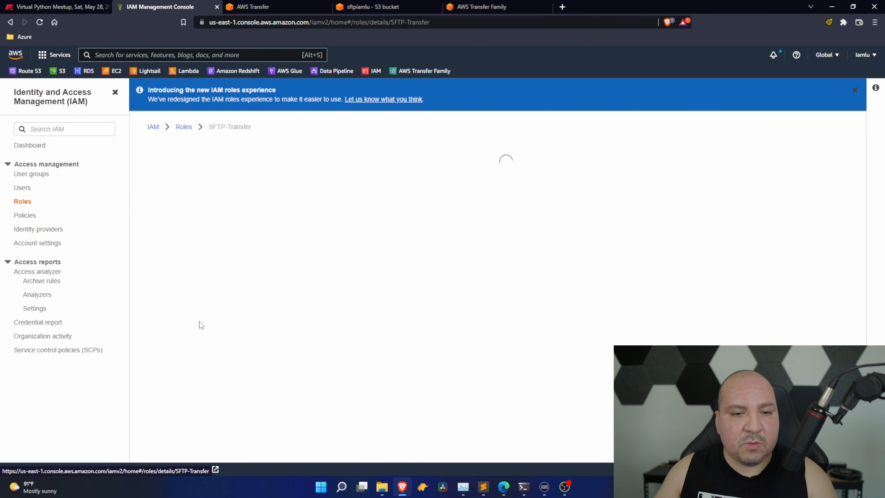
{"action": "scroll", "coordinate": [188, 372], "scroll_direction": "down", "scroll_amount": 1}
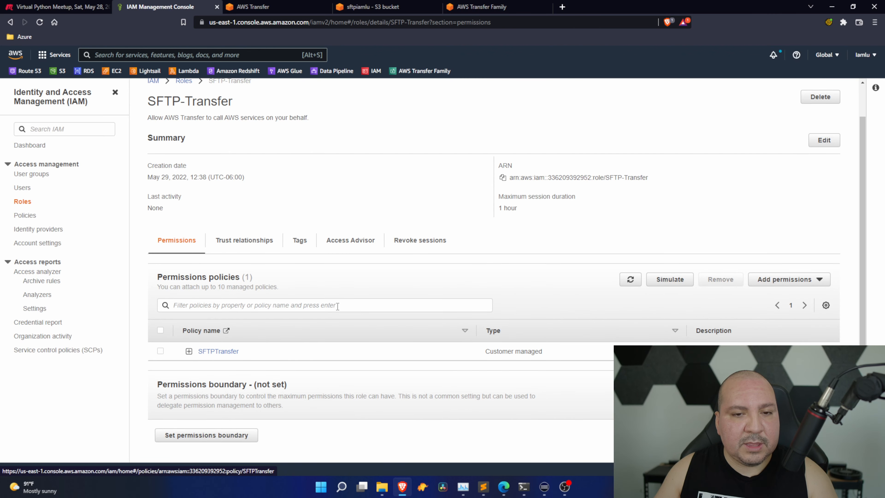
{"action": "left_click", "coordinate": [271, 244]}
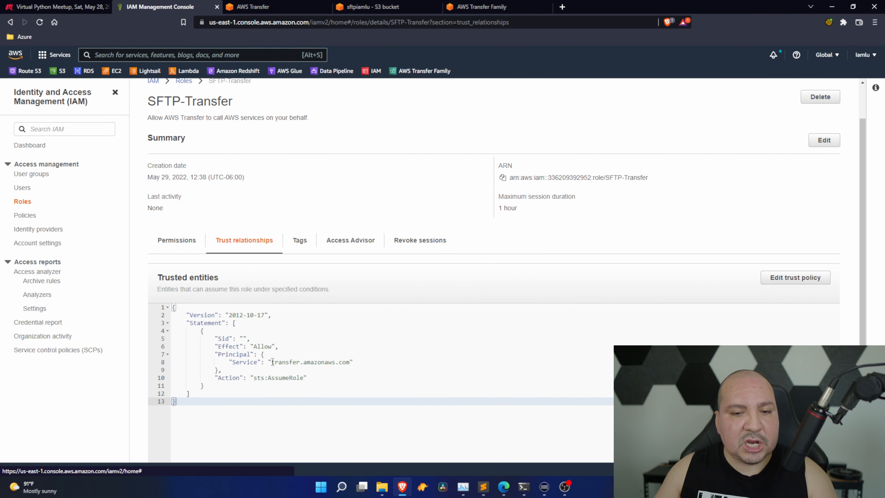
{"action": "double_click", "coordinate": [286, 362]}
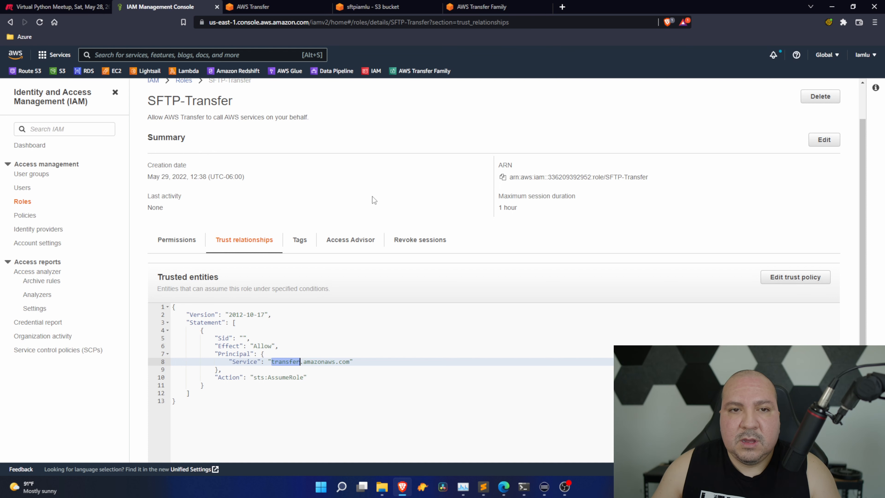
{"action": "scroll", "coordinate": [372, 196], "scroll_direction": "down", "scroll_amount": 2}
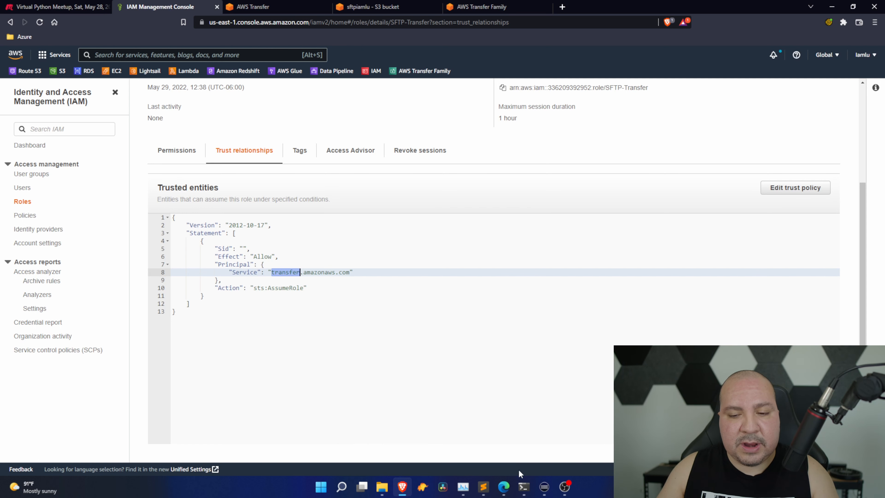
Step: Switch to WinSCP, launch PuTTYgen from its login dialog and generate a 2048-bit RSA key pair
{"action": "left_click", "coordinate": [342, 486]}
{"action": "left_click", "coordinate": [308, 410]}
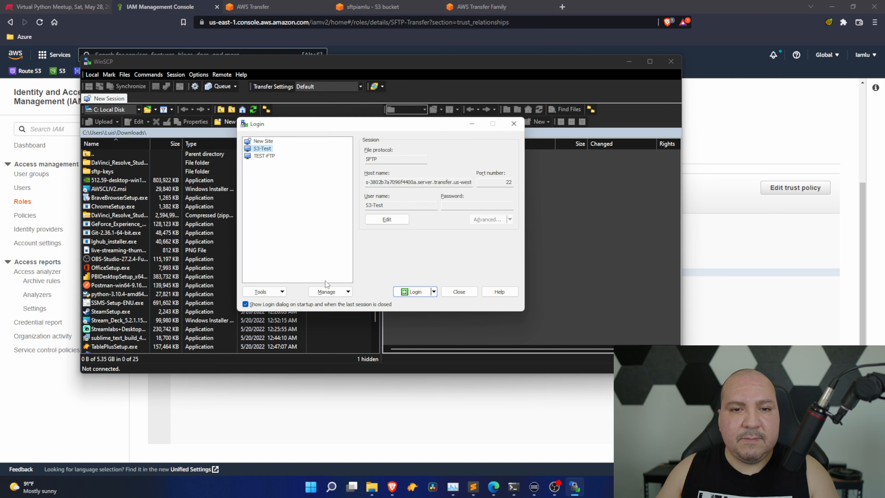
{"action": "left_click", "coordinate": [280, 295]}
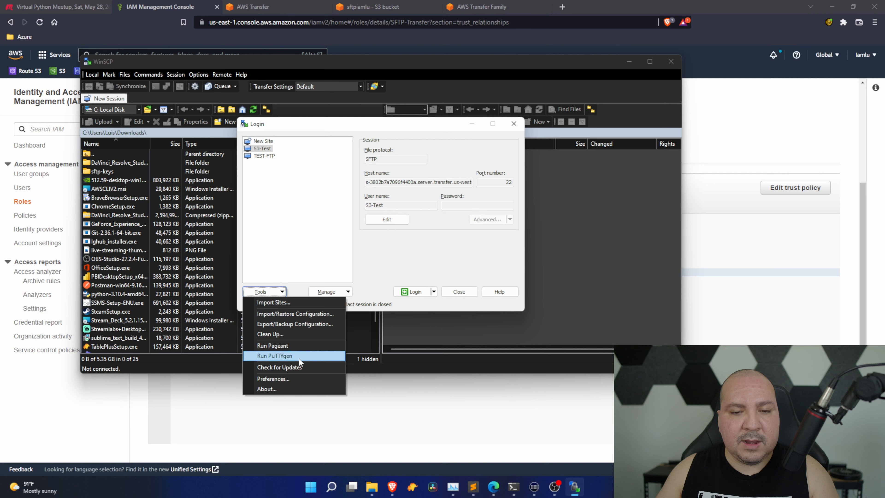
{"action": "left_click", "coordinate": [299, 357]}
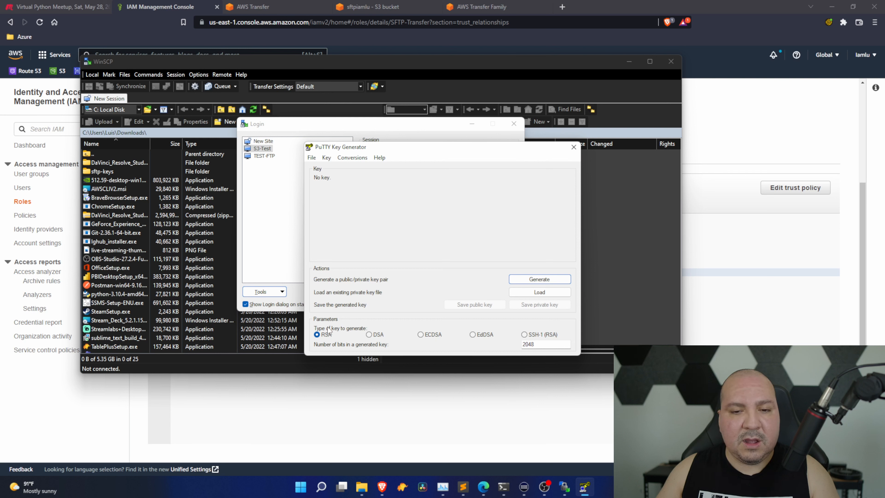
{"action": "left_click", "coordinate": [541, 281]}
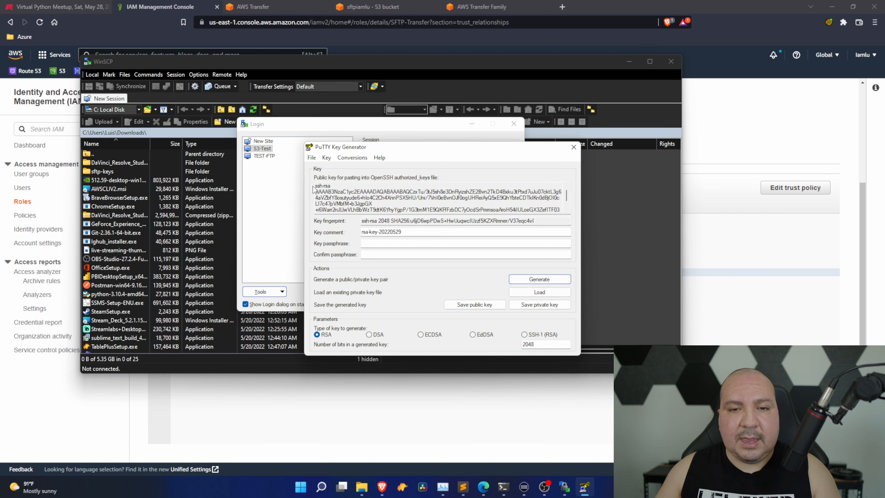
Step: Look through the generated public key text and the OpenSSH key export options in PuTTYgen
{"action": "left_click_drag", "start_coordinate": [316, 186], "coordinate": [565, 210]}
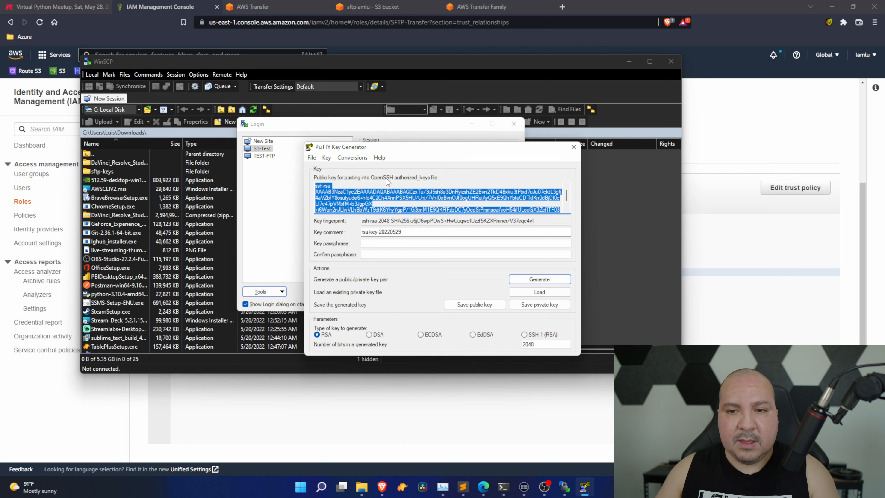
{"action": "left_click", "coordinate": [391, 184]}
{"action": "scroll", "coordinate": [420, 203], "scroll_direction": "down", "scroll_amount": 1}
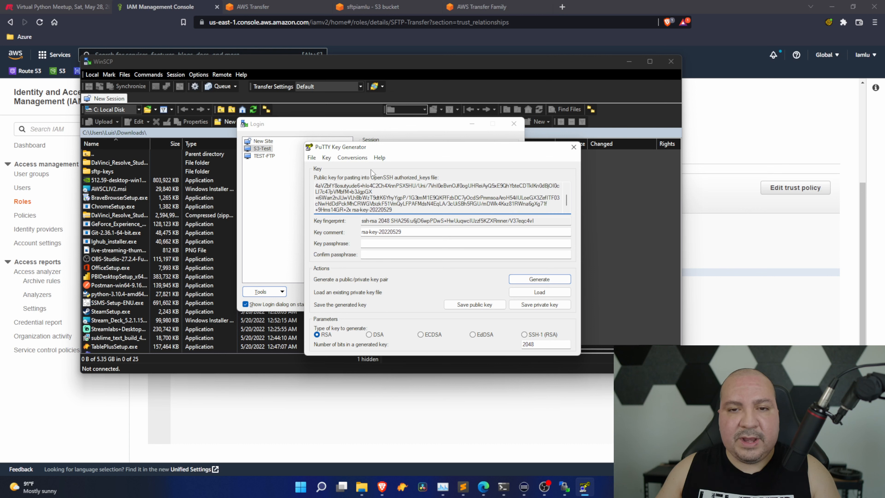
{"action": "left_click", "coordinate": [351, 158]}
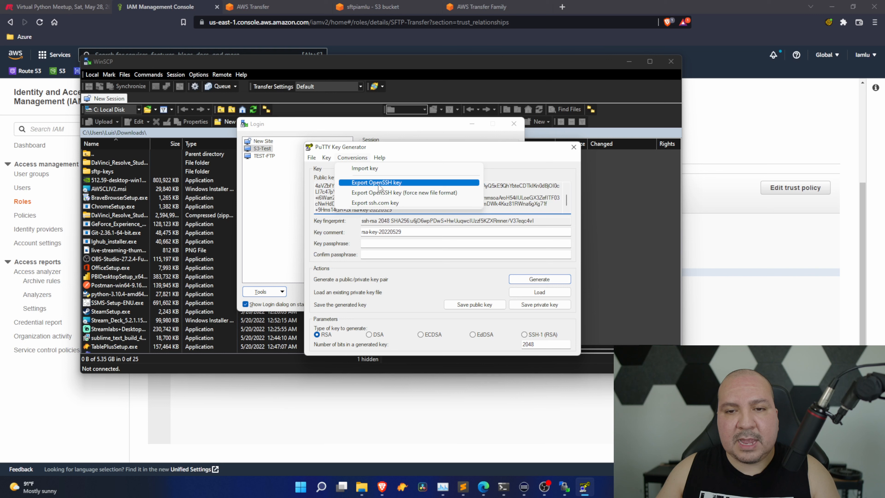
{"action": "left_click", "coordinate": [528, 172]}
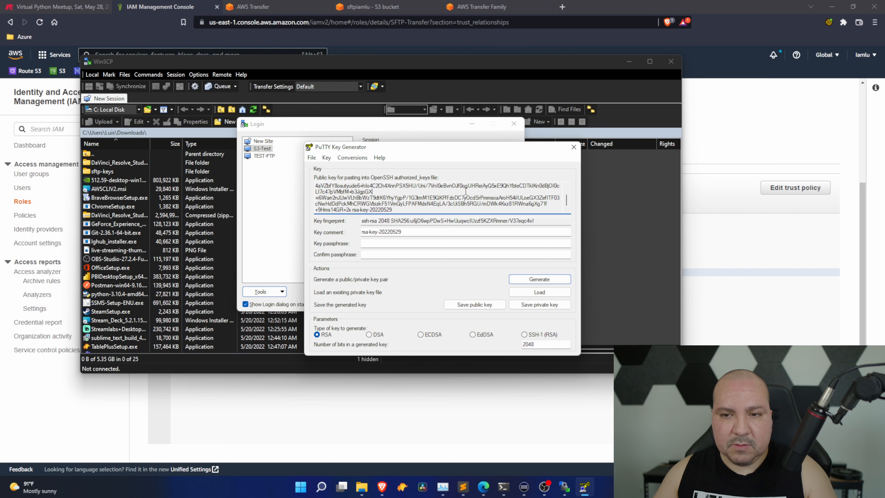
Step: Copy the complete generated public key text from PuTTYgen and paste it into a new Sublime Text file
{"action": "left_click_drag", "start_coordinate": [567, 203], "coordinate": [569, 194]}
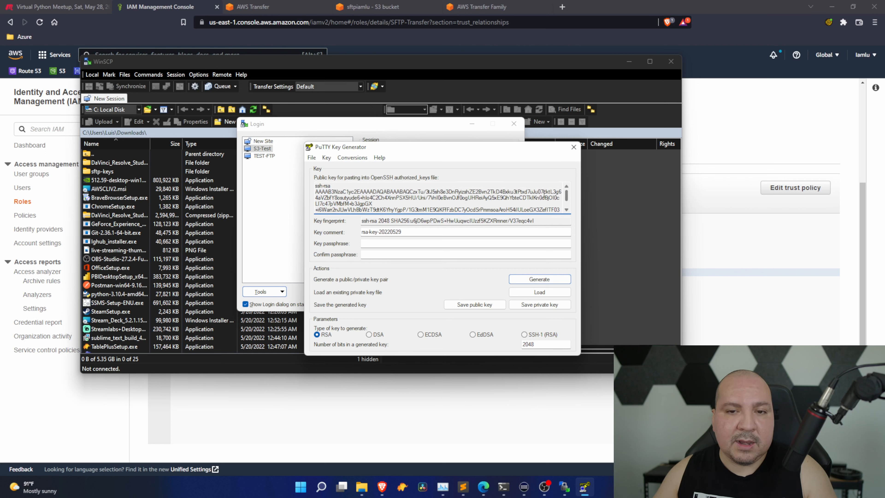
{"action": "left_click", "coordinate": [455, 204]}
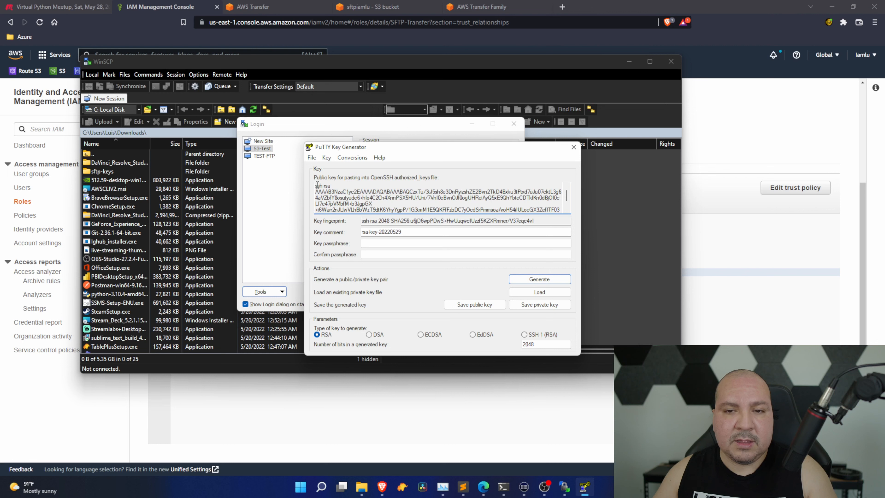
{"action": "left_click_drag", "start_coordinate": [315, 186], "coordinate": [572, 216]}
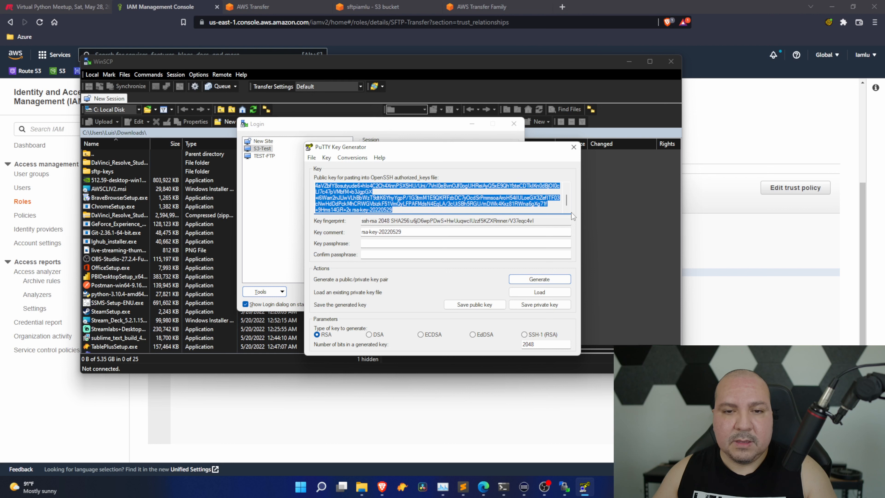
{"action": "key", "text": "alt+Tab"}
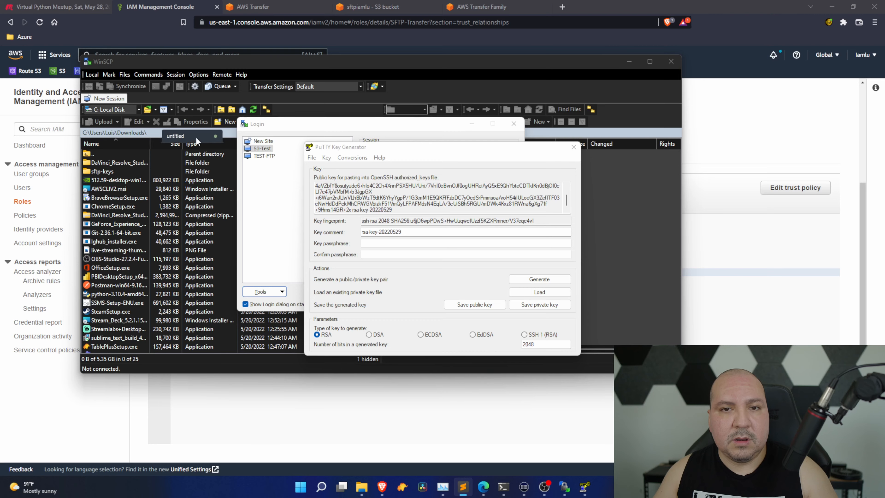
{"action": "key", "text": "ctrl+v"}
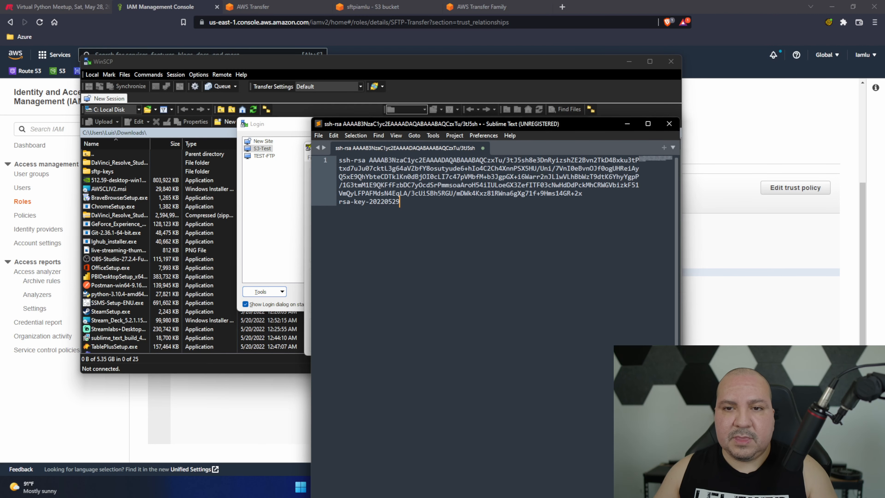
{"action": "left_click_drag", "start_coordinate": [420, 123], "coordinate": [538, 64]}
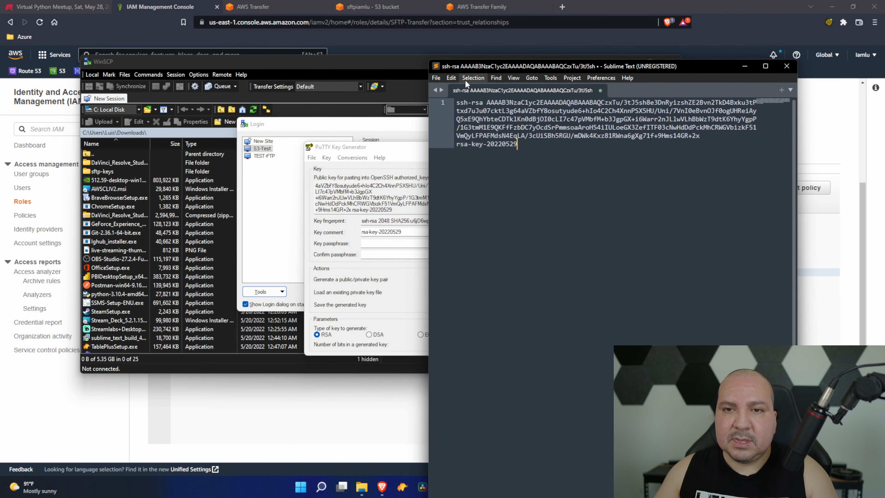
Step: Save the public key file as public-openssh in the Downloads\sftp-keys\generated-sftp-keys folder
{"action": "left_click", "coordinate": [436, 77]}
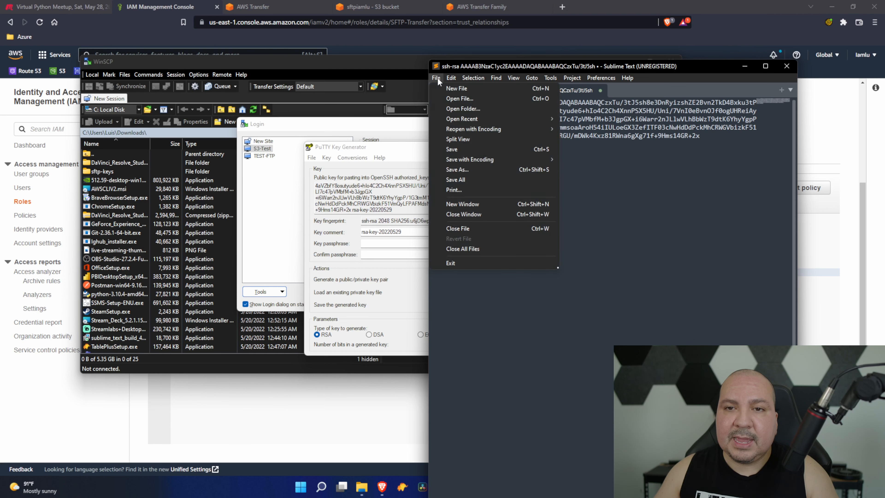
{"action": "left_click", "coordinate": [489, 168]}
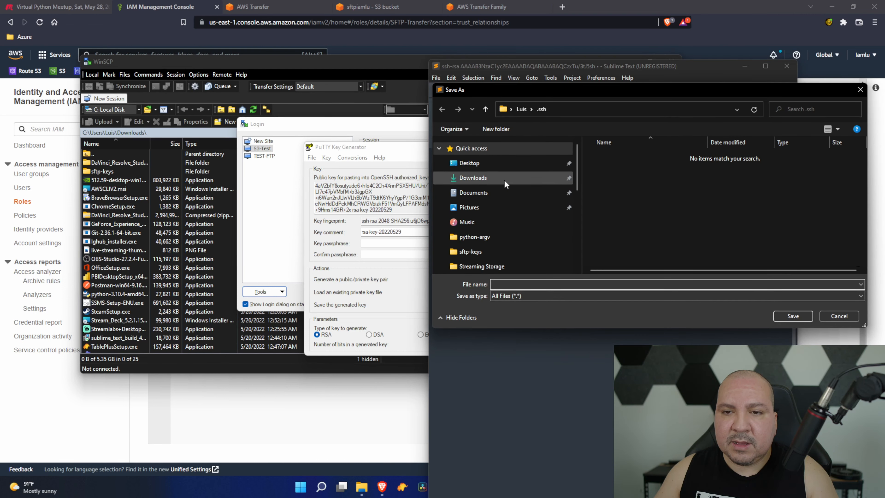
{"action": "left_click", "coordinate": [505, 192]}
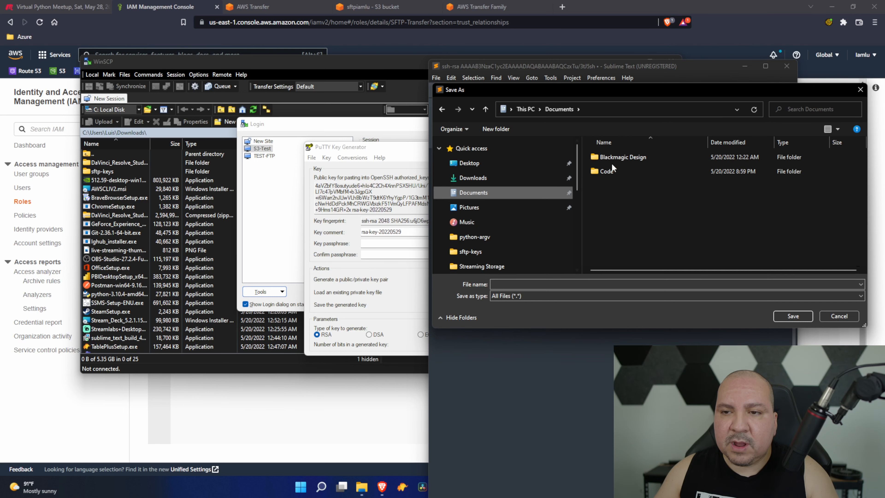
{"action": "left_click", "coordinate": [481, 178]}
{"action": "left_click", "coordinate": [624, 170]}
{"action": "double_click", "coordinate": [624, 171]}
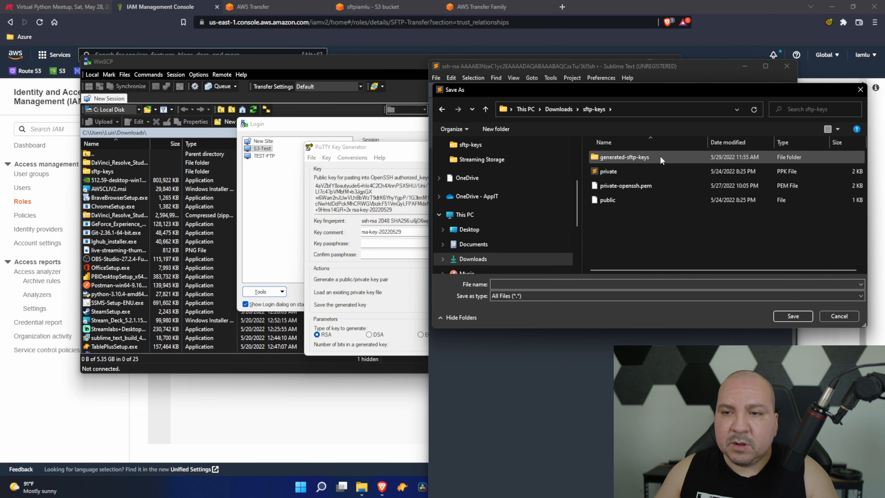
{"action": "double_click", "coordinate": [659, 154]}
{"action": "left_click", "coordinate": [535, 286]}
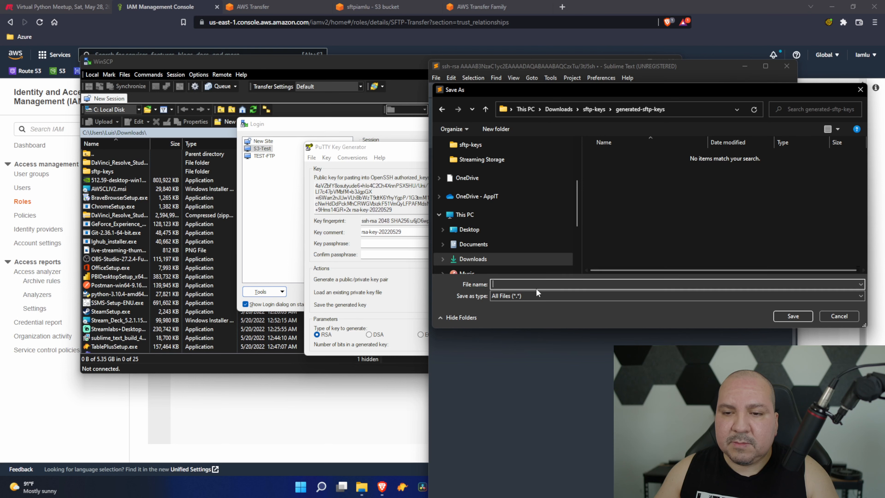
{"action": "type", "text": "public"}
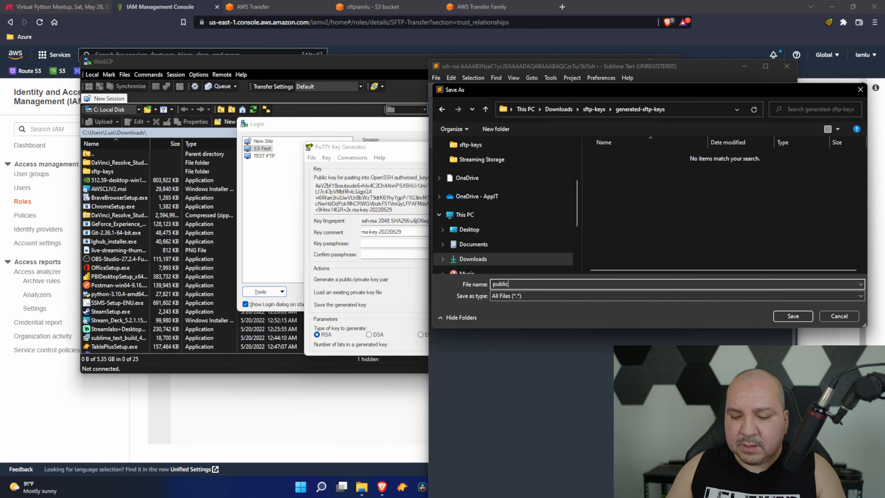
{"action": "type", "text": "-"}
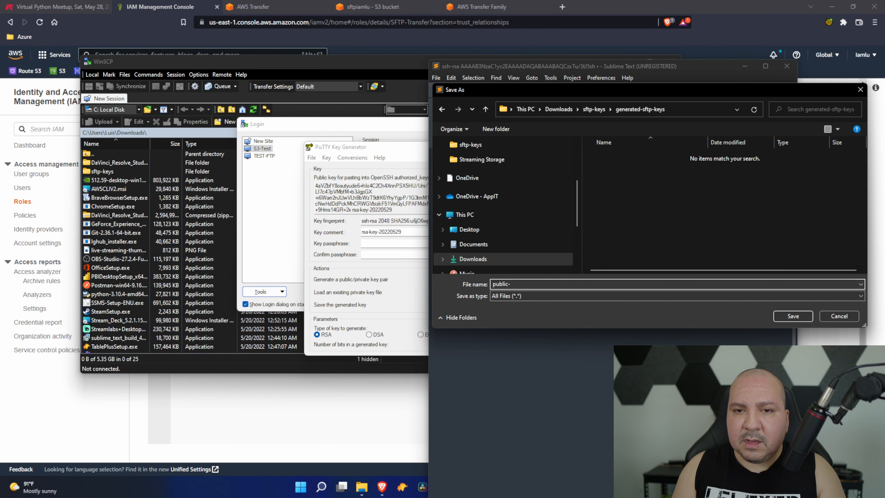
{"action": "type", "text": "openssh"}
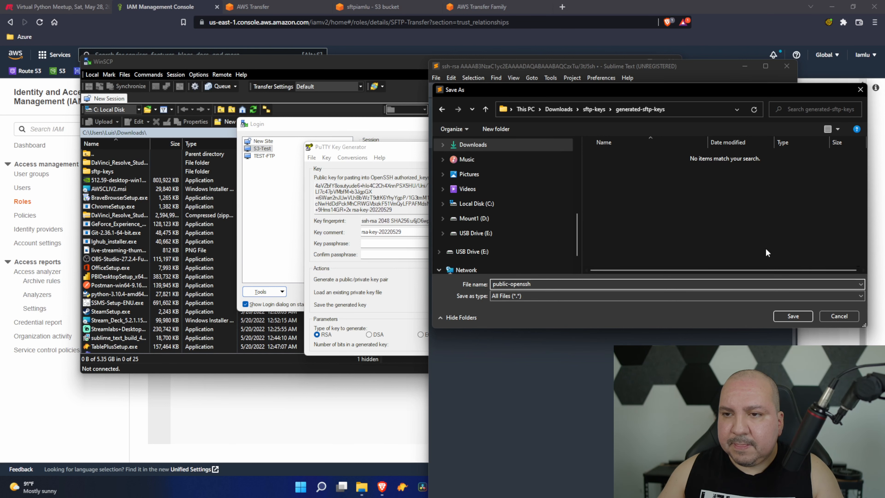
{"action": "left_click", "coordinate": [792, 318]}
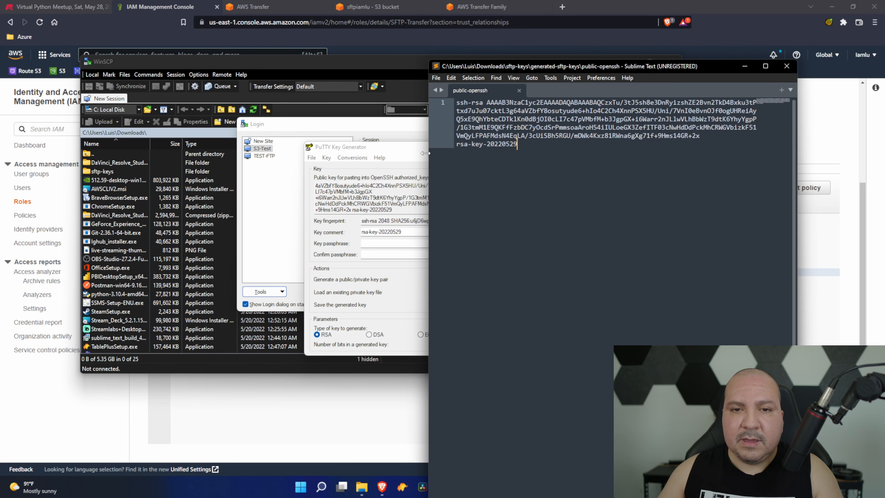
Step: Switch to PuTTYgen and export the private key in OpenSSH format without a passphrase, as private-openssh in generated-sftp-keys
{"action": "left_click", "coordinate": [391, 157]}
{"action": "left_click", "coordinate": [353, 160]}
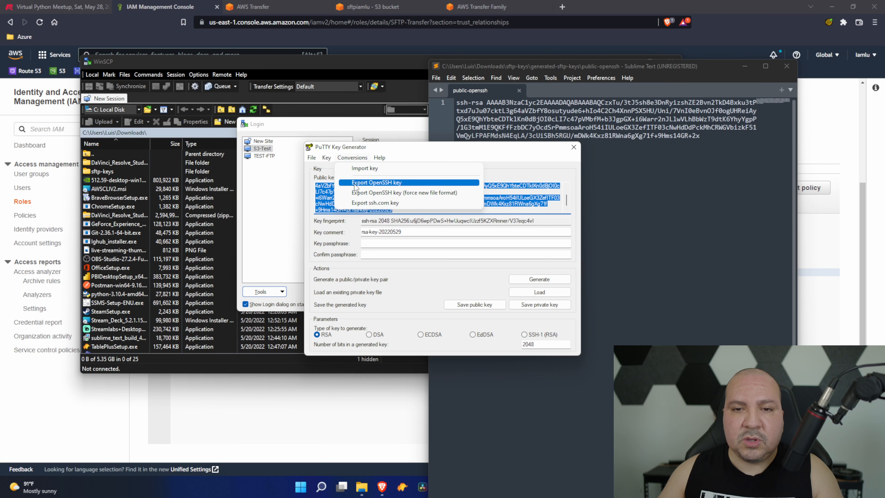
{"action": "left_click", "coordinate": [363, 184]}
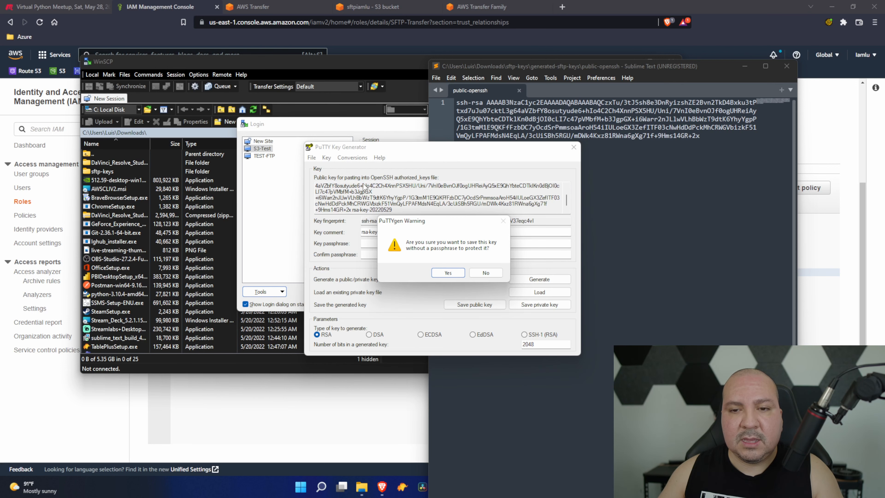
{"action": "left_click", "coordinate": [448, 272]}
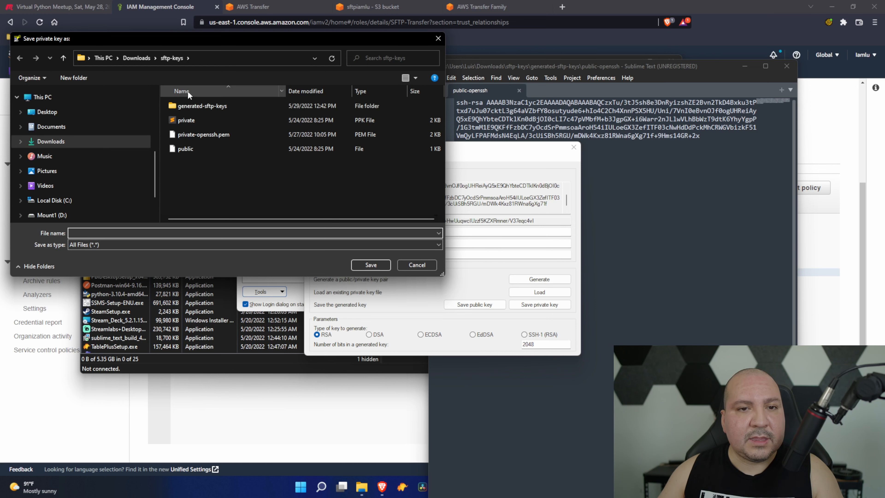
{"action": "double_click", "coordinate": [224, 106]}
{"action": "type", "text": "por"}
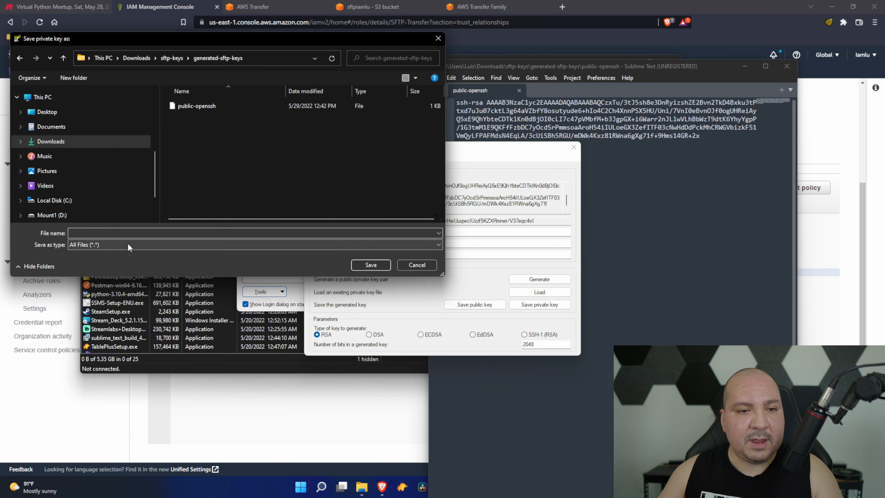
{"action": "key", "text": "BackSpace"}
{"action": "key", "text": "BackSpace"}
{"action": "type", "text": "rivate"}
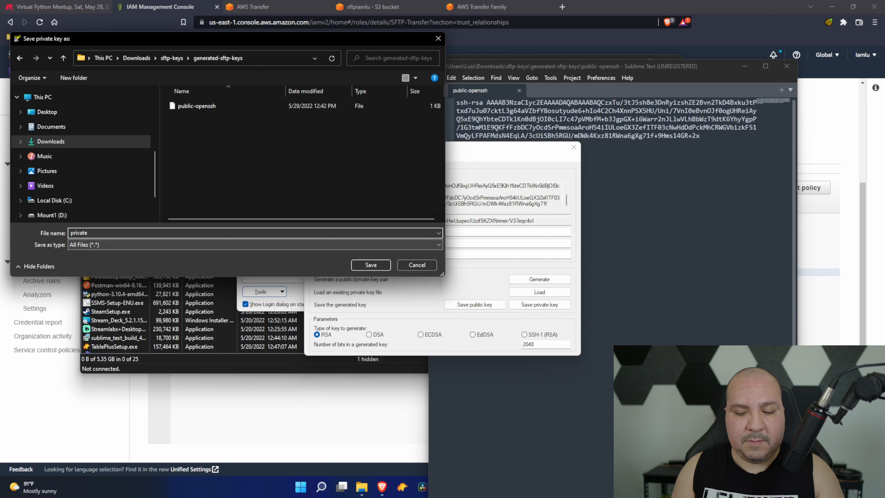
{"action": "type", "text": "-openssh"}
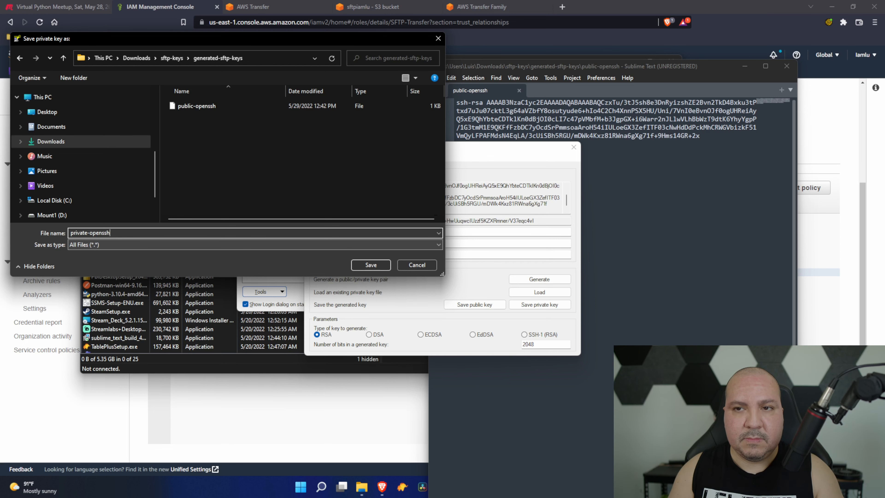
{"action": "scroll", "coordinate": [84, 157], "scroll_direction": "down", "scroll_amount": 1}
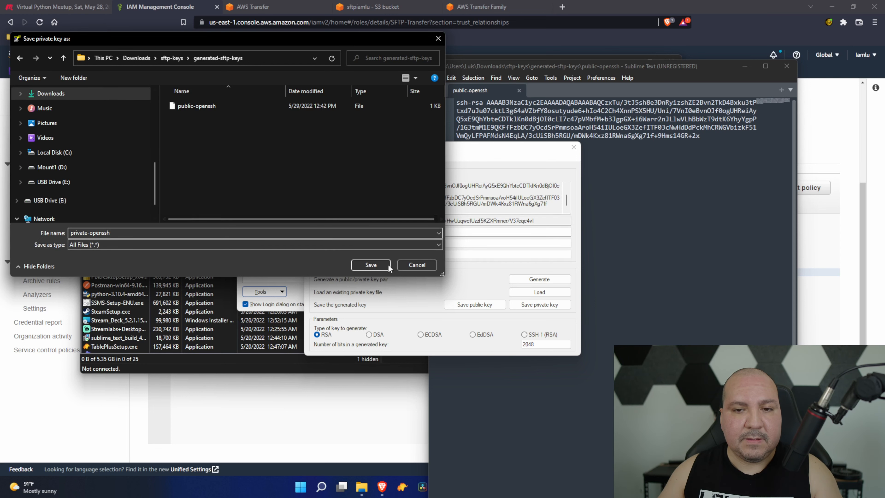
{"action": "left_click", "coordinate": [381, 266]}
Step: Switch to File Explorer, go to Downloads\sftp-keys\generated-sftp-keys and open private-openssh in Sublime Text to view the exported key
{"action": "left_click", "coordinate": [666, 213]}
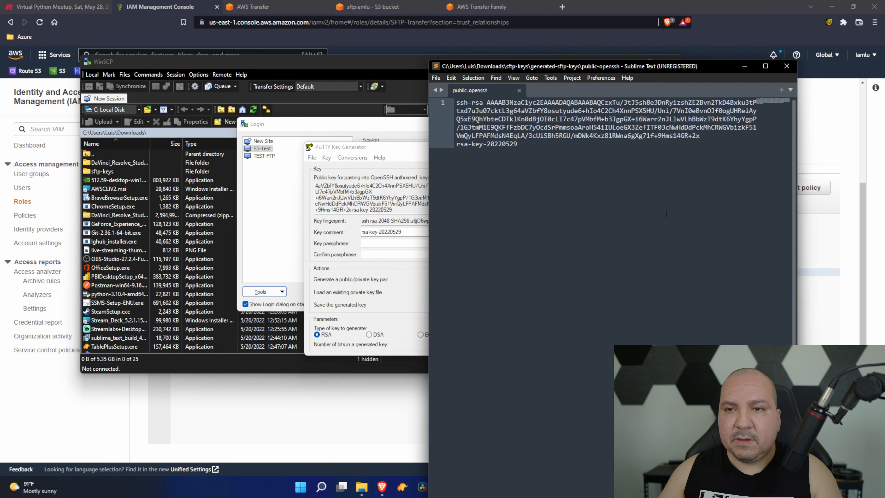
{"action": "left_click", "coordinate": [359, 488]}
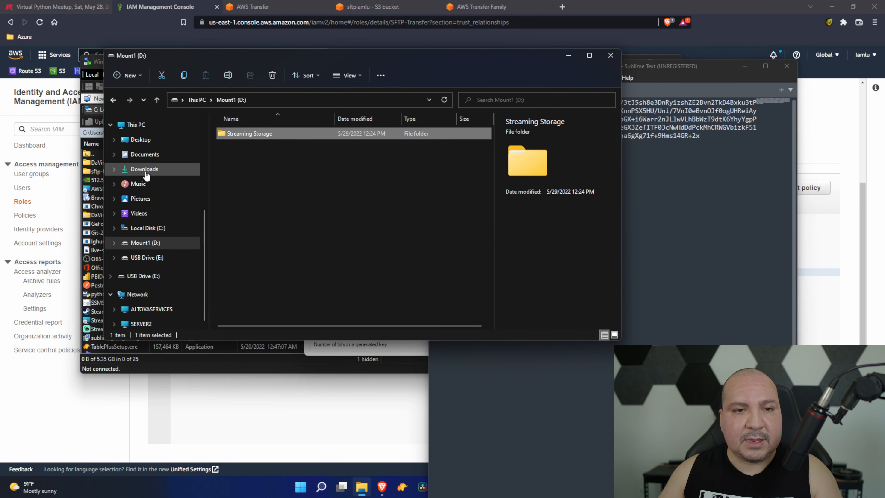
{"action": "left_click", "coordinate": [146, 171]}
{"action": "double_click", "coordinate": [247, 148]}
{"action": "left_click", "coordinate": [267, 136]}
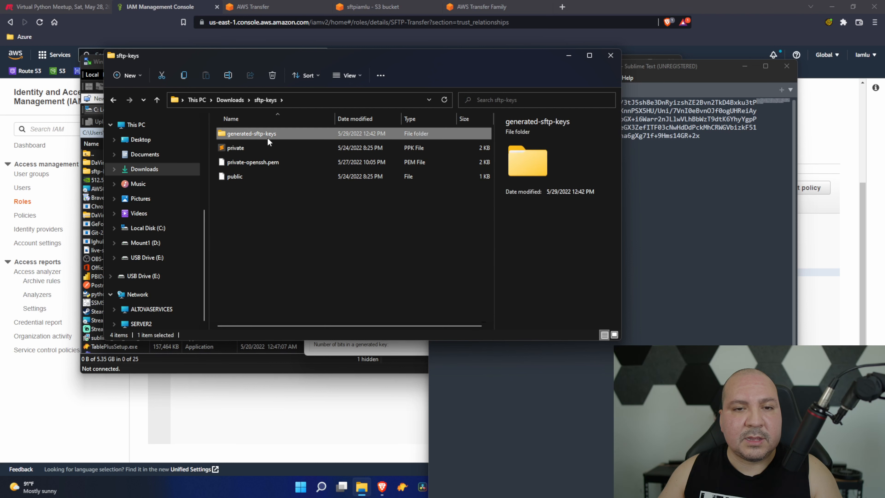
{"action": "double_click", "coordinate": [267, 137]}
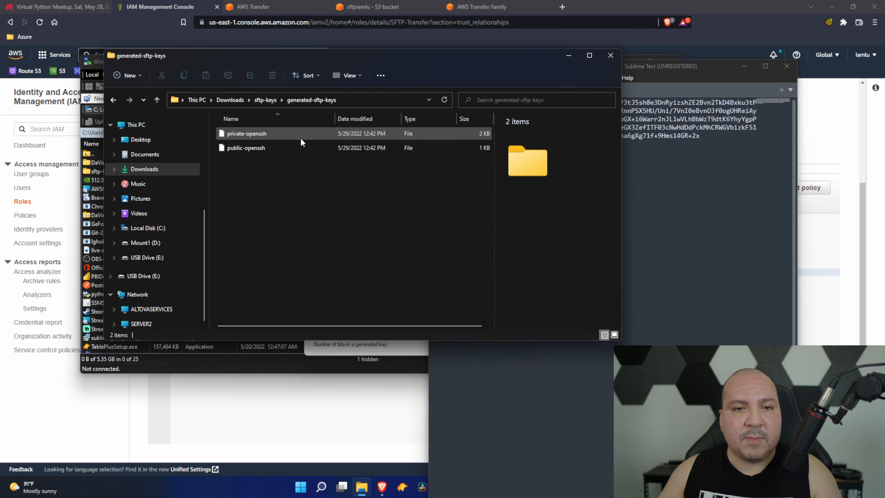
{"action": "left_click_drag", "start_coordinate": [301, 138], "coordinate": [701, 234]}
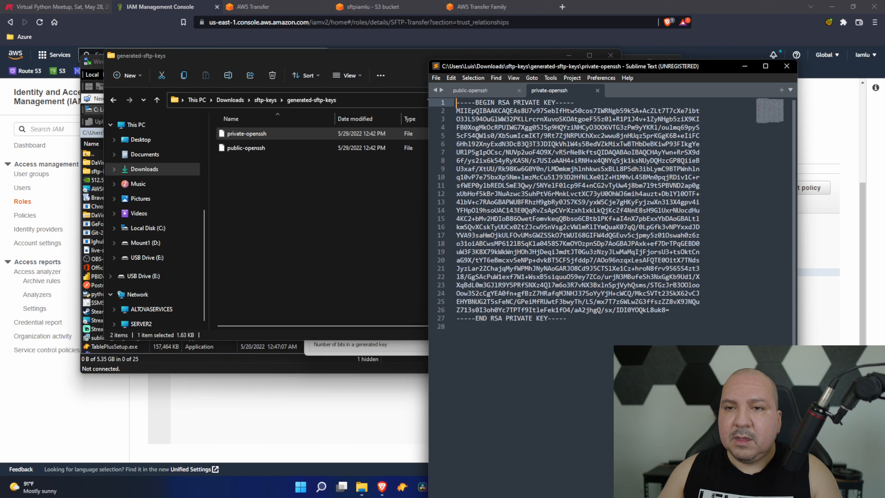
Step: Review the full public-openssh key text, minimize File Explorer and return to PuTTYgen
{"action": "left_click", "coordinate": [505, 93]}
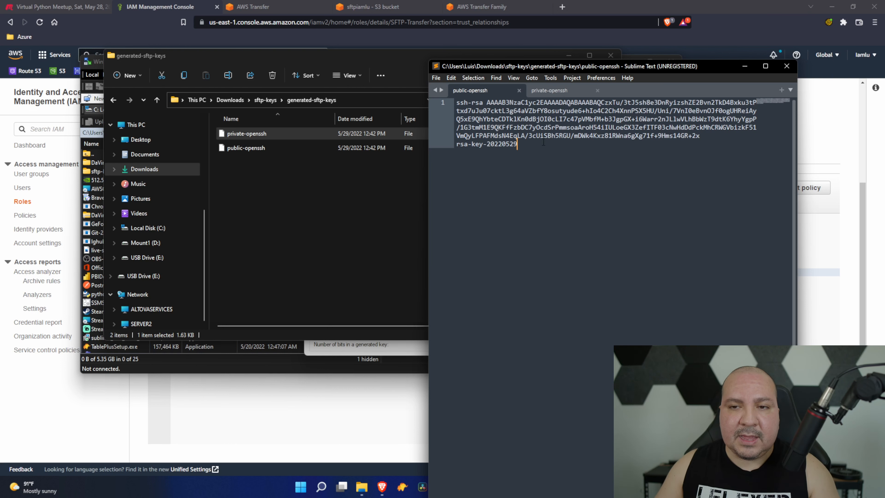
{"action": "key", "text": "ctrl+a"}
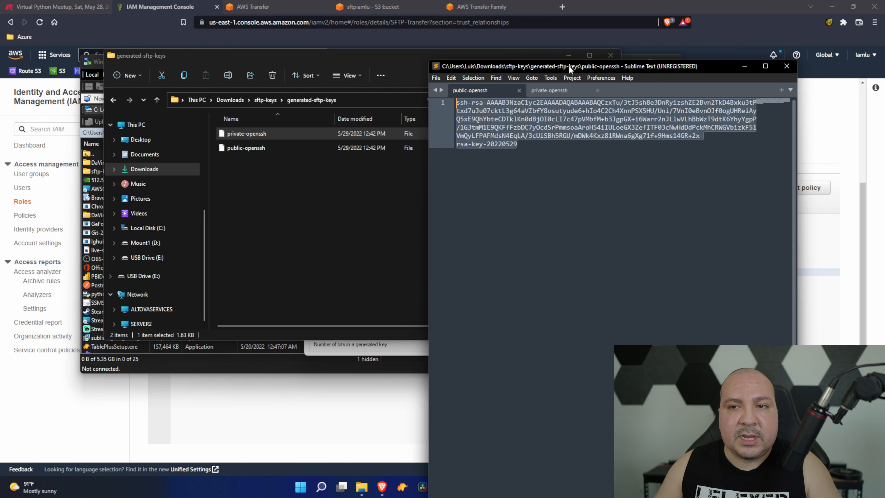
{"action": "left_click", "coordinate": [567, 57]}
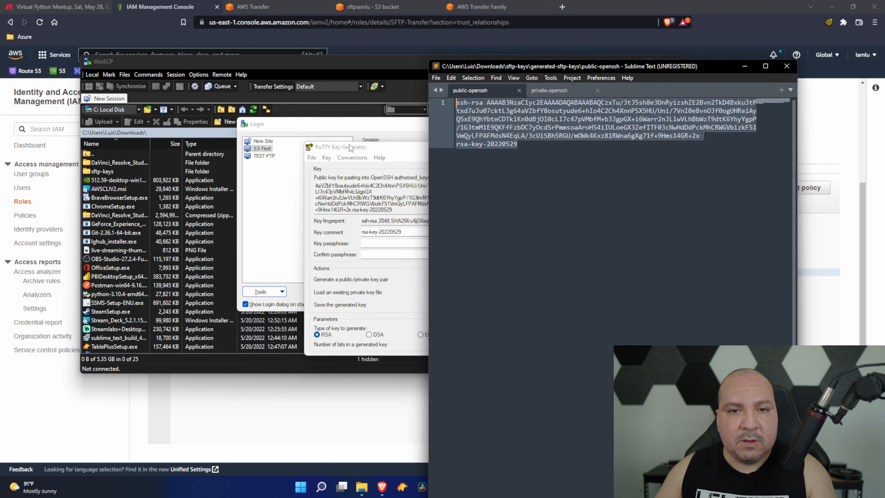
{"action": "left_click", "coordinate": [364, 145]}
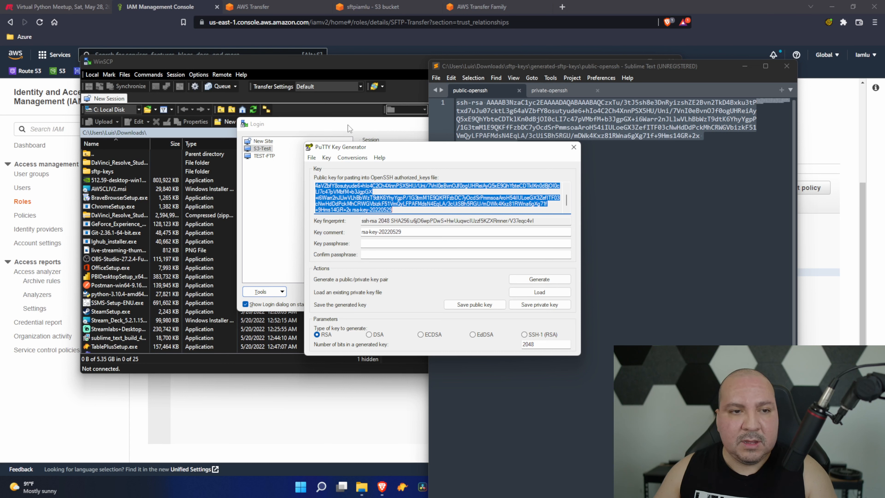
Step: Switch to the Git Bash terminal and run ssh-keygen, accepting the default id_rsa save location and an empty passphrase
{"action": "left_click", "coordinate": [264, 483]}
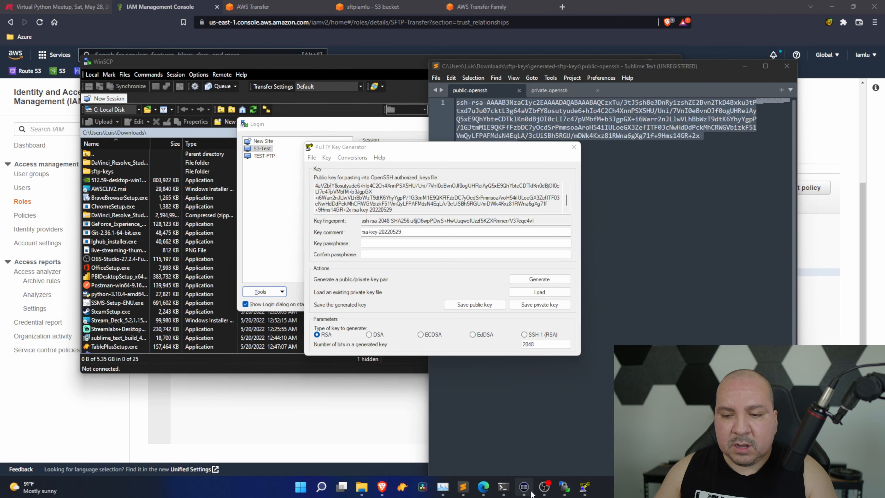
{"action": "left_click", "coordinate": [506, 489]}
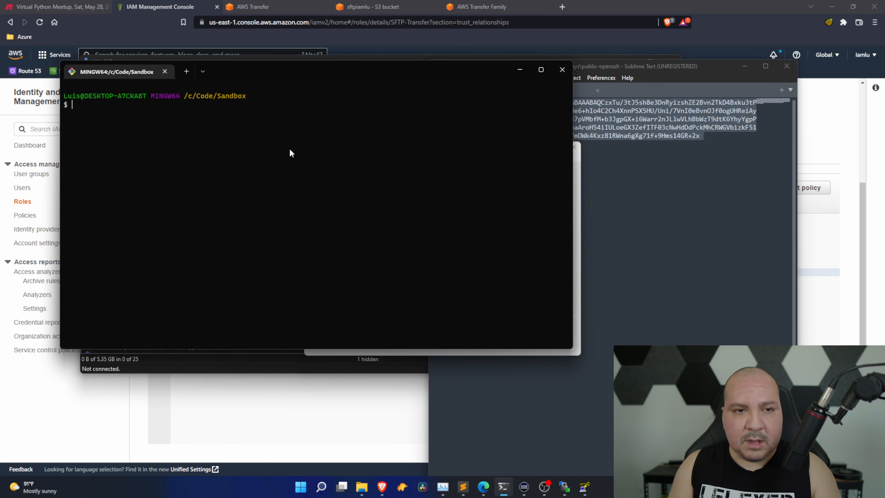
{"action": "type", "text": "ssh"}
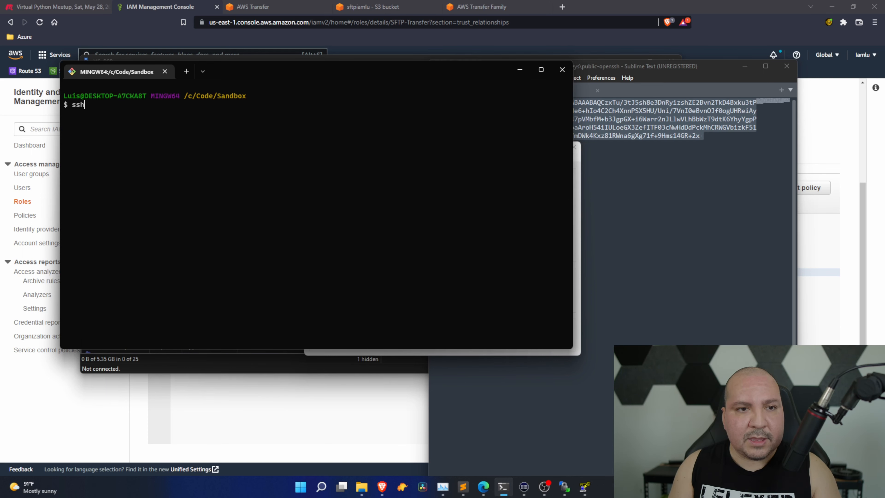
{"action": "type", "text": "-"}
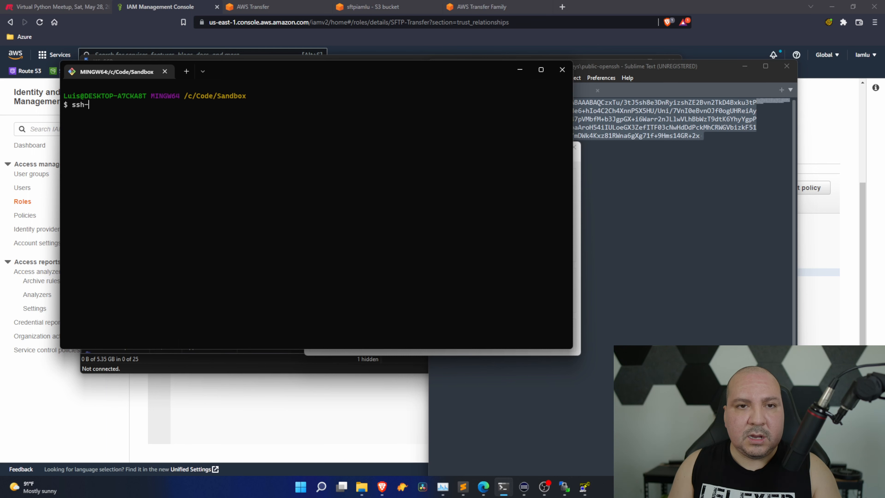
{"action": "type", "text": "keygen"}
{"action": "key", "text": "Return"}
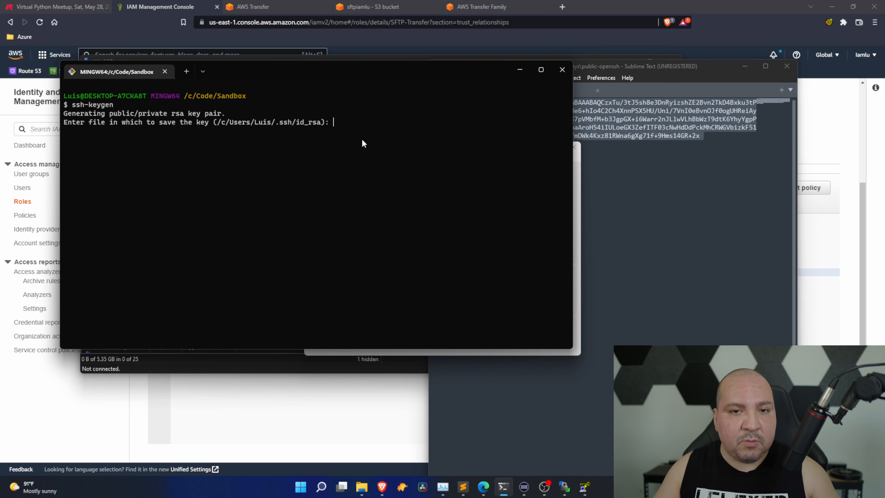
{"action": "key", "text": "Return"}
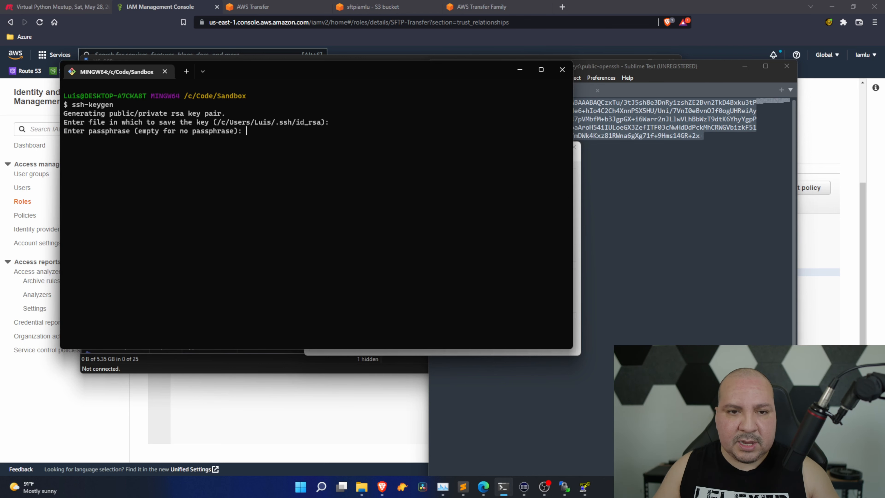
{"action": "key", "text": "Return"}
{"action": "key", "text": "Return"}
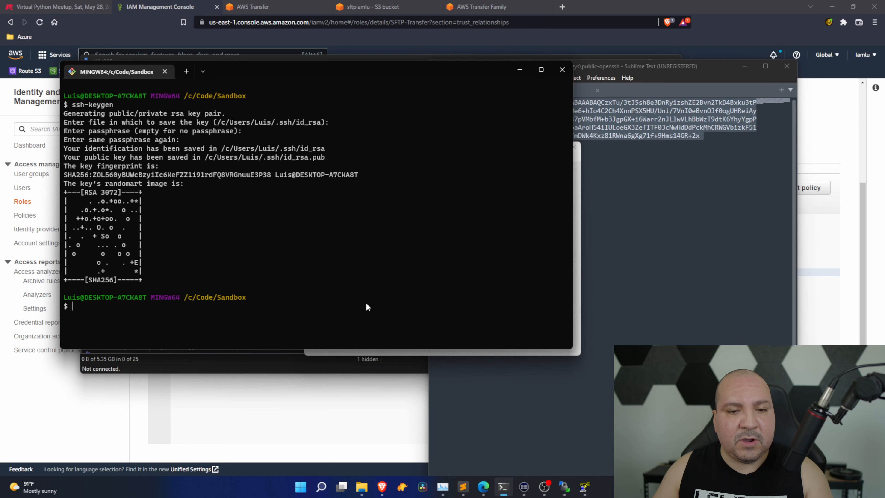
Step: Switch to File Explorer, go to the user profile's .ssh folder under C:\Users and open the id_rsa private key in Sublime Text
{"action": "left_click", "coordinate": [361, 486]}
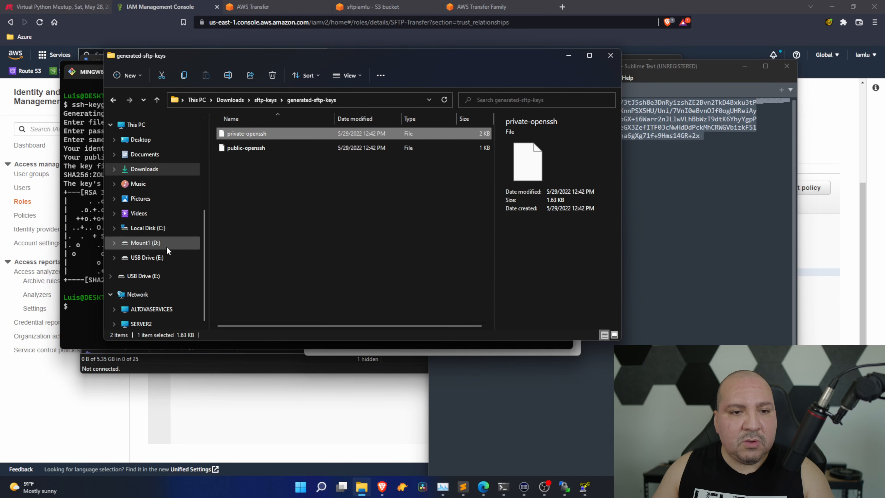
{"action": "left_click", "coordinate": [155, 228]}
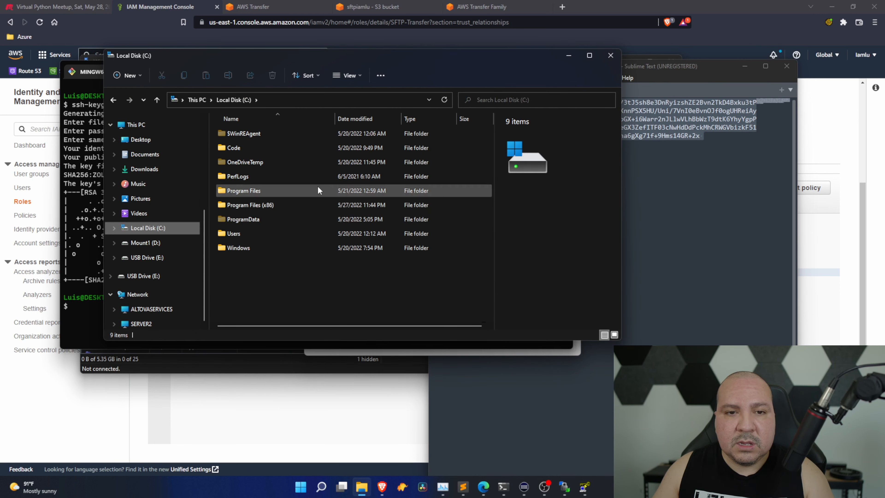
{"action": "double_click", "coordinate": [286, 228]}
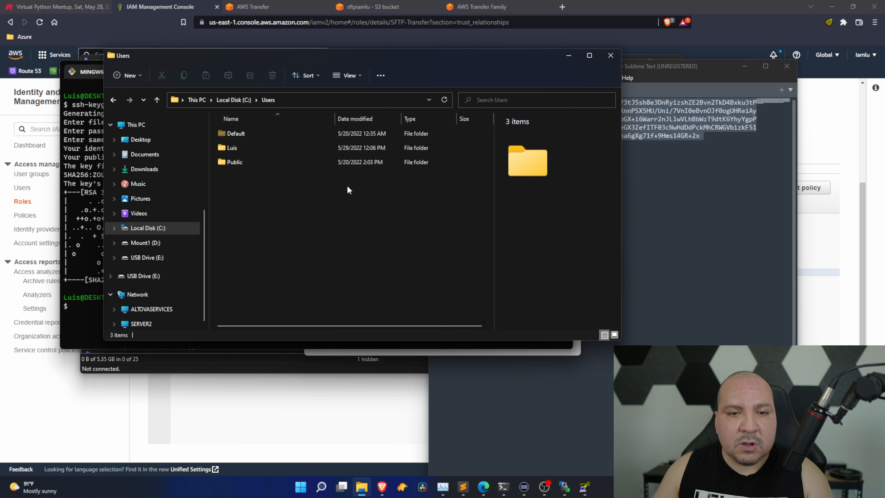
{"action": "double_click", "coordinate": [255, 146]}
{"action": "double_click", "coordinate": [273, 134]}
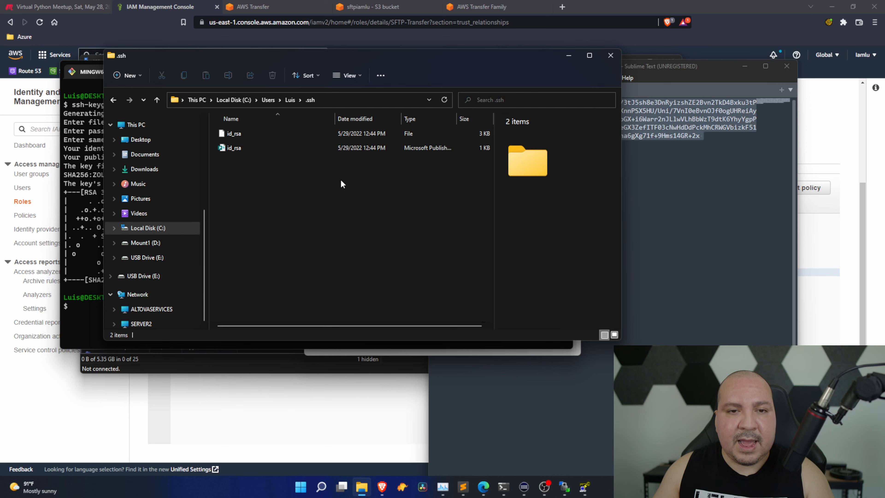
{"action": "left_click", "coordinate": [267, 137]}
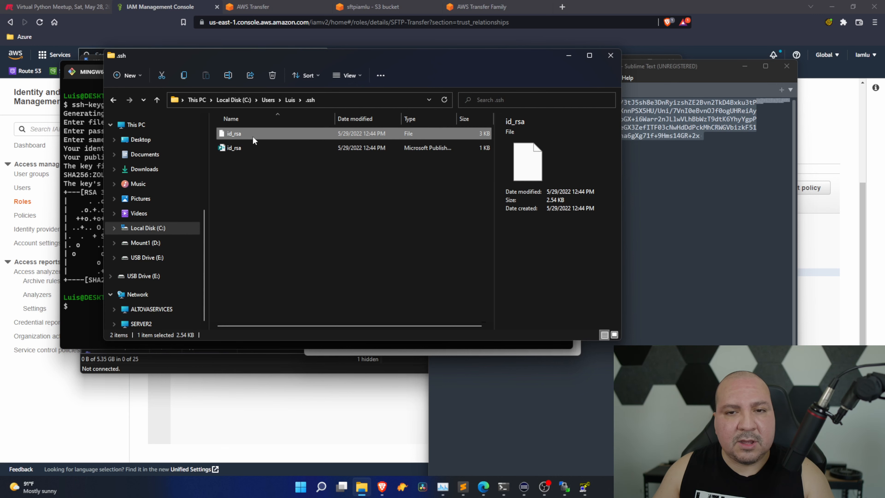
{"action": "left_click_drag", "start_coordinate": [250, 135], "coordinate": [686, 185]}
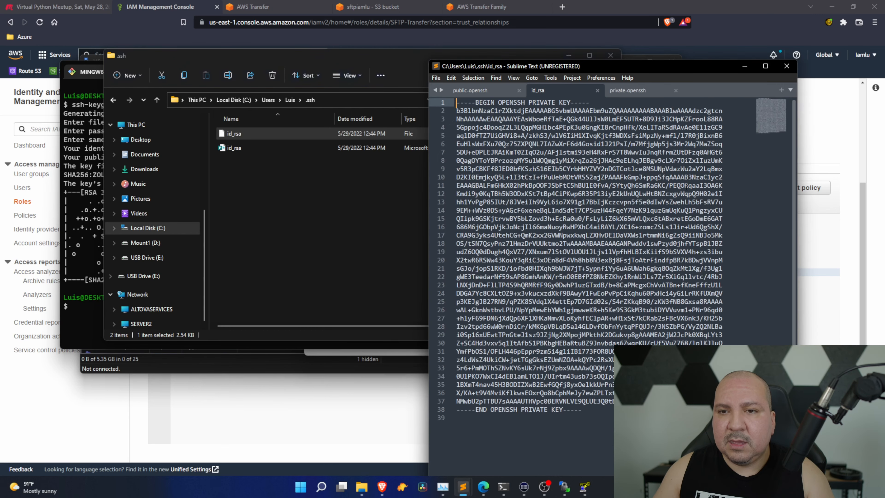
Step: Compare the id_rsa private key with the private-openssh key exported from PuTTYgen
{"action": "left_click", "coordinate": [635, 93]}
{"action": "left_click", "coordinate": [565, 92]}
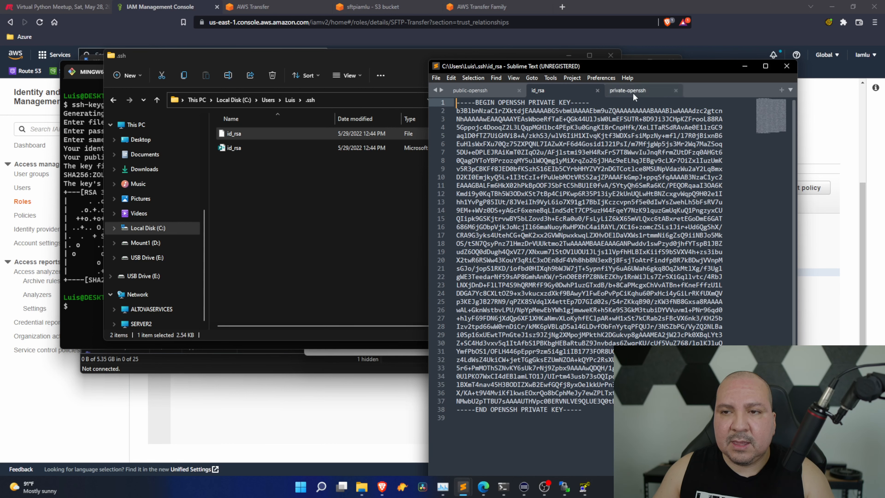
{"action": "left_click", "coordinate": [633, 92]}
{"action": "left_click", "coordinate": [566, 91]}
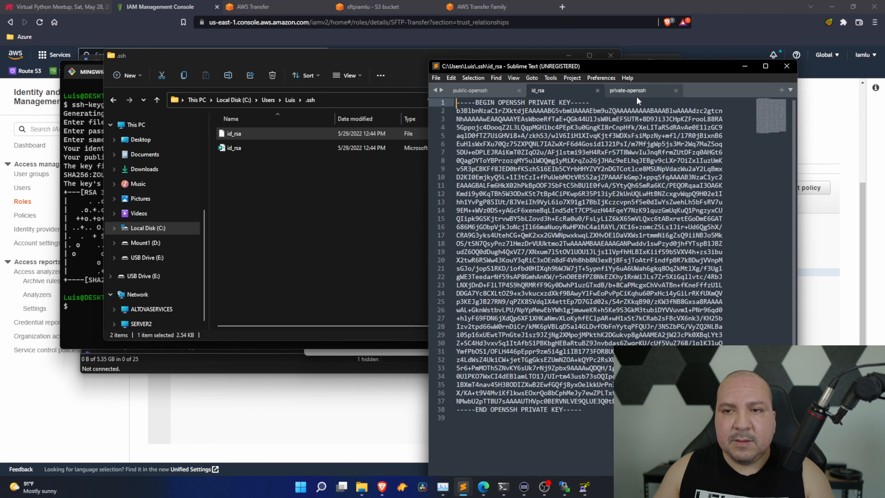
{"action": "left_click", "coordinate": [639, 93]}
Step: Open id_rsa.pub from the .ssh folder in Sublime Text and compare it with the public-openssh key
{"action": "left_click", "coordinate": [349, 150]}
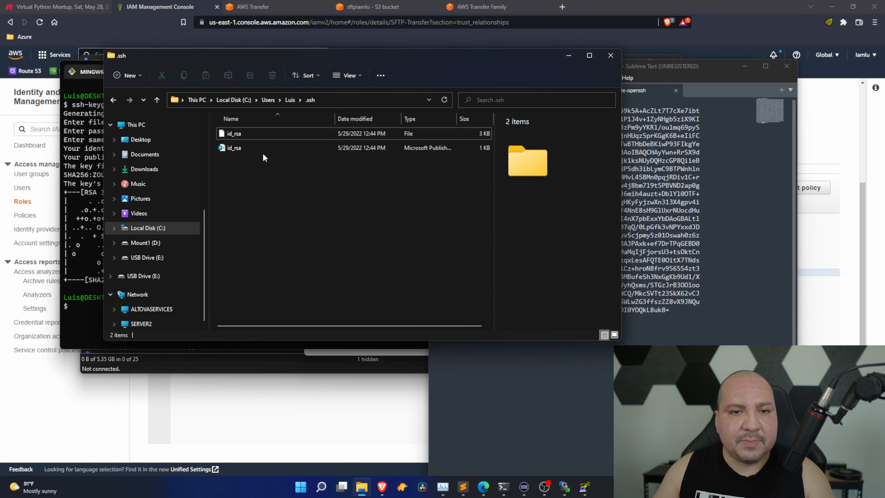
{"action": "left_click_drag", "start_coordinate": [682, 281], "coordinate": [682, 281]}
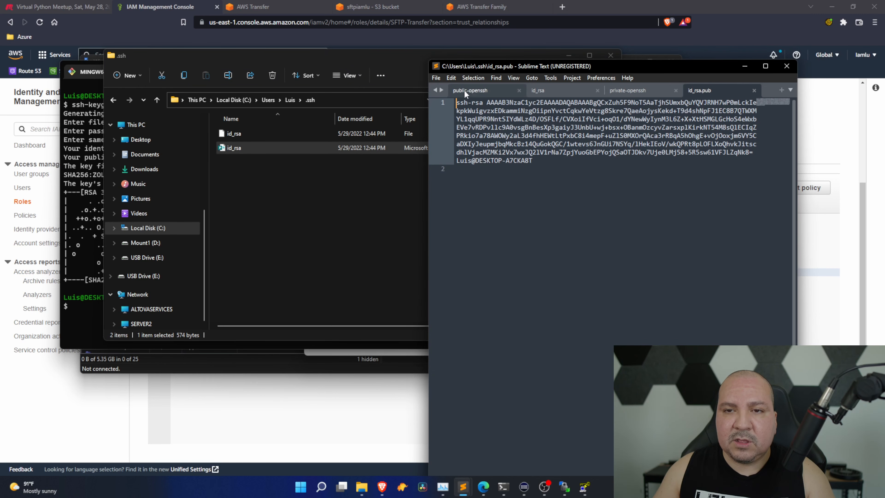
{"action": "left_click", "coordinate": [484, 91]}
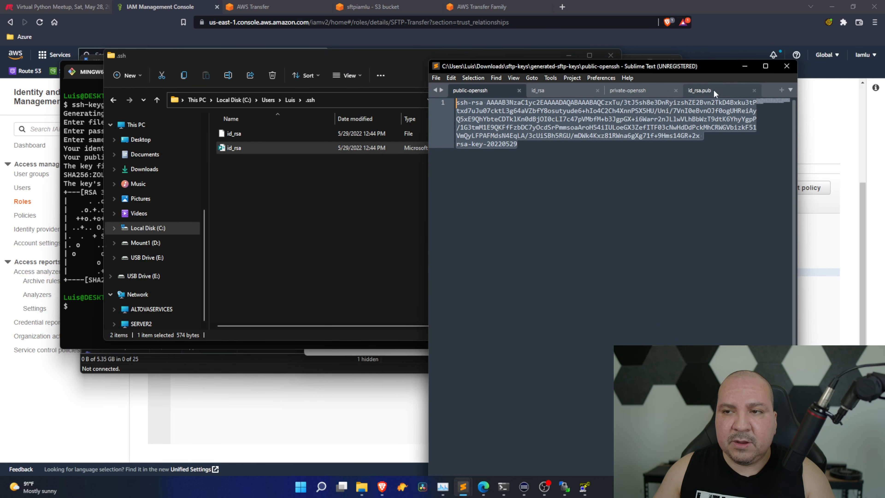
{"action": "left_click", "coordinate": [723, 89]}
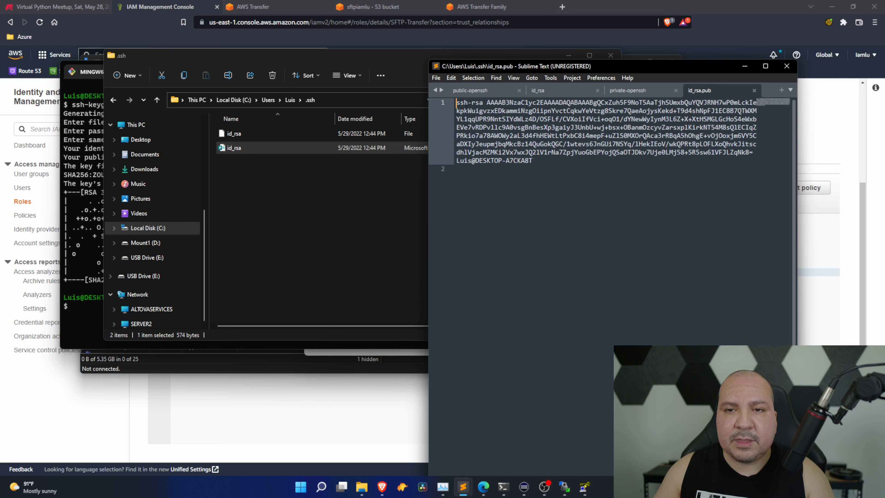
{"action": "left_click", "coordinate": [494, 93]}
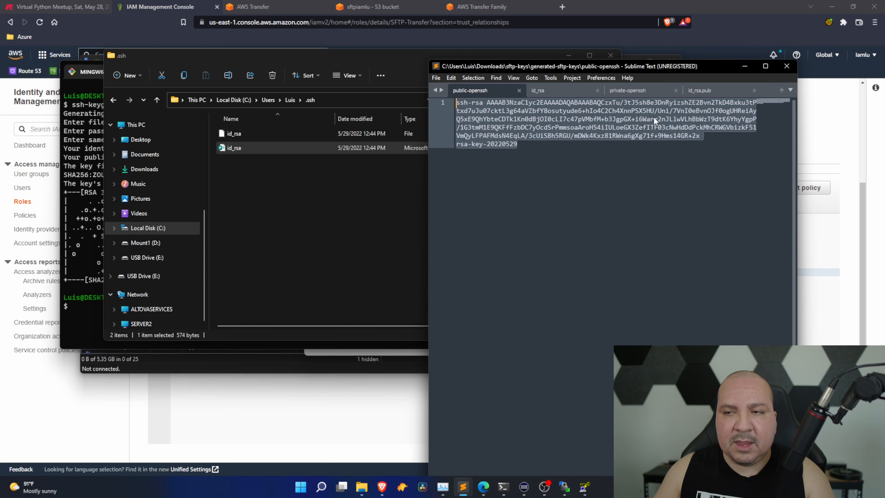
{"action": "left_click", "coordinate": [705, 88]}
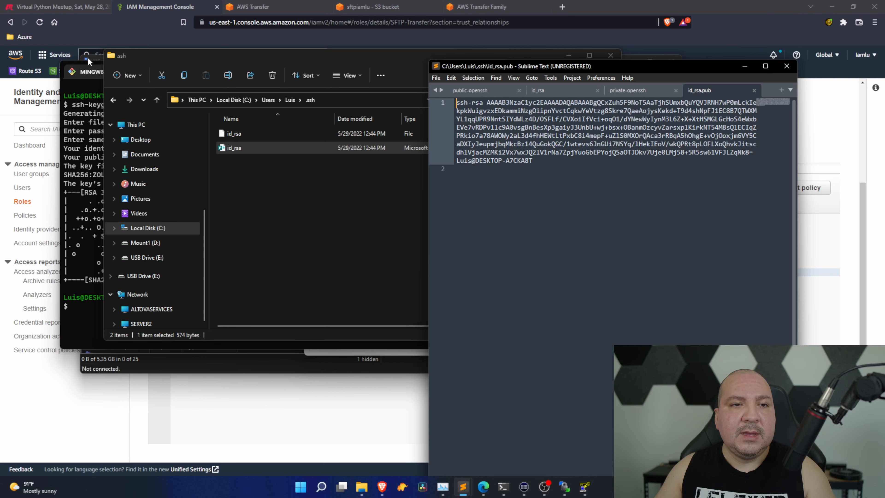
Step: Go back through the terminal to PuTTYgen, look over its OpenSSH key export options and close PuTTYgen
{"action": "left_click", "coordinate": [87, 332]}
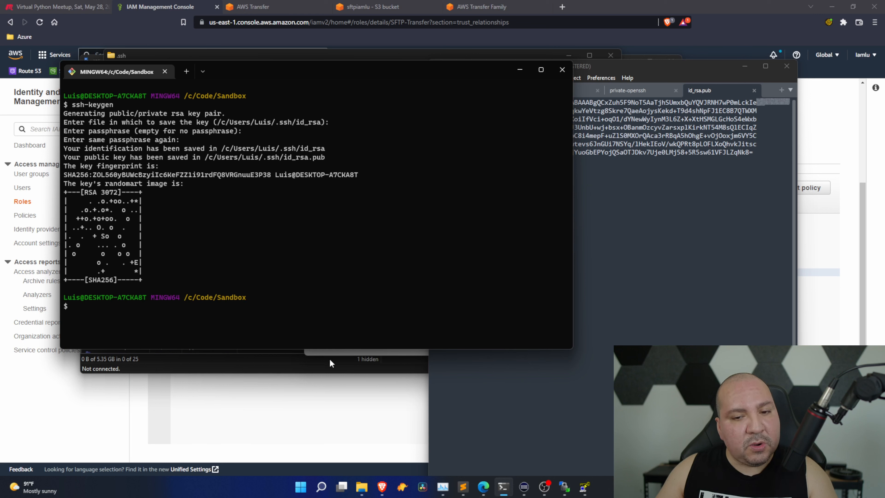
{"action": "left_click", "coordinate": [337, 354]}
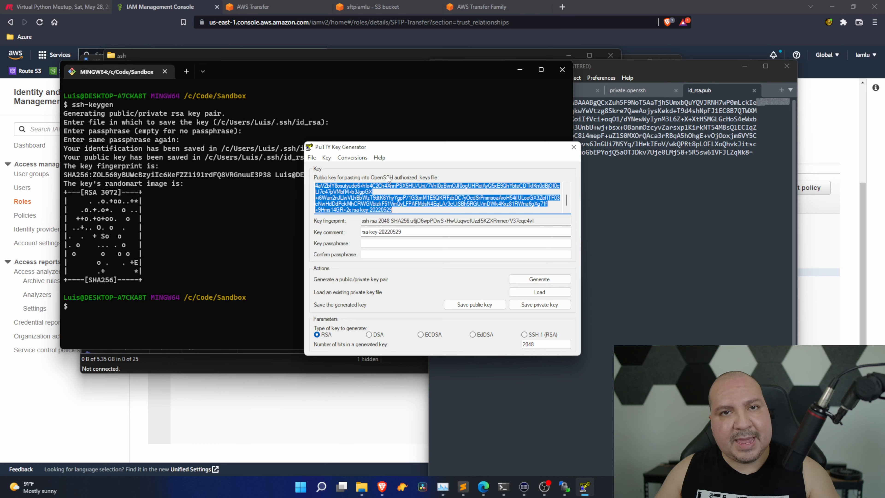
{"action": "left_click", "coordinate": [352, 157]}
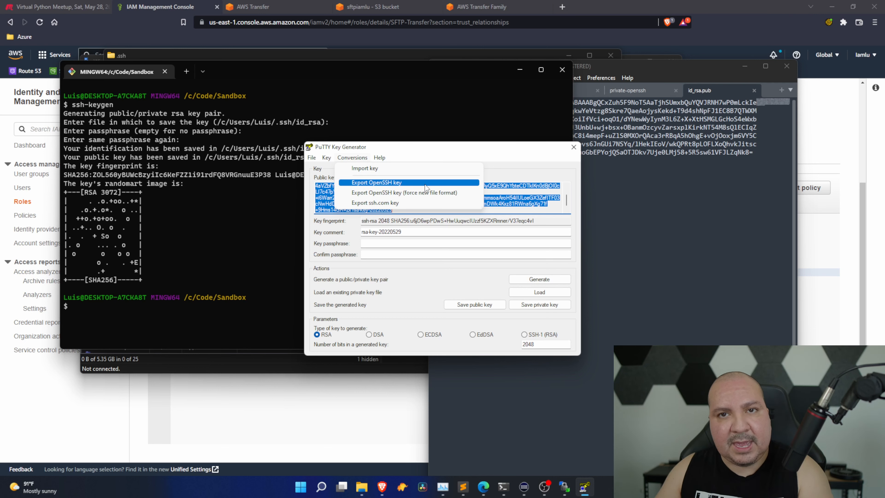
{"action": "left_click", "coordinate": [517, 151]}
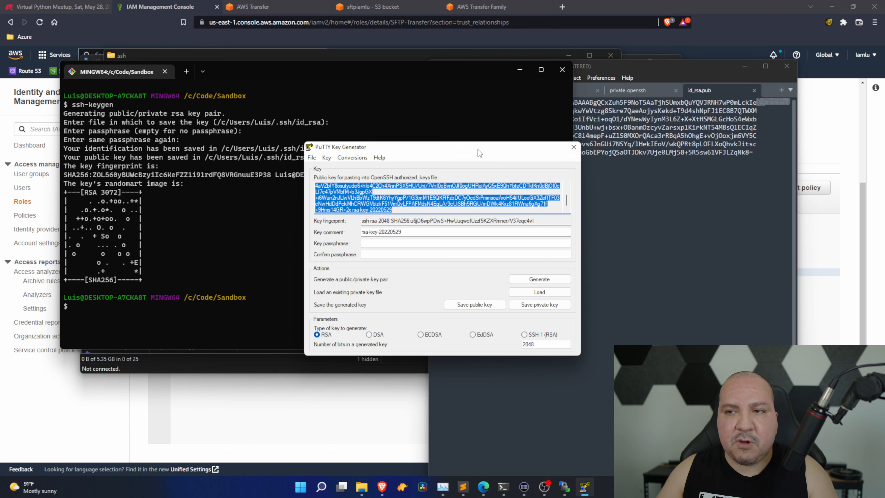
{"action": "left_click", "coordinate": [788, 222]}
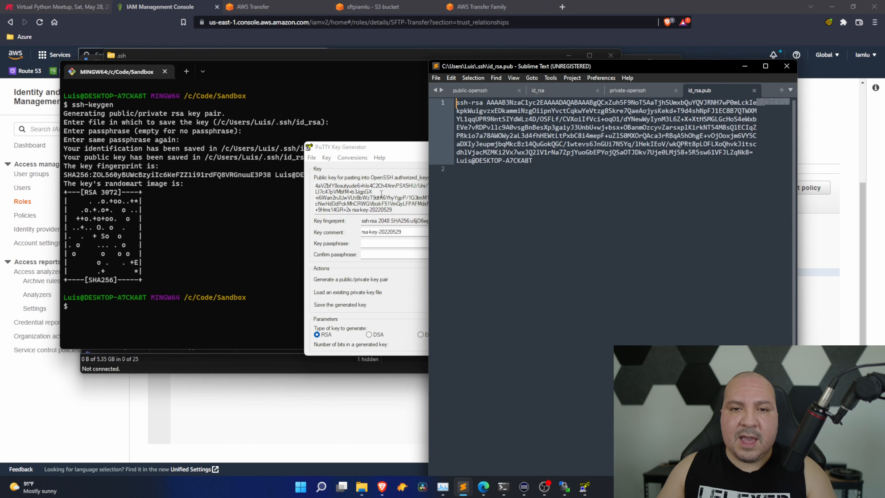
{"action": "left_click", "coordinate": [405, 144]}
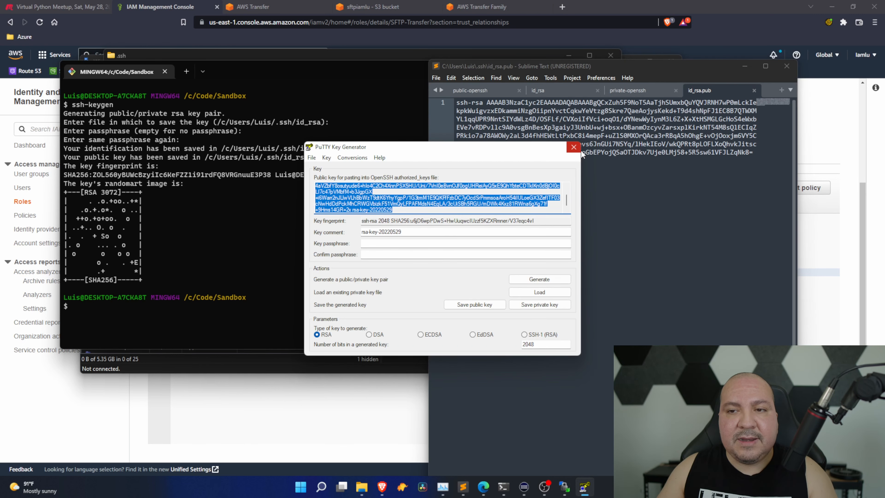
{"action": "left_click", "coordinate": [575, 148]}
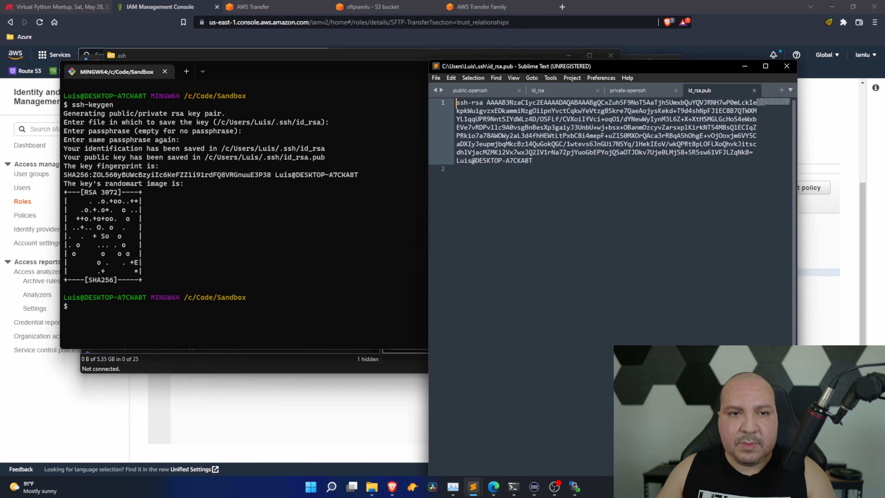
Step: Switch to the browser, show the AWS Transfer Family servers list for Oregon and stop the existing online SFTP server
{"action": "left_click", "coordinate": [275, 40]}
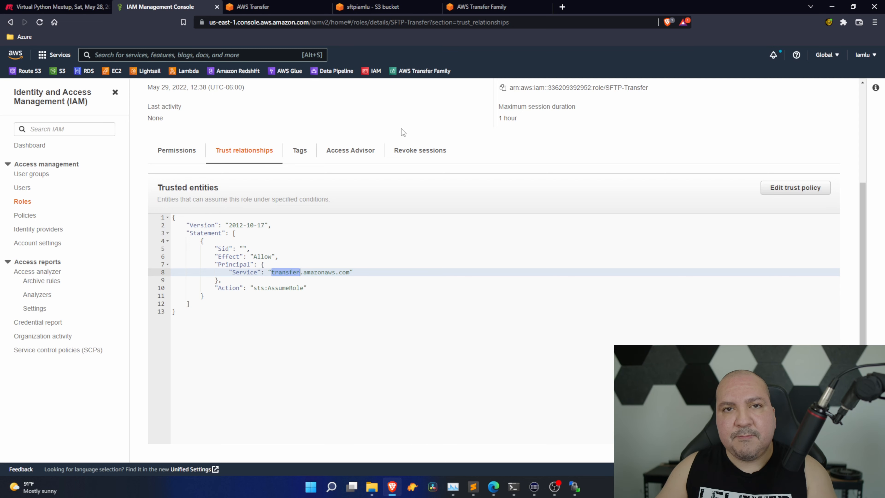
{"action": "left_click", "coordinate": [275, 11]}
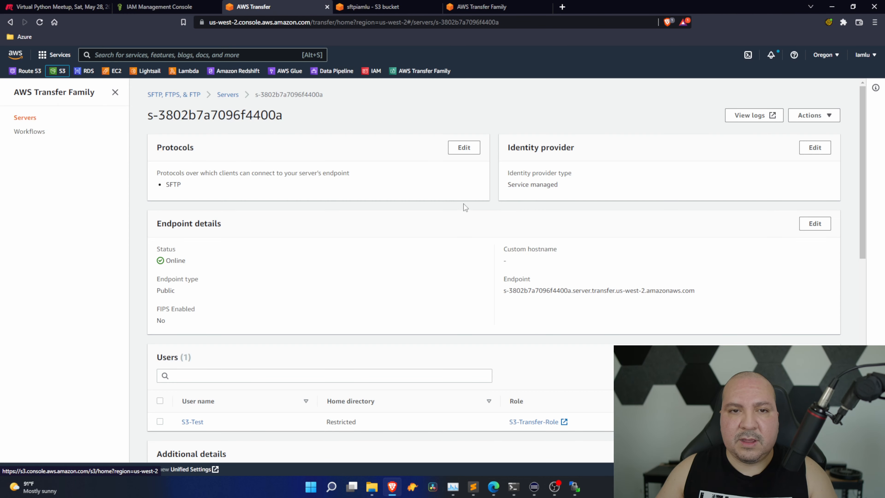
{"action": "left_click", "coordinate": [227, 94]}
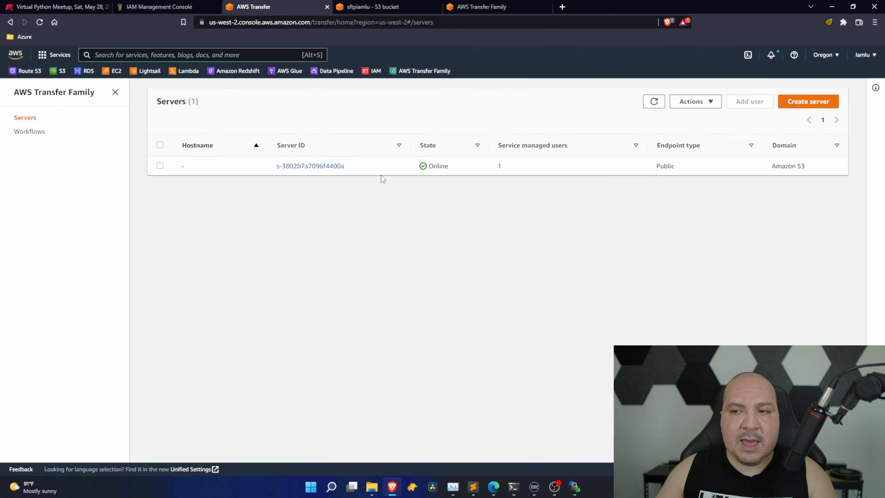
{"action": "left_click", "coordinate": [160, 165]}
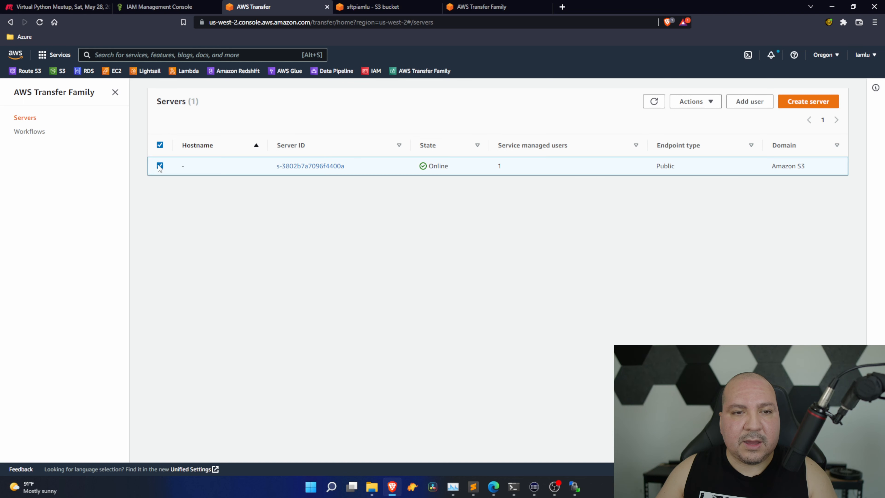
{"action": "left_click", "coordinate": [711, 102]}
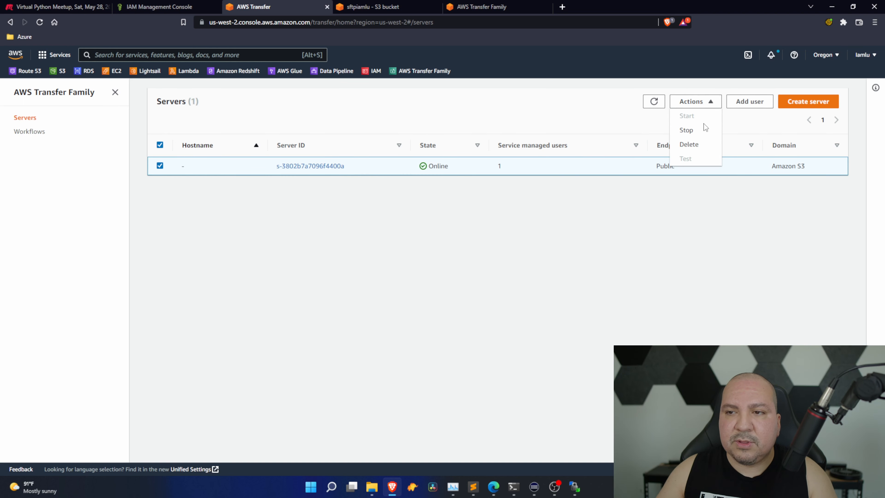
{"action": "left_click", "coordinate": [711, 133]}
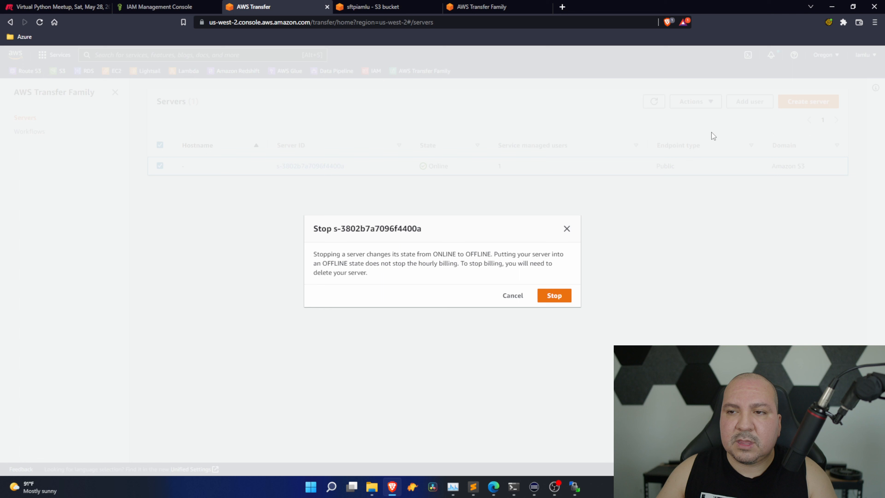
{"action": "left_click", "coordinate": [554, 296]}
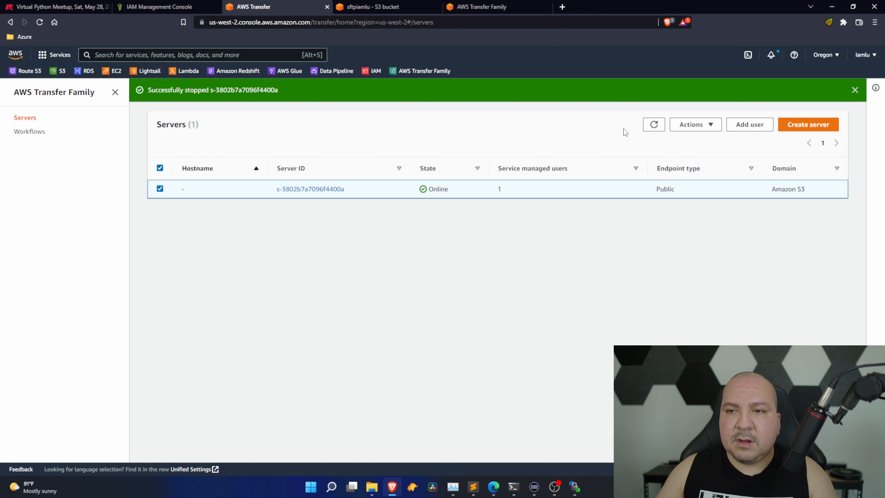
Step: Refresh the Transfer Family servers list repeatedly to check the state of the server being stopped
{"action": "left_click", "coordinate": [653, 125]}
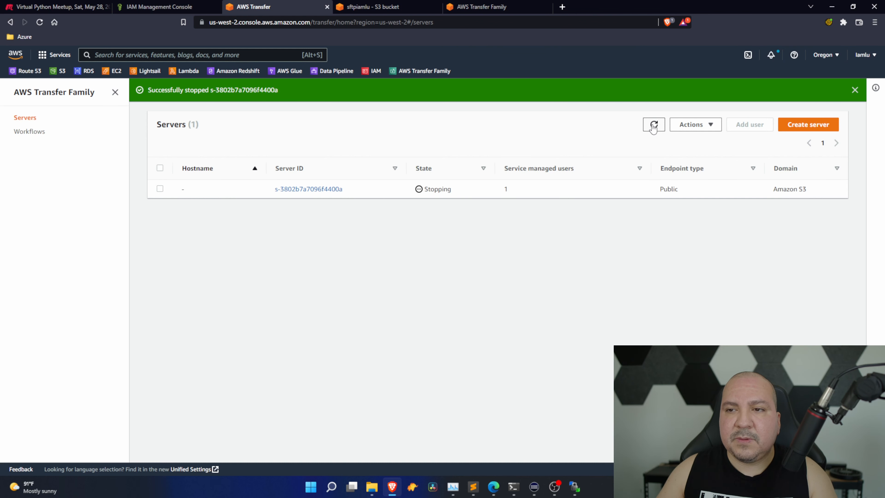
{"action": "left_click", "coordinate": [654, 126]}
{"action": "left_click", "coordinate": [653, 127]}
{"action": "left_click", "coordinate": [653, 127]}
{"action": "left_click", "coordinate": [653, 127]}
{"action": "left_click", "coordinate": [653, 127]}
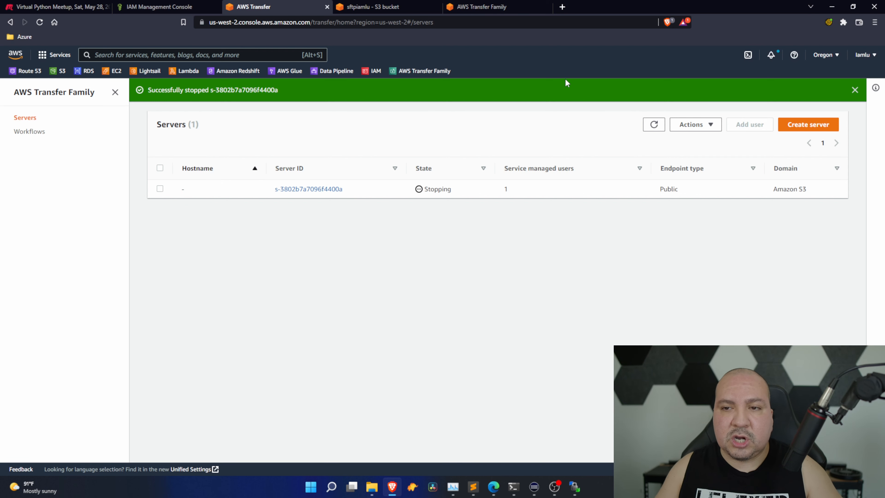
{"action": "left_click", "coordinate": [653, 125]}
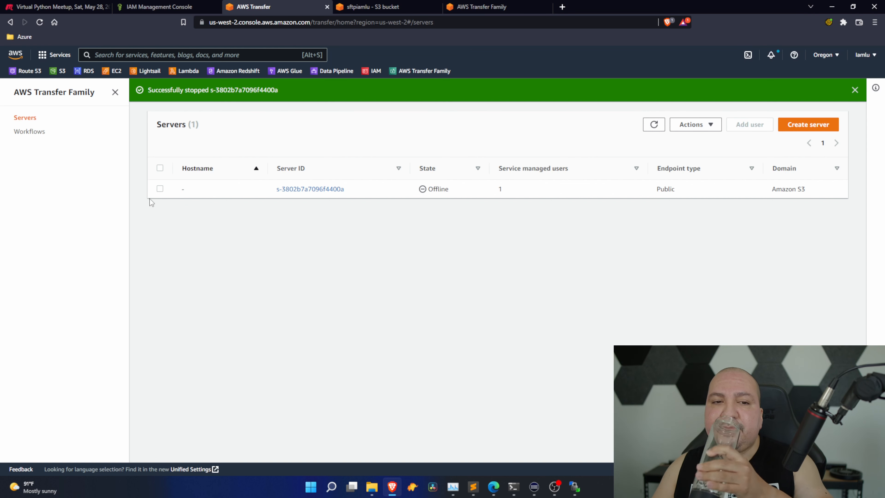
Step: Delete the stopped SFTP server from the servers list, confirming the deletion with "delete"
{"action": "left_click", "coordinate": [160, 189]}
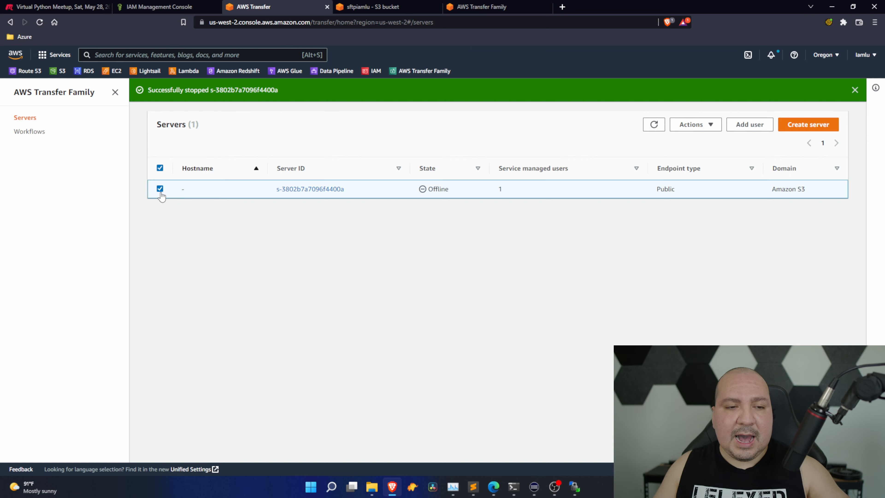
{"action": "left_click", "coordinate": [710, 128]}
{"action": "left_click", "coordinate": [689, 164]}
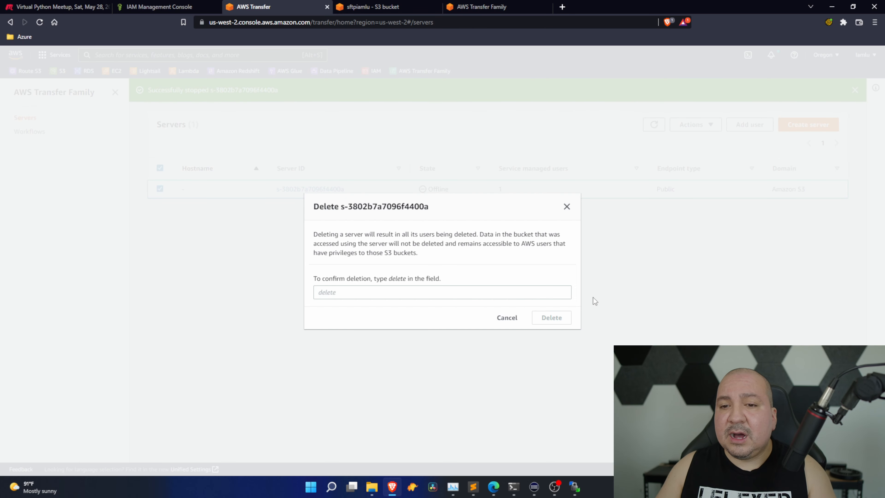
{"action": "left_click", "coordinate": [358, 293]}
{"action": "type", "text": "delete"}
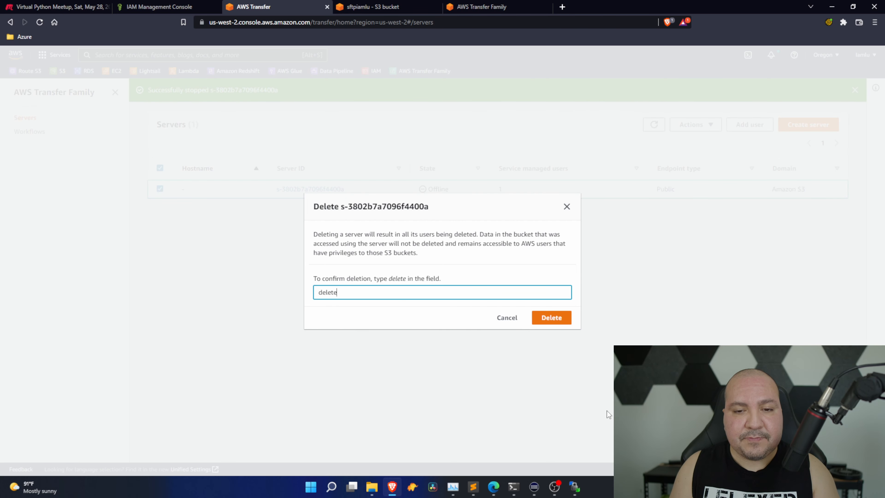
{"action": "left_click", "coordinate": [561, 318]}
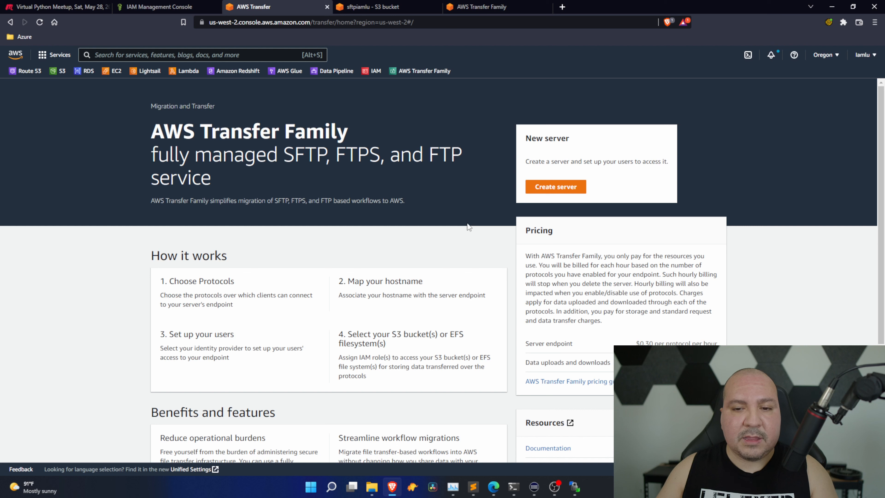
Step: Begin a new server with SFTP, service-managed identity provider, publicly accessible endpoint without custom hostname, and Amazon S3 as the domain
{"action": "left_click", "coordinate": [556, 187]}
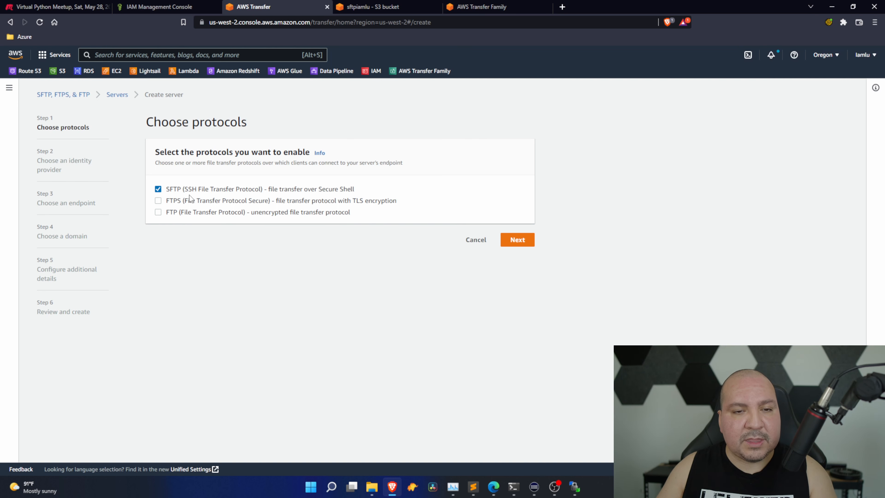
{"action": "left_click", "coordinate": [512, 240]}
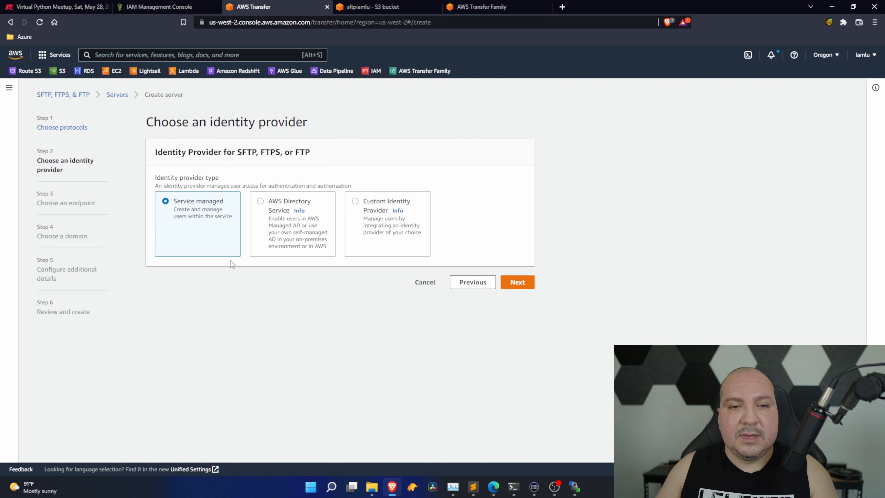
{"action": "left_click", "coordinate": [531, 289]}
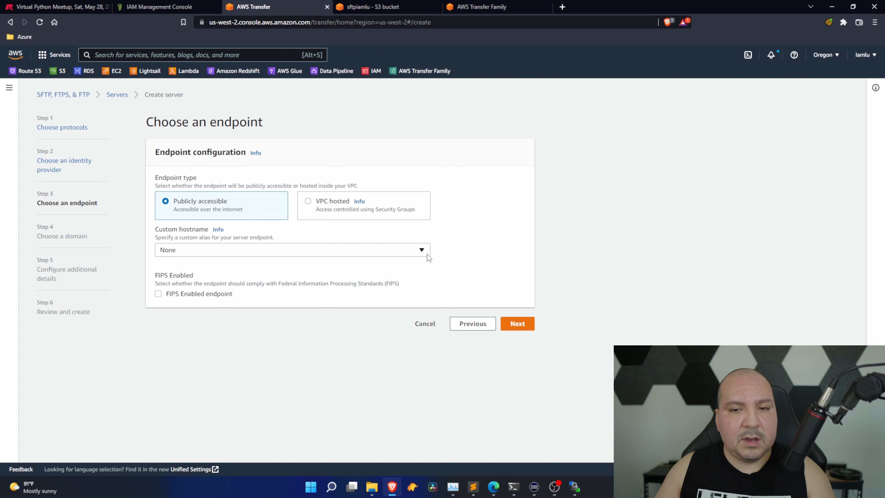
{"action": "left_click", "coordinate": [414, 254]}
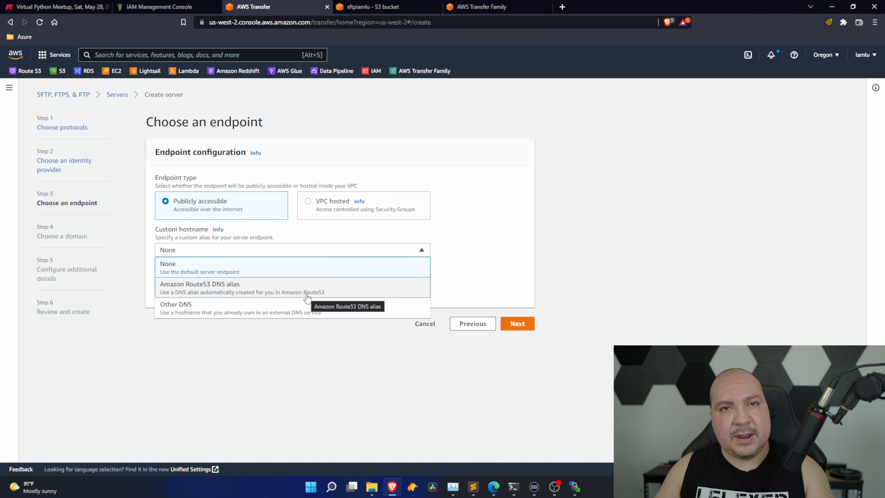
{"action": "left_click", "coordinate": [475, 234]}
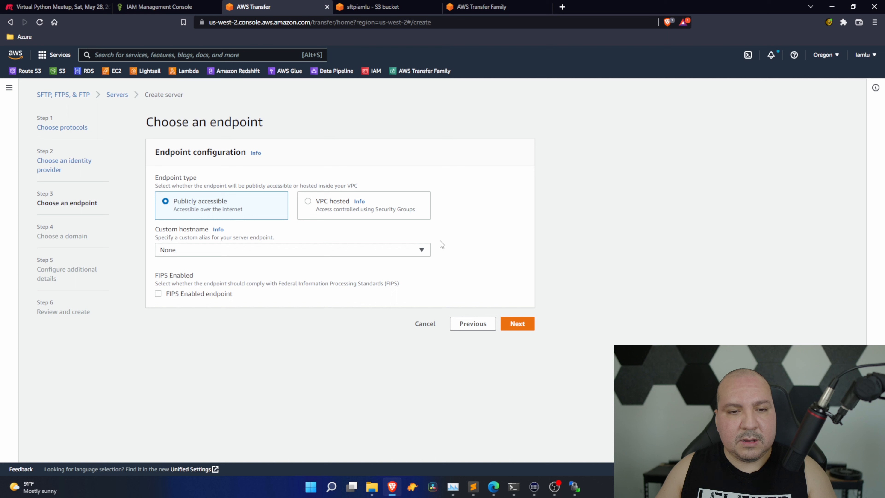
{"action": "left_click", "coordinate": [517, 324]}
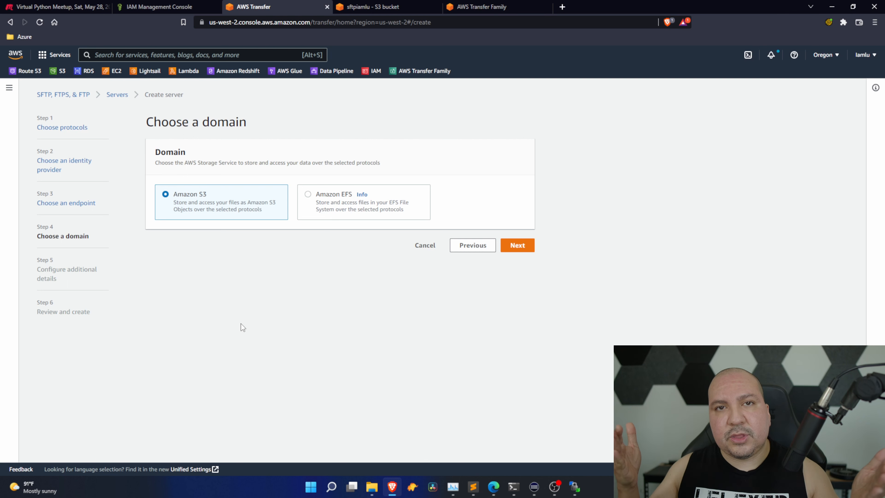
{"action": "left_click", "coordinate": [517, 245]}
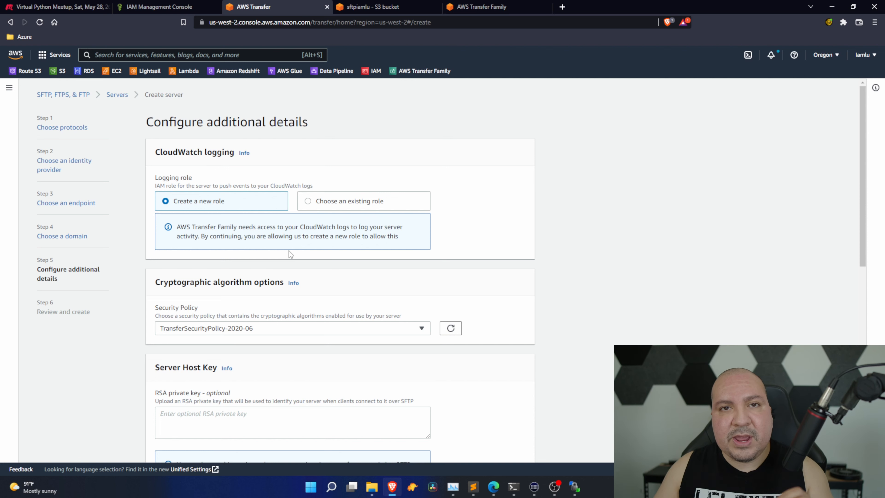
Step: Assign the existing SFTP-Transfer role for CloudWatch logging, refreshing the role list, and look over the available security policies
{"action": "left_click", "coordinate": [309, 202]}
{"action": "left_click", "coordinate": [417, 242]}
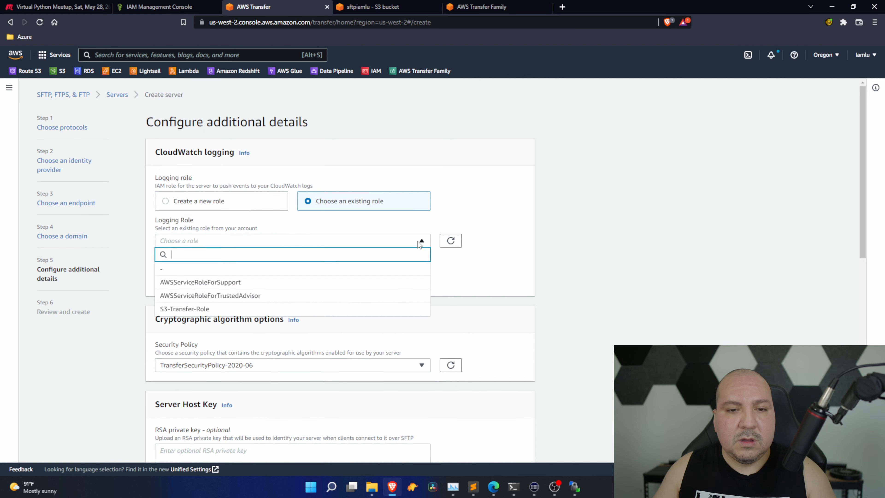
{"action": "left_click", "coordinate": [450, 240]}
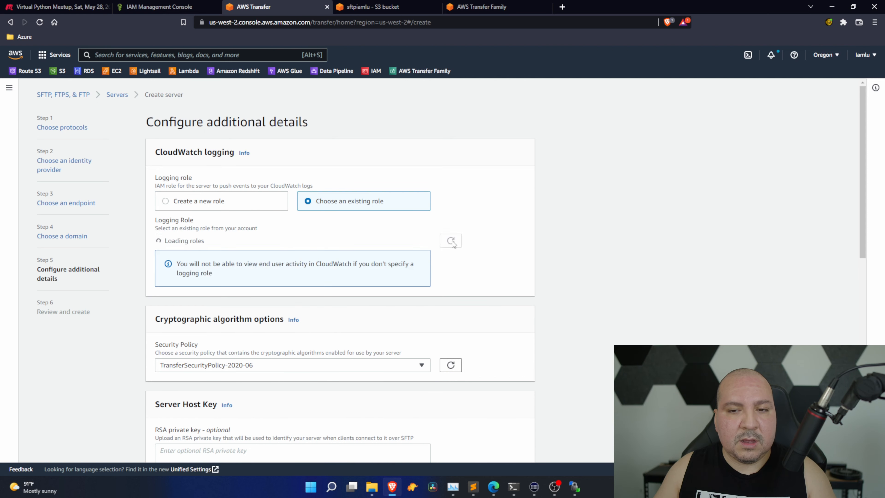
{"action": "left_click", "coordinate": [426, 242]}
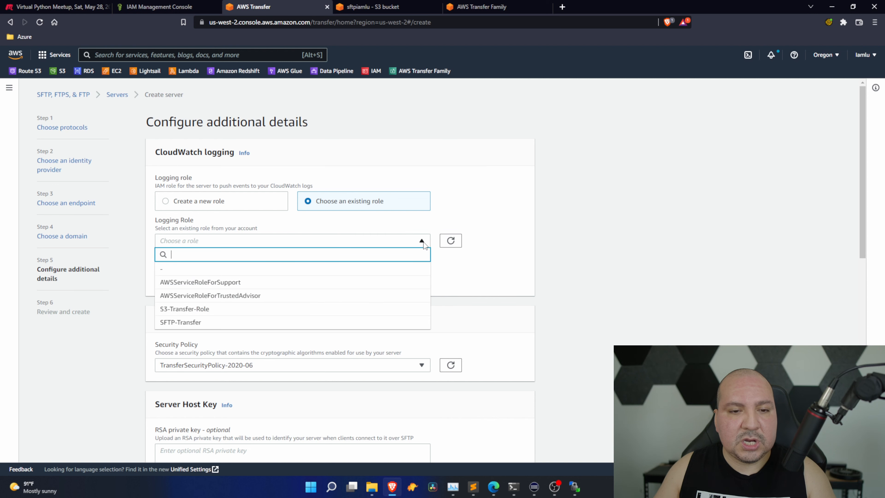
{"action": "left_click", "coordinate": [258, 322]}
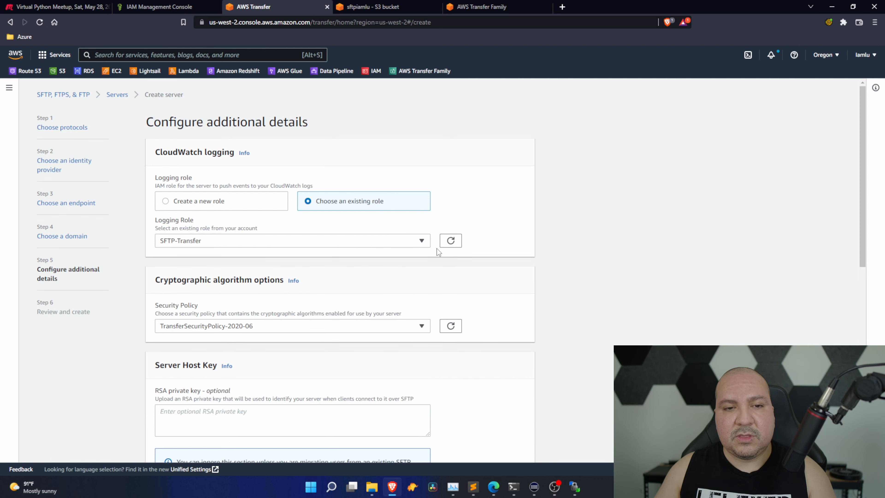
{"action": "scroll", "coordinate": [527, 242], "scroll_direction": "down", "scroll_amount": 3}
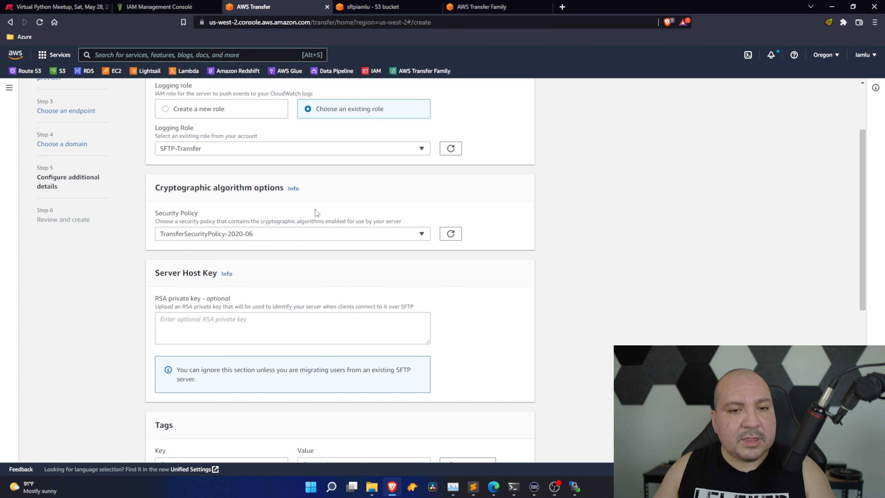
{"action": "left_click", "coordinate": [424, 237]}
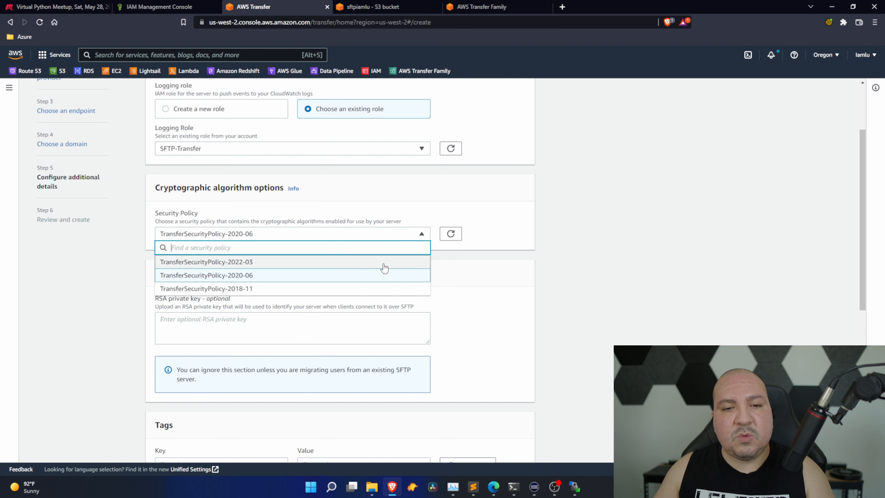
{"action": "left_click", "coordinate": [530, 220]}
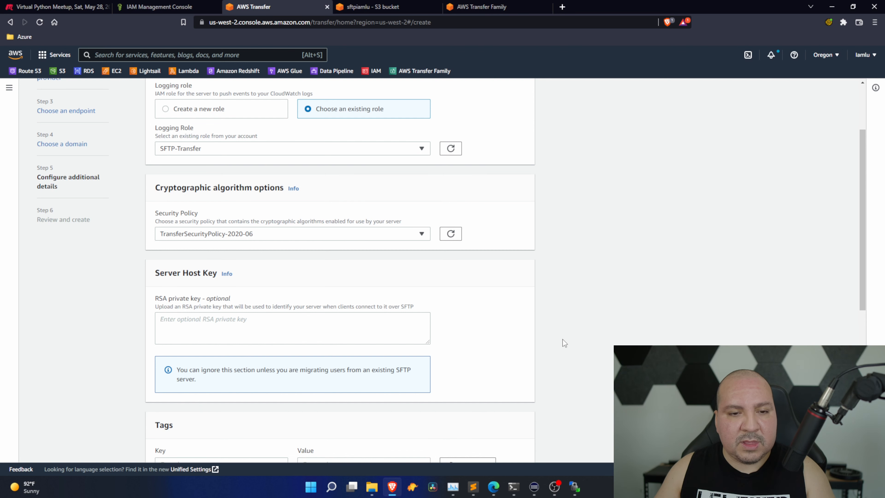
Step: Tag the new server with key server-type and value production, and add an empty second tag row
{"action": "scroll", "coordinate": [562, 339], "scroll_direction": "down", "scroll_amount": 3}
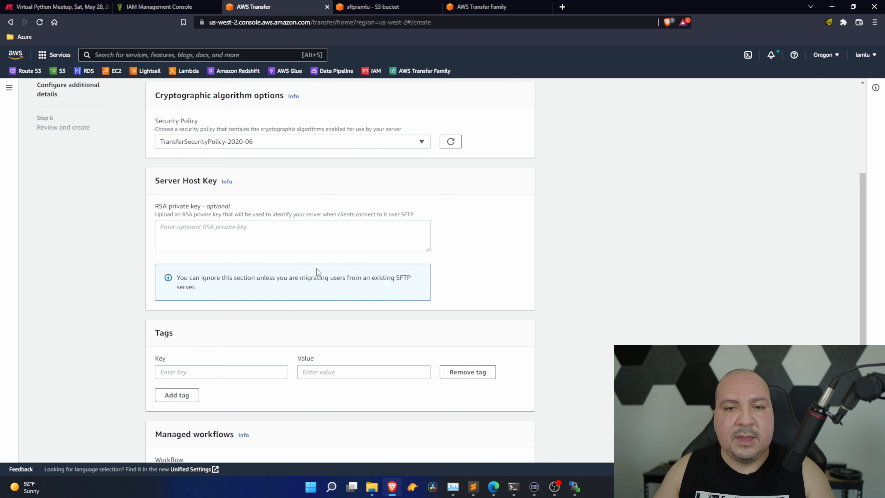
{"action": "scroll", "coordinate": [245, 242], "scroll_direction": "down", "scroll_amount": 4}
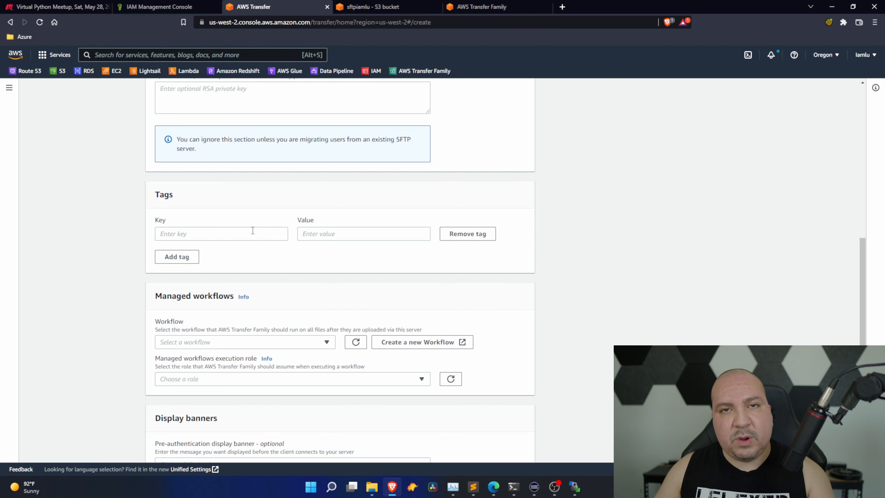
{"action": "left_click", "coordinate": [252, 233]}
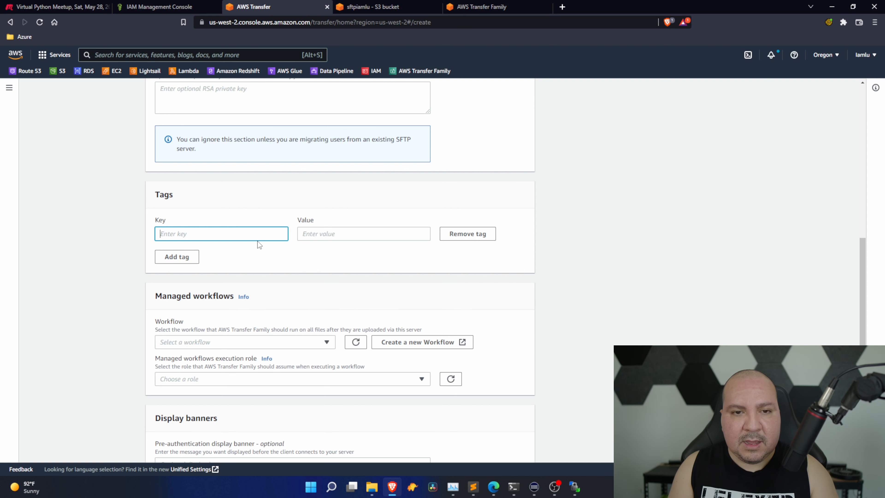
{"action": "type", "text": "server-ty"}
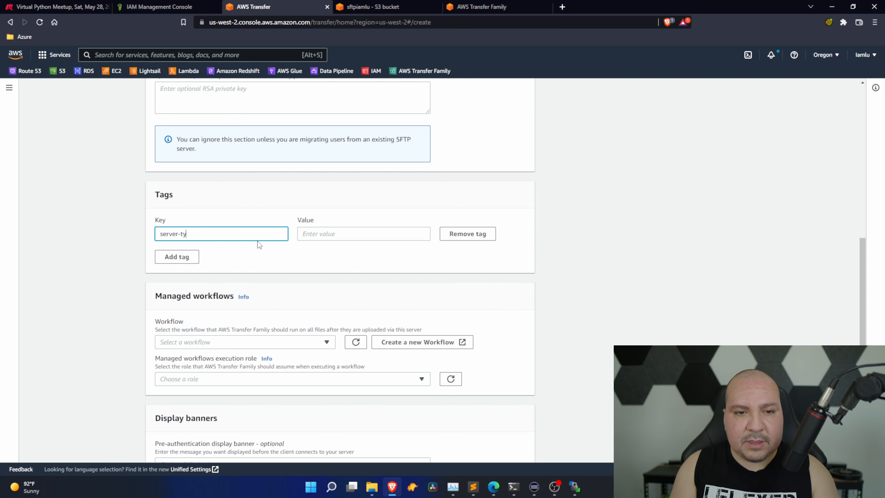
{"action": "type", "text": "pe"}
{"action": "key", "text": "Tab"}
{"action": "type", "text": "proud"}
{"action": "key", "text": "BackSpace"}
{"action": "key", "text": "BackSpace"}
{"action": "type", "text": "duction"}
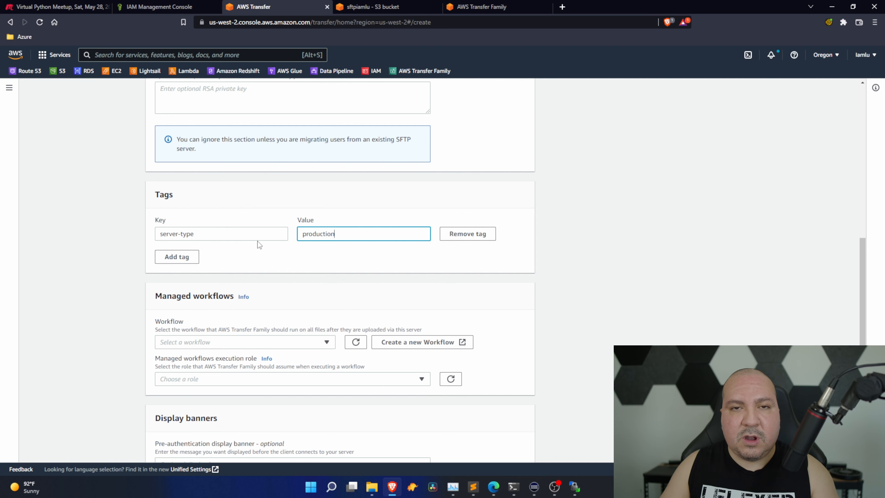
{"action": "left_click", "coordinate": [164, 259]}
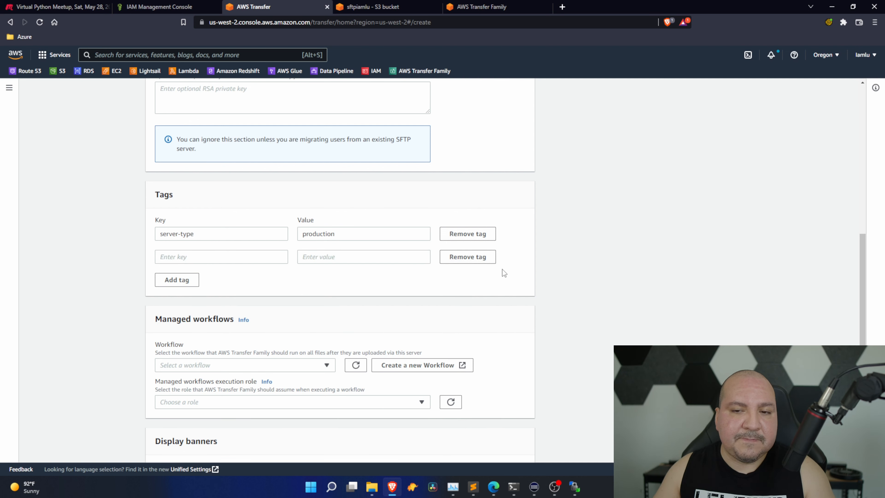
Step: Leave the workflow and banner settings empty, review the server configuration and create the server
{"action": "scroll", "coordinate": [567, 260], "scroll_direction": "down", "scroll_amount": 3}
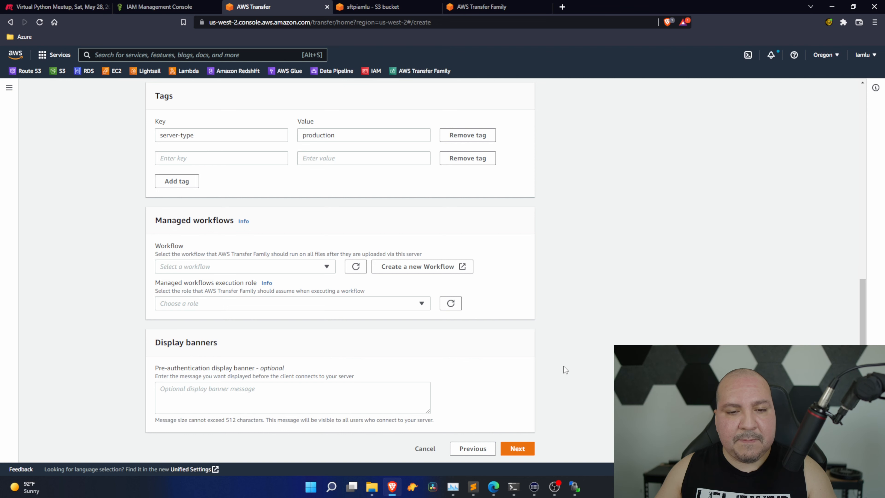
{"action": "left_click", "coordinate": [519, 449]}
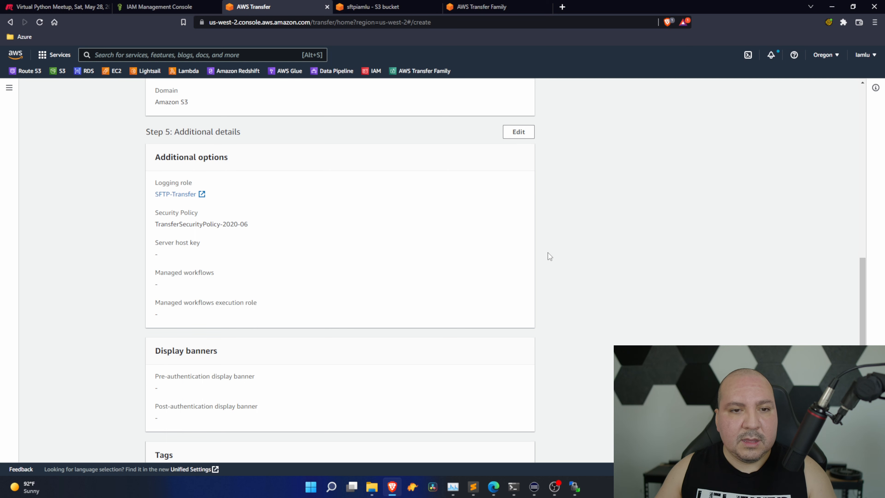
{"action": "scroll", "coordinate": [547, 253], "scroll_direction": "down", "scroll_amount": 3}
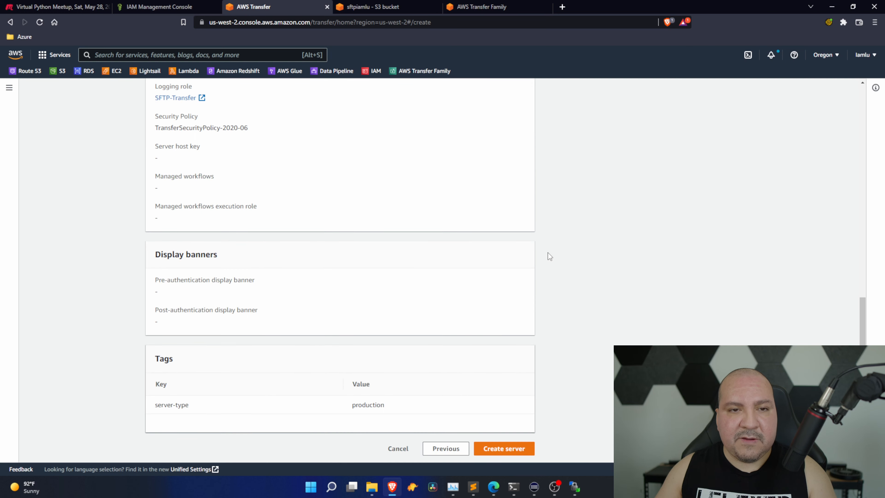
{"action": "left_click", "coordinate": [533, 449]}
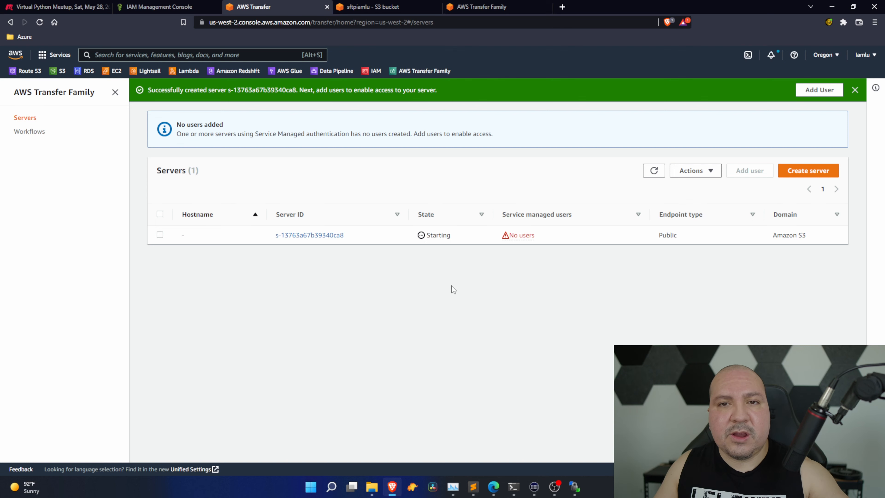
Step: Switch to the sftpiamlu S3 bucket and create a folder named apple with server-side encryption disabled
{"action": "left_click", "coordinate": [373, 7]}
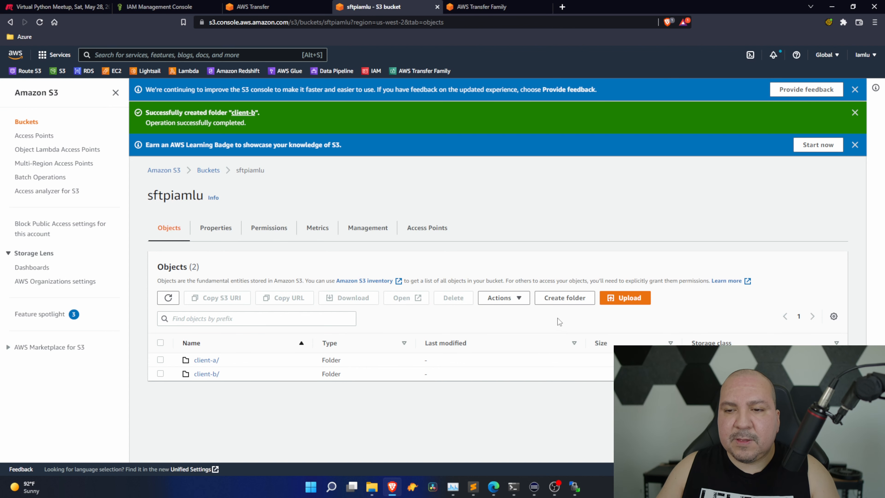
{"action": "left_click", "coordinate": [566, 302]}
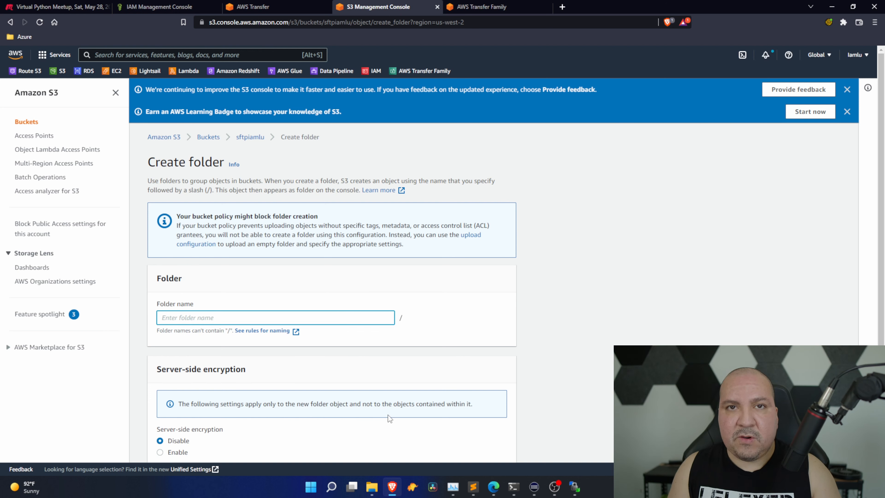
{"action": "type", "text": "apple"}
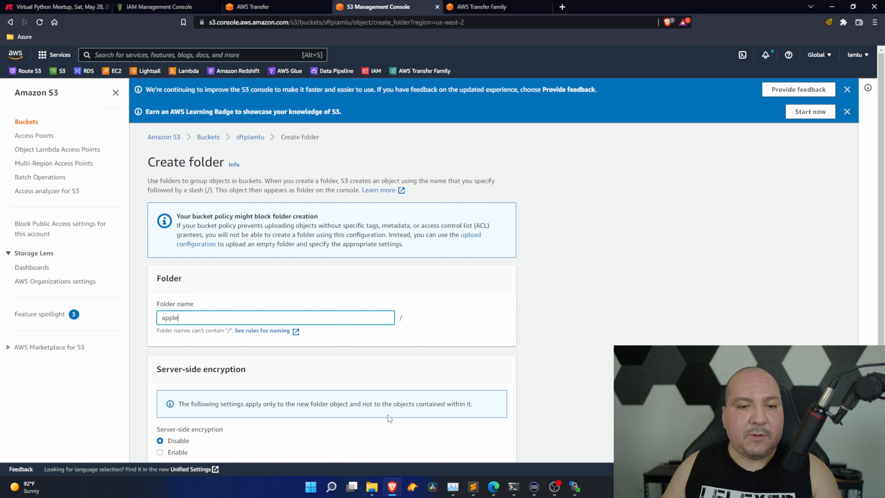
{"action": "left_click", "coordinate": [420, 387]}
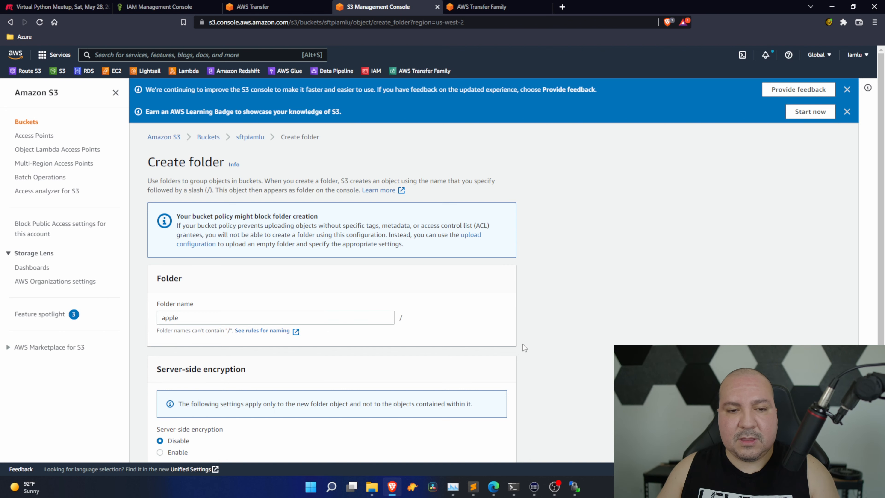
{"action": "scroll", "coordinate": [522, 343], "scroll_direction": "down", "scroll_amount": 1}
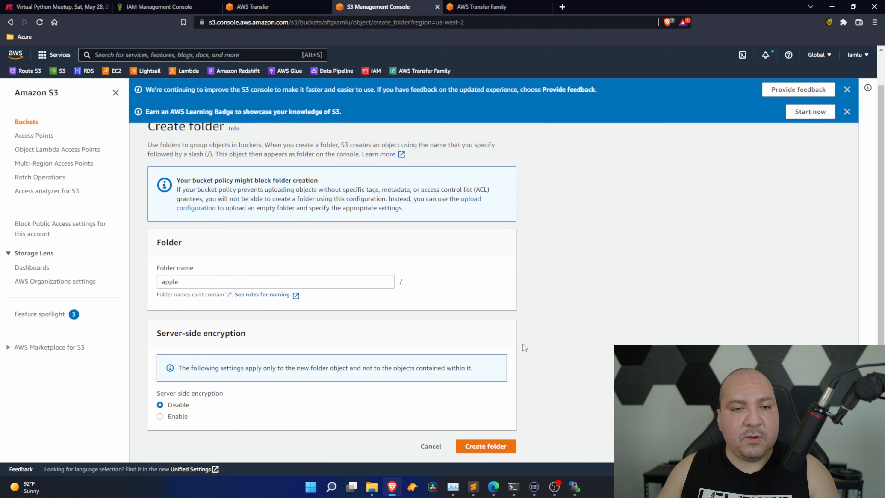
{"action": "left_click", "coordinate": [486, 446]}
Step: Create another folder named google in the same bucket, leaving server-side encryption disabled
{"action": "left_click", "coordinate": [564, 302]}
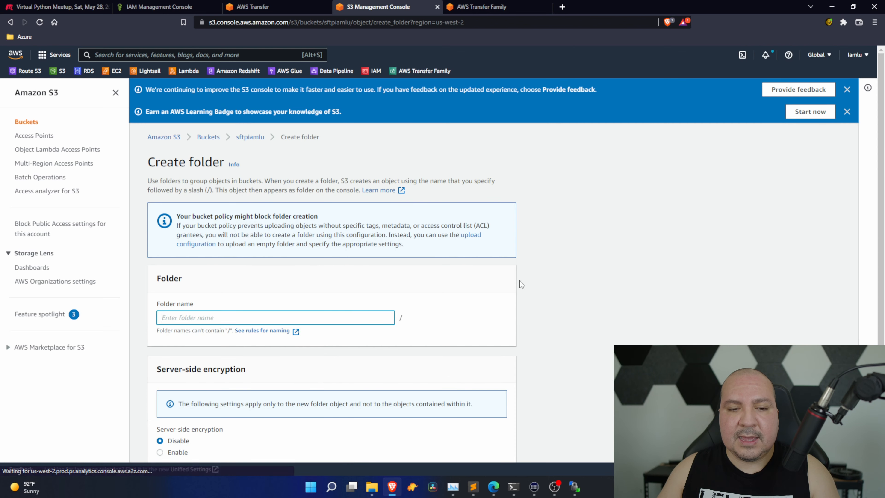
{"action": "type", "text": "google"}
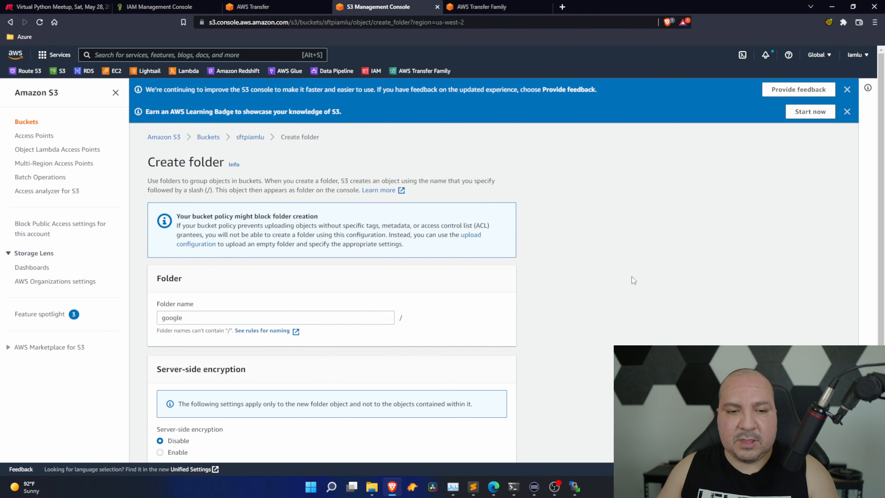
{"action": "scroll", "coordinate": [632, 277], "scroll_direction": "down", "scroll_amount": 1}
{"action": "left_click", "coordinate": [485, 446]}
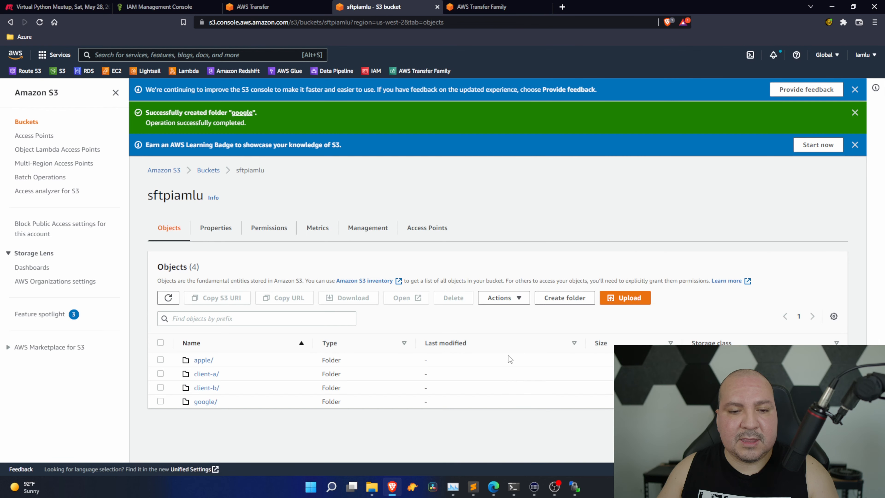
Step: Permanently delete the client-a and client-b folders from the bucket and return to its object list
{"action": "left_click", "coordinate": [161, 374]}
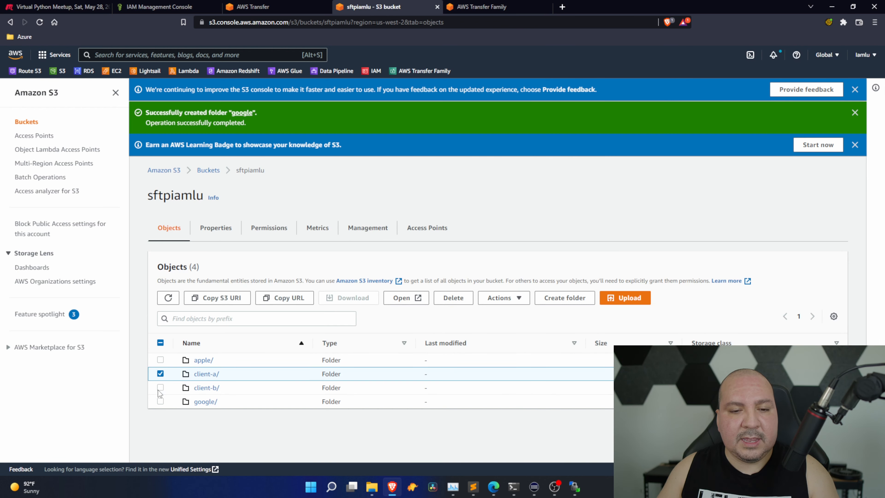
{"action": "left_click", "coordinate": [160, 387]}
{"action": "left_click", "coordinate": [453, 303]}
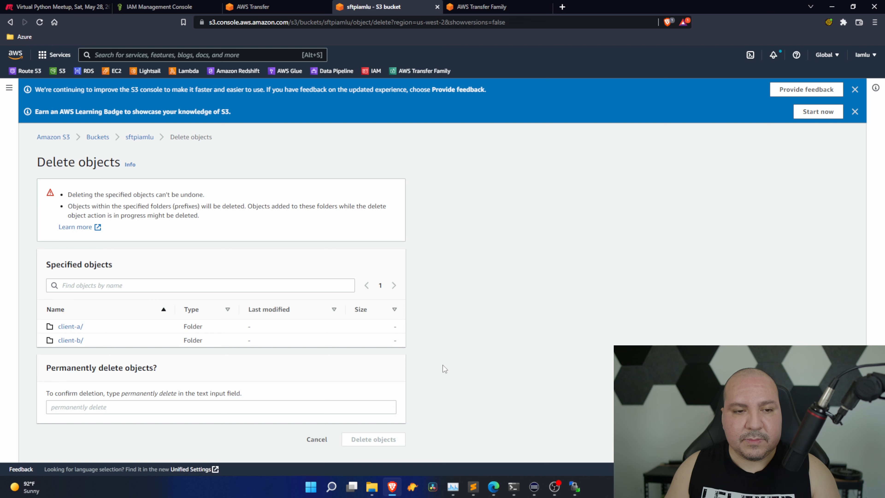
{"action": "left_click", "coordinate": [124, 407]}
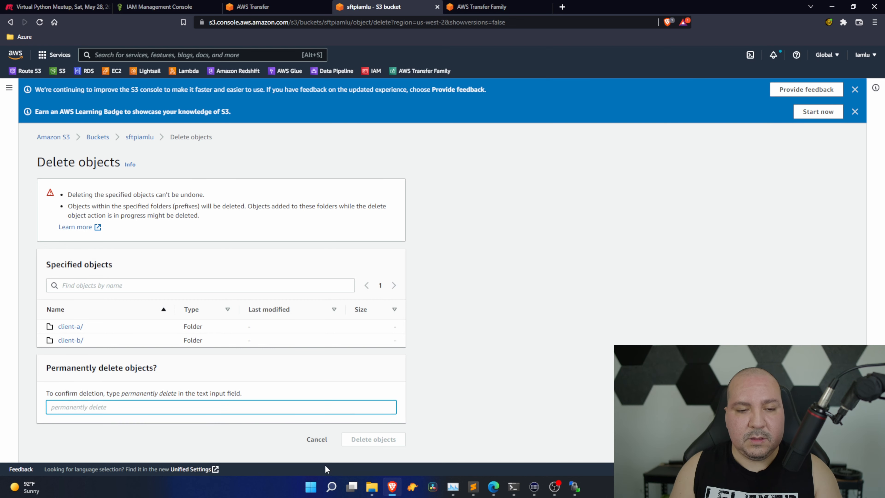
{"action": "type", "text": "permanently "}
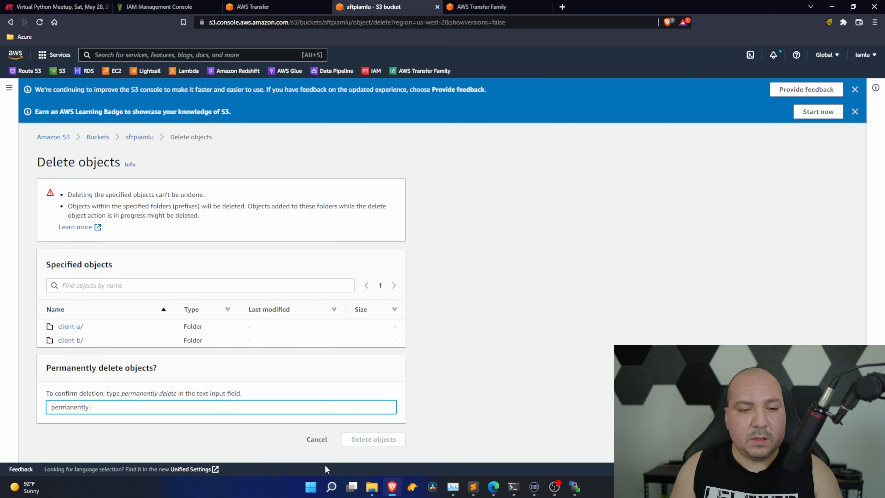
{"action": "type", "text": "delete"}
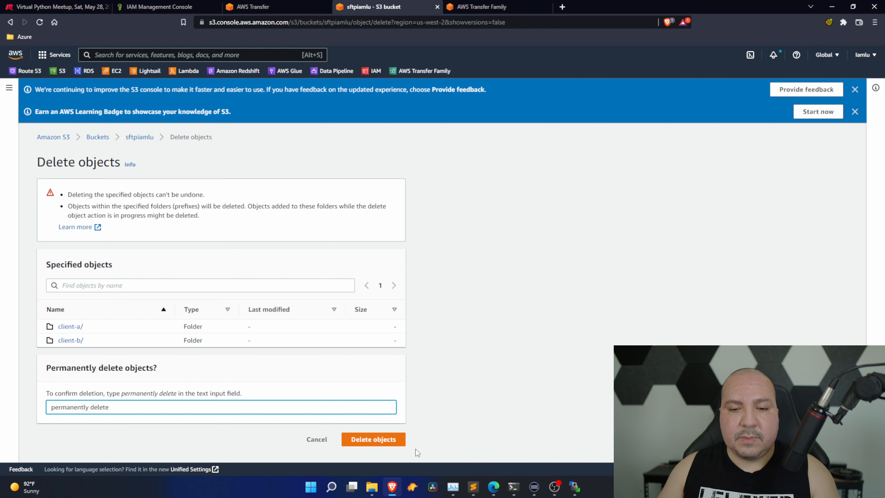
{"action": "left_click", "coordinate": [398, 438]}
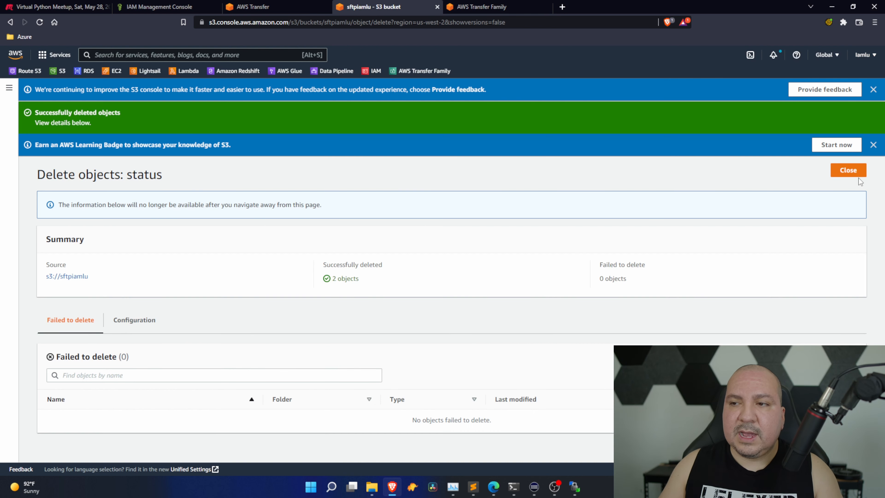
{"action": "left_click", "coordinate": [851, 173]}
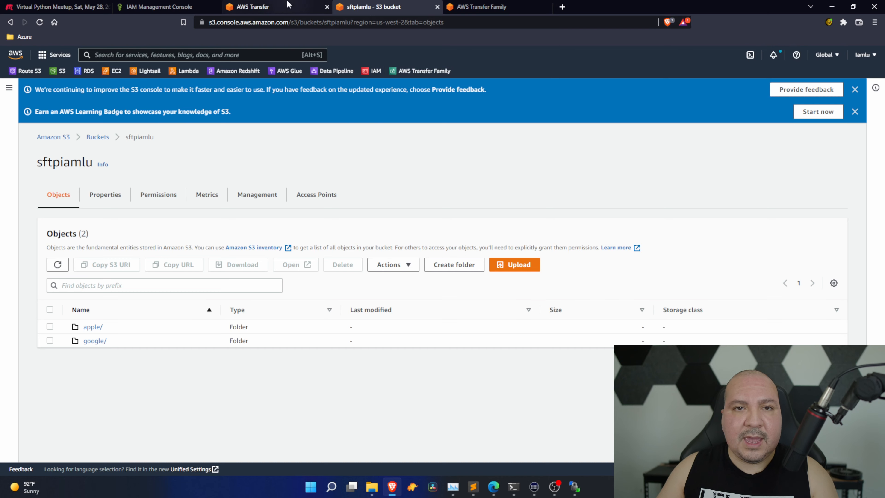
Step: Return to the AWS Transfer Family servers and refresh the list repeatedly to check the new server's startup state
{"action": "left_click", "coordinate": [265, 7]}
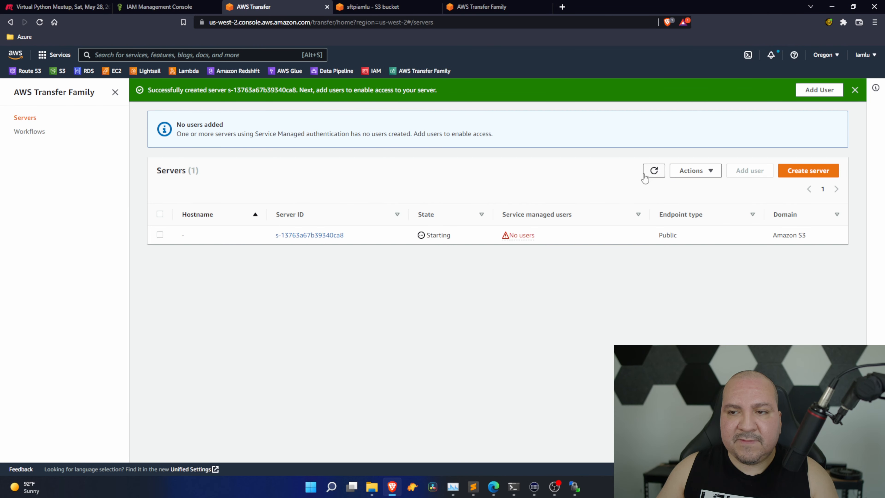
{"action": "left_click", "coordinate": [653, 171]}
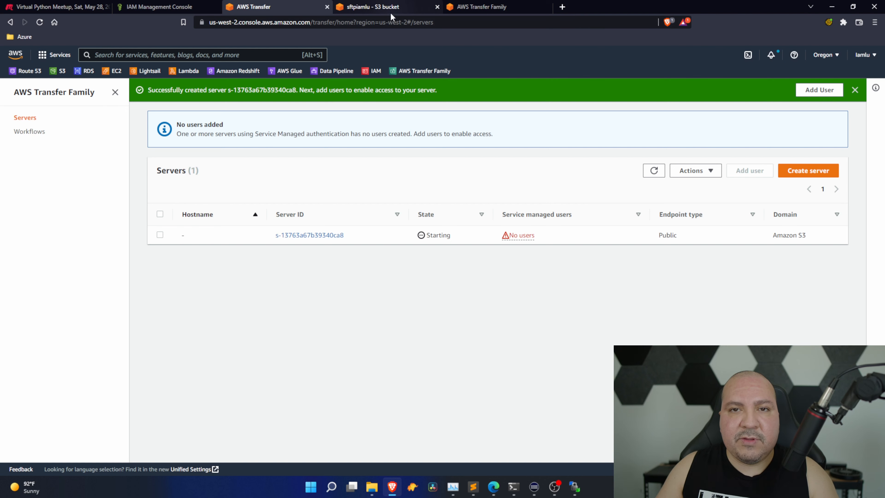
{"action": "left_click", "coordinate": [404, 9]}
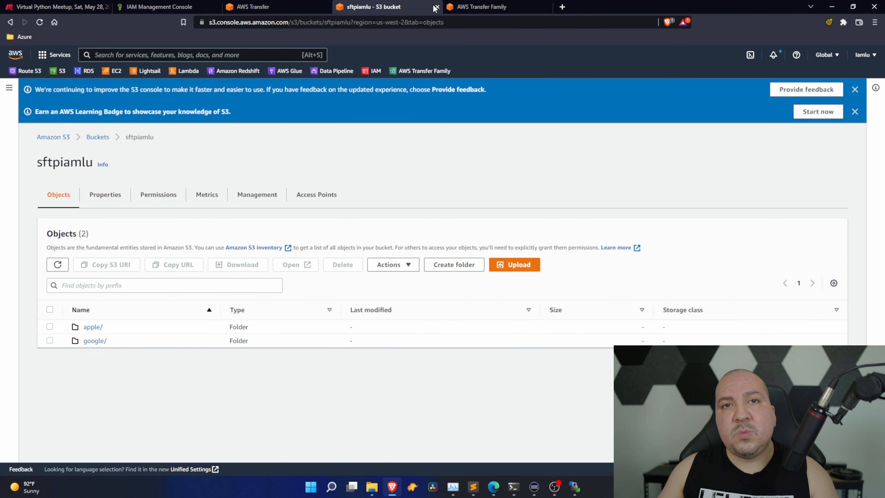
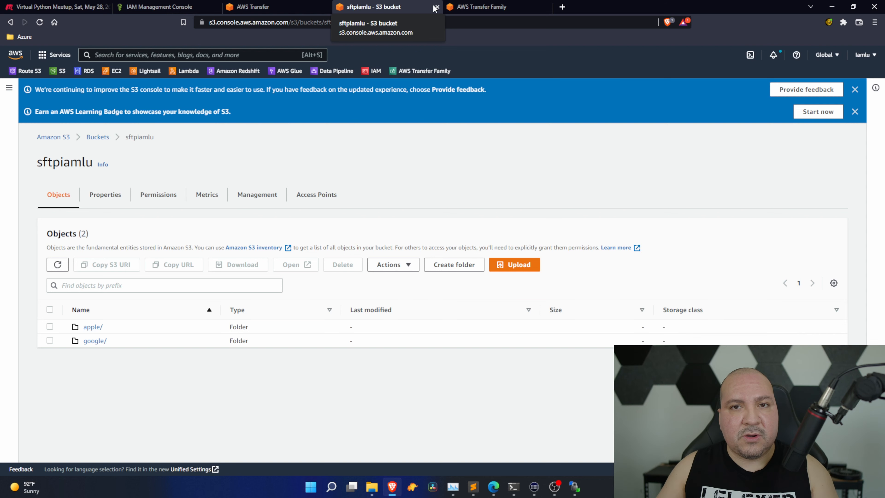
{"action": "left_click", "coordinate": [294, 10]}
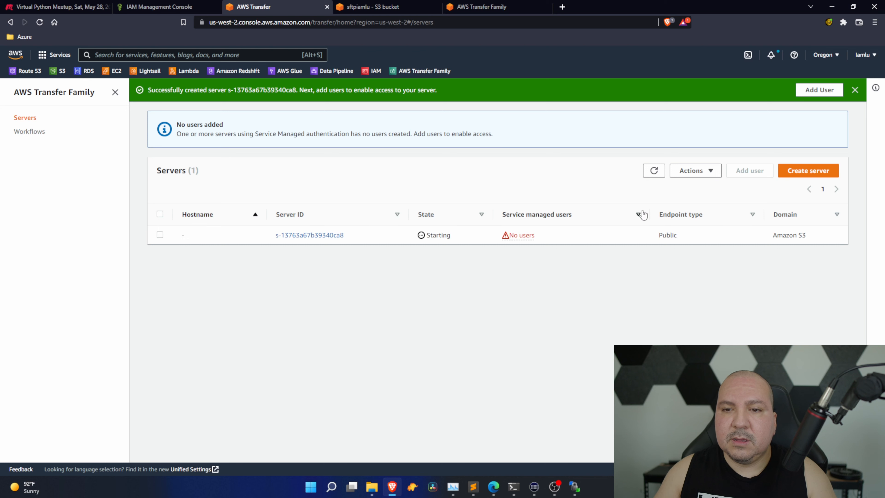
{"action": "left_click", "coordinate": [651, 173]}
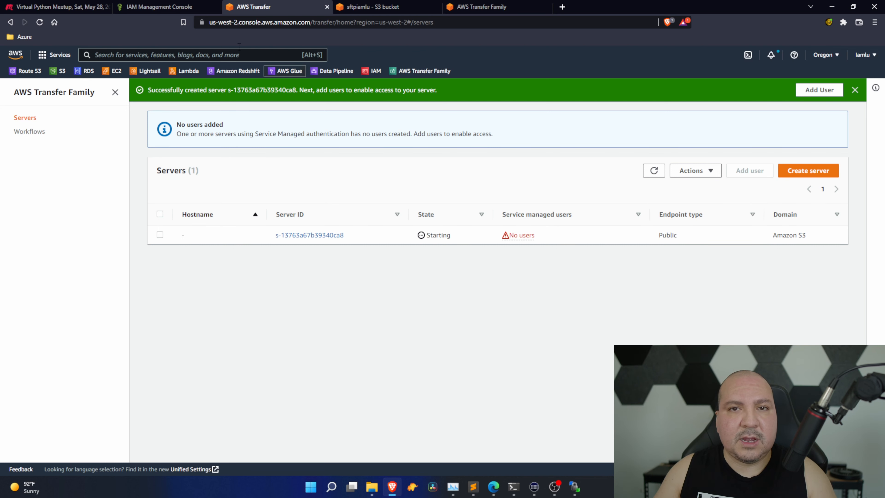
{"action": "left_click", "coordinate": [393, 7]}
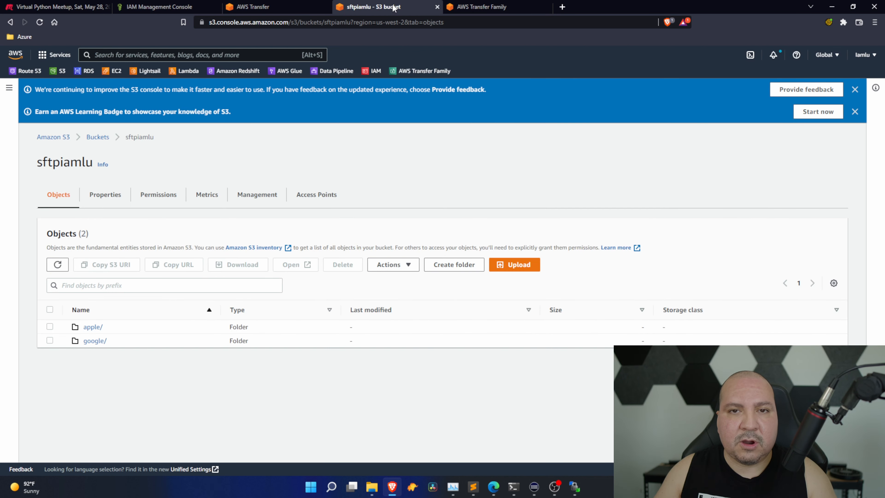
{"action": "left_click", "coordinate": [268, 4]}
{"action": "left_click", "coordinate": [653, 171]}
{"action": "left_click", "coordinate": [653, 172]}
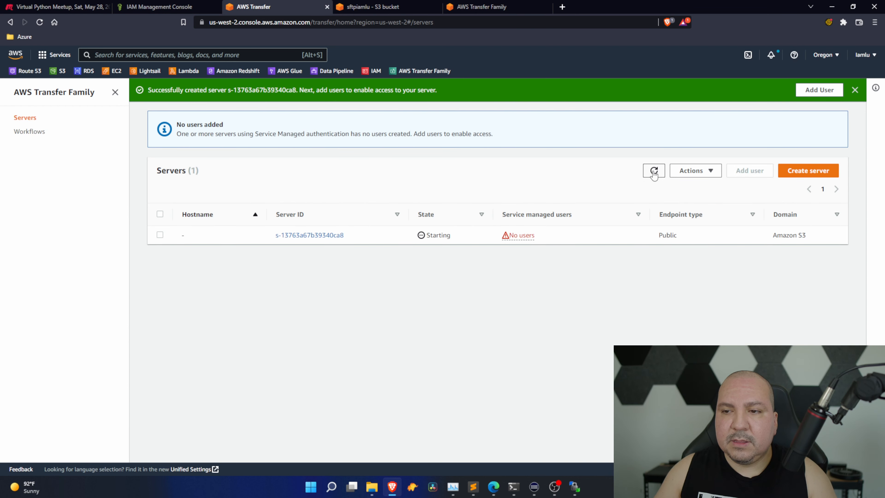
{"action": "left_click", "coordinate": [400, 8]}
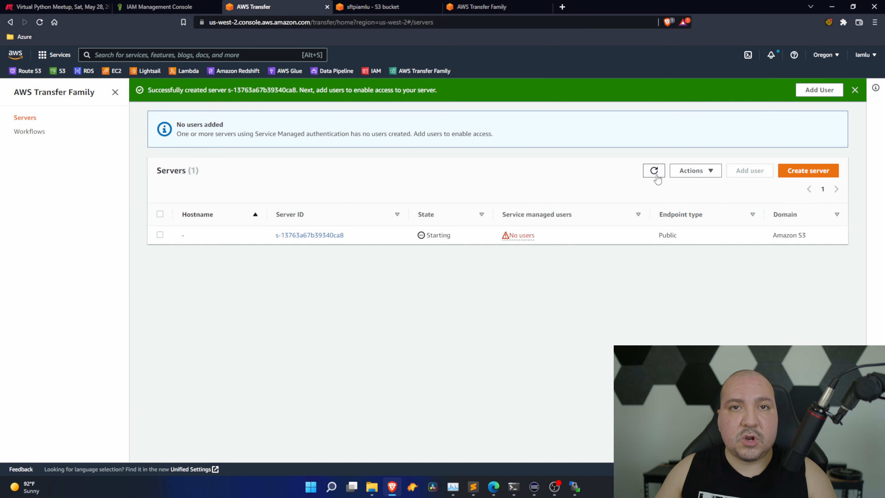
{"action": "left_click", "coordinate": [656, 177]}
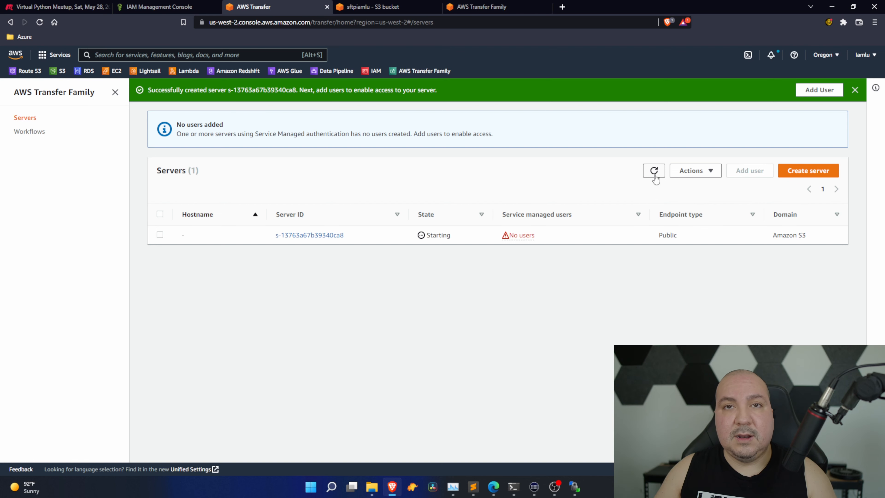
{"action": "left_click", "coordinate": [654, 171]}
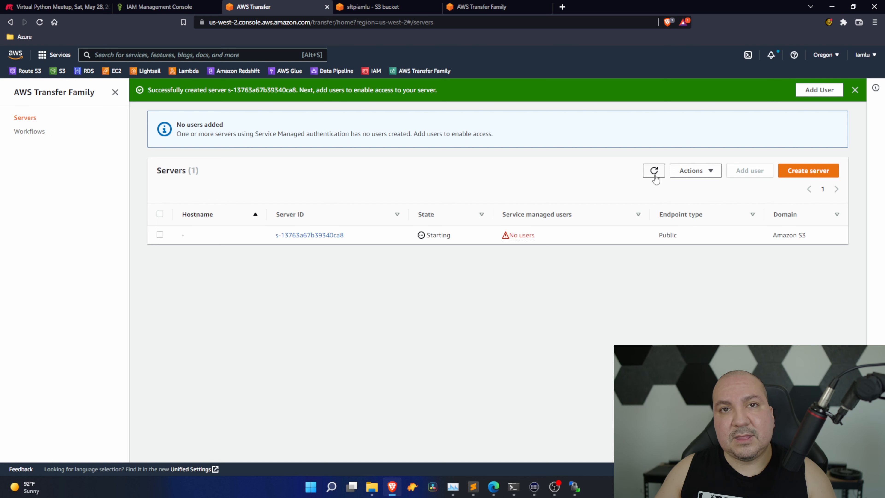
{"action": "left_click", "coordinate": [654, 171]}
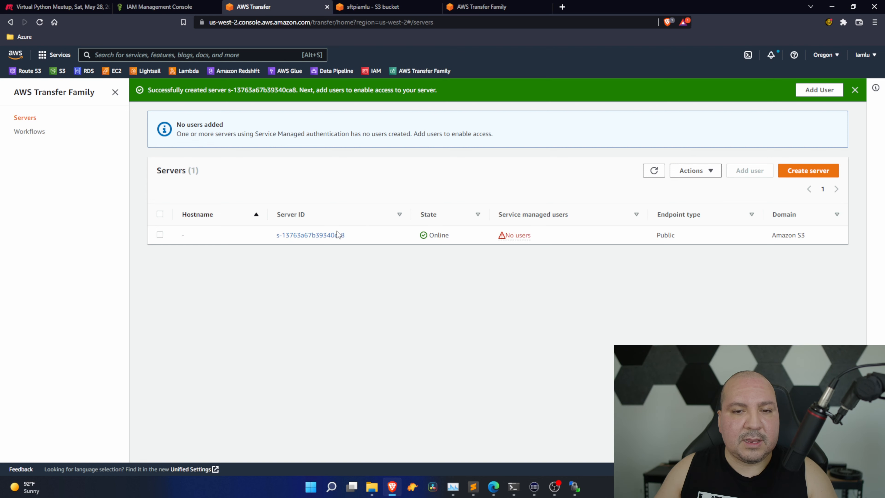
Step: Open the new server's details and examine its protocol, custom hostname, endpoint address, users and additional details
{"action": "left_click", "coordinate": [323, 237]}
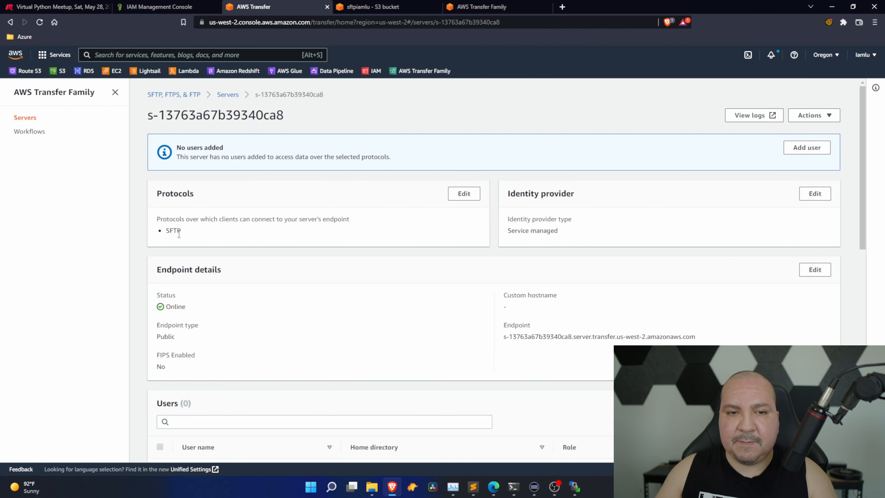
{"action": "scroll", "coordinate": [525, 252], "scroll_direction": "down", "scroll_amount": 3}
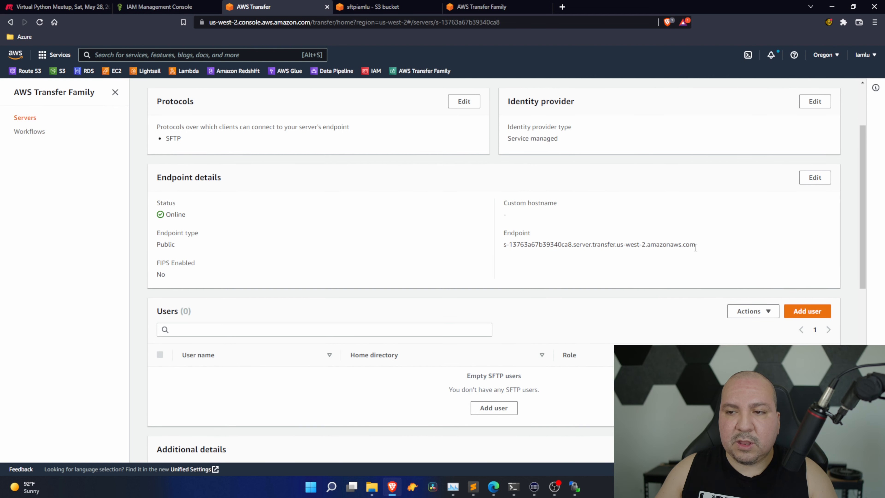
{"action": "left_click_drag", "start_coordinate": [697, 246], "coordinate": [500, 252]}
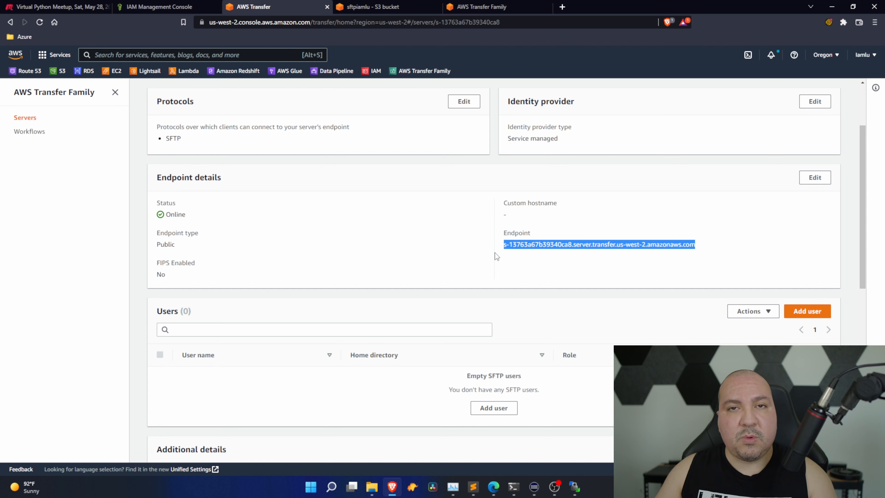
{"action": "left_click_drag", "start_coordinate": [515, 215], "coordinate": [509, 215]}
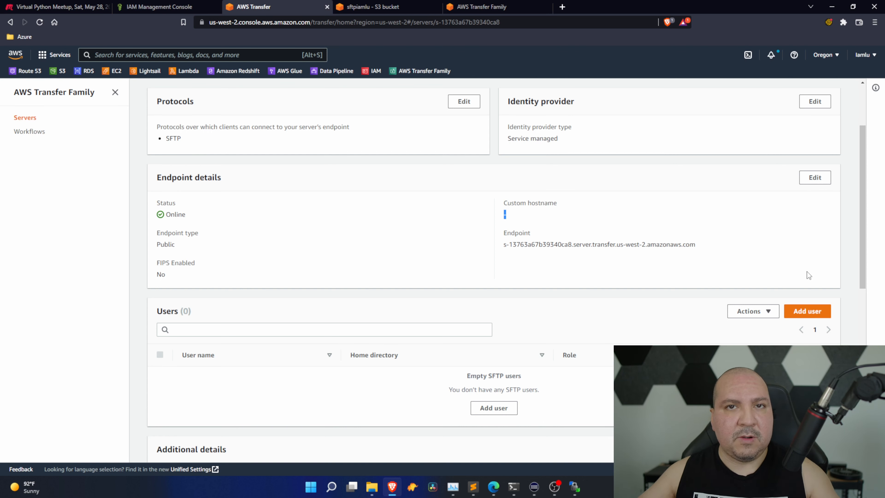
{"action": "left_click_drag", "start_coordinate": [696, 245], "coordinate": [566, 249]}
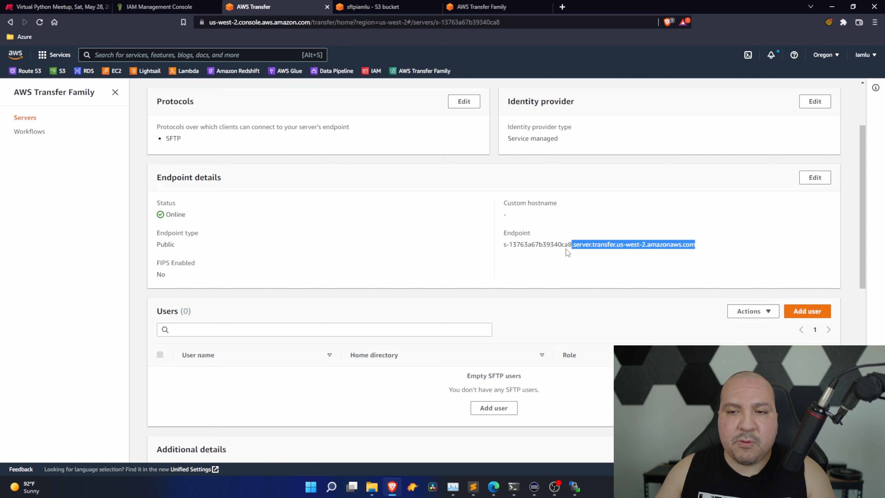
{"action": "left_click_drag", "start_coordinate": [507, 250], "coordinate": [503, 248]}
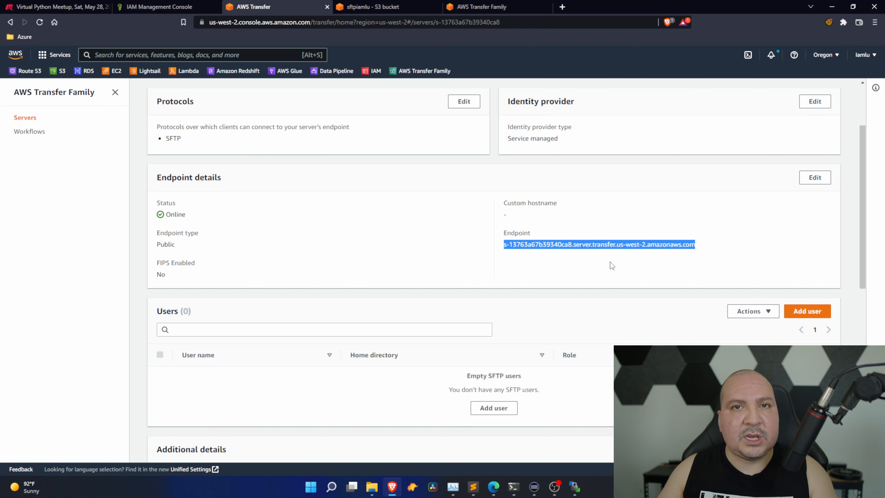
{"action": "scroll", "coordinate": [608, 261], "scroll_direction": "down", "scroll_amount": 2}
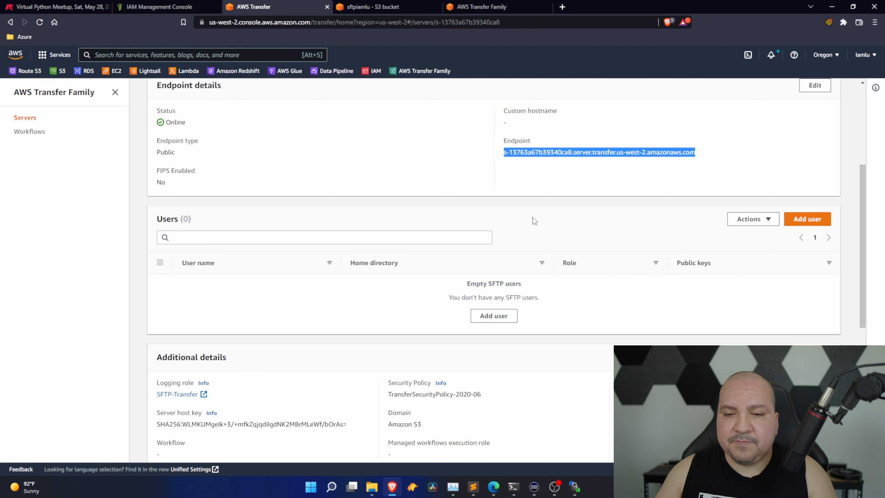
{"action": "scroll", "coordinate": [565, 220], "scroll_direction": "up", "scroll_amount": 1}
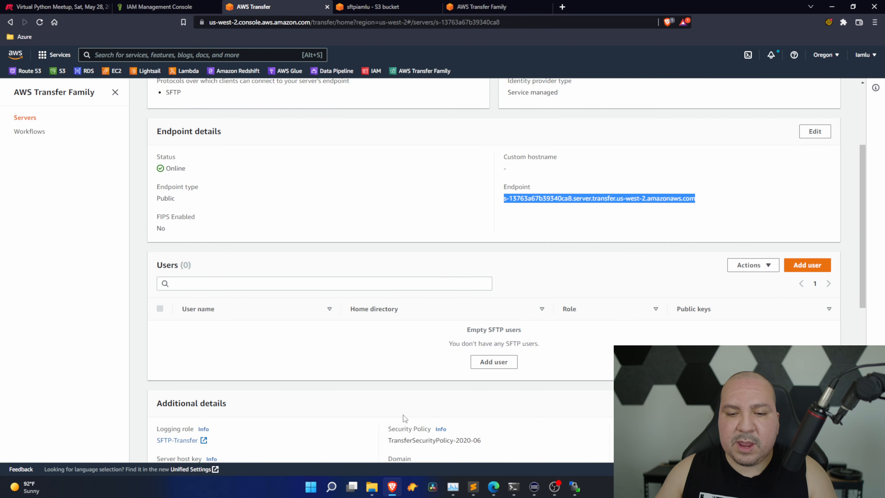
Step: Copy both id_rsa key files from the .ssh folder into Downloads > sftp-keys > generated-sftp-keys
{"action": "left_click", "coordinate": [372, 487]}
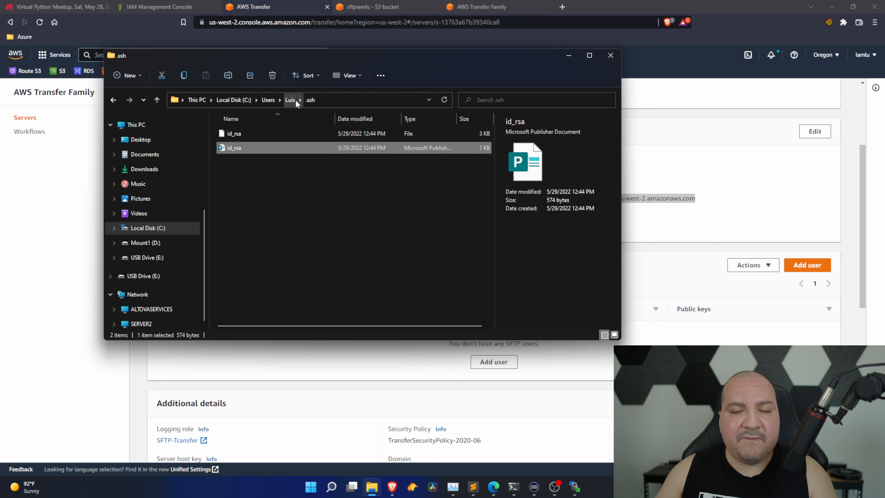
{"action": "left_click", "coordinate": [322, 183]}
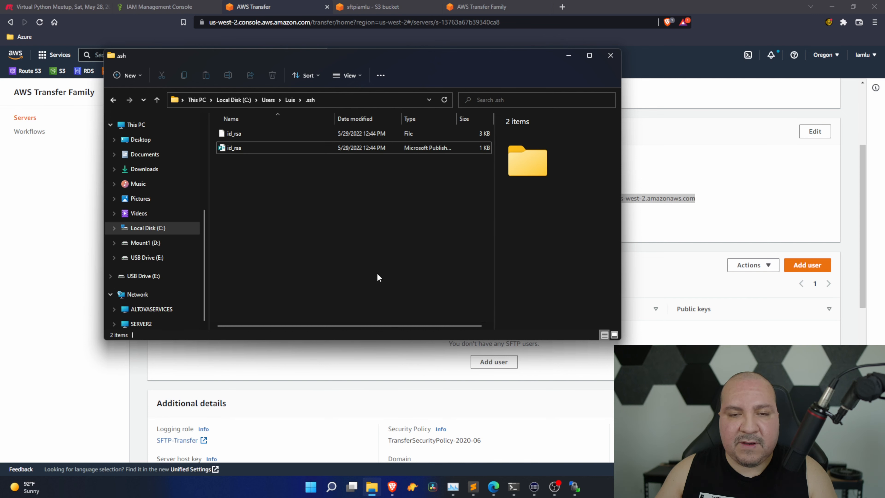
{"action": "left_click_drag", "start_coordinate": [320, 190], "coordinate": [245, 132]}
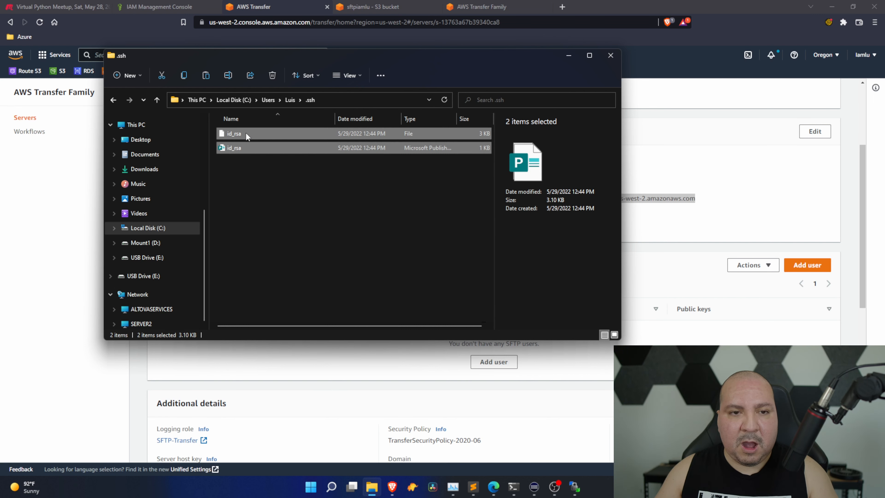
{"action": "left_click", "coordinate": [162, 167]}
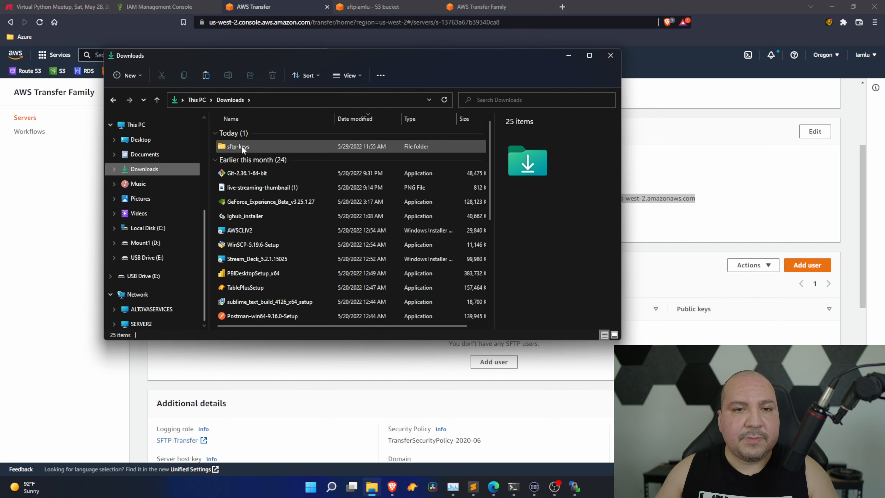
{"action": "double_click", "coordinate": [241, 145]}
{"action": "double_click", "coordinate": [264, 135]}
{"action": "key", "text": "ctrl+v"}
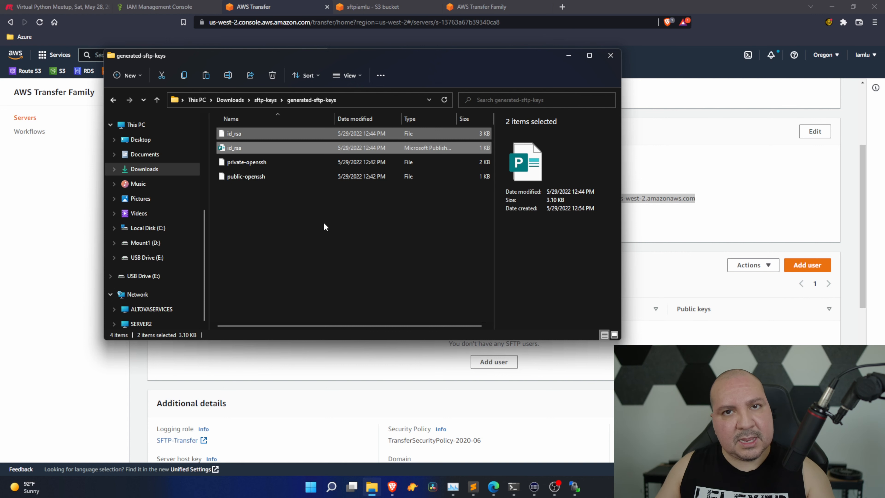
Step: Rename the private-openssh key file as apple-private-openssh
{"action": "left_click", "coordinate": [262, 165]}
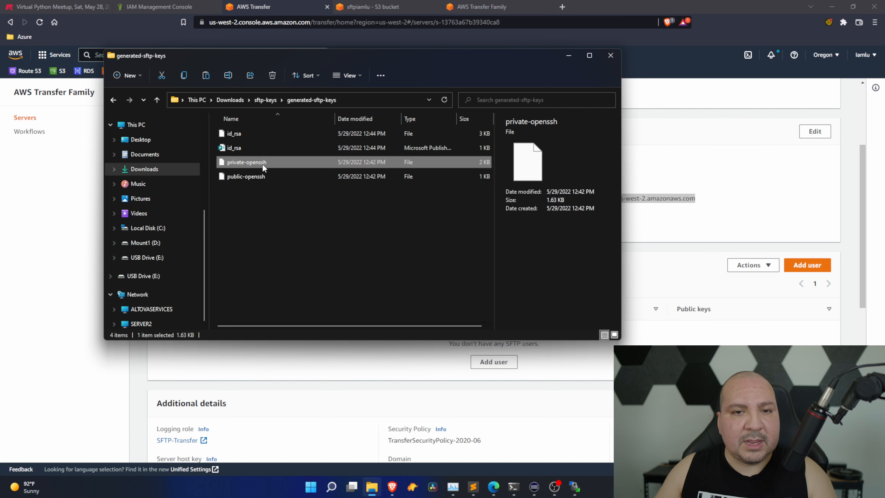
{"action": "key", "text": "F2"}
{"action": "key", "text": "Home"}
{"action": "type", "text": "apple-"}
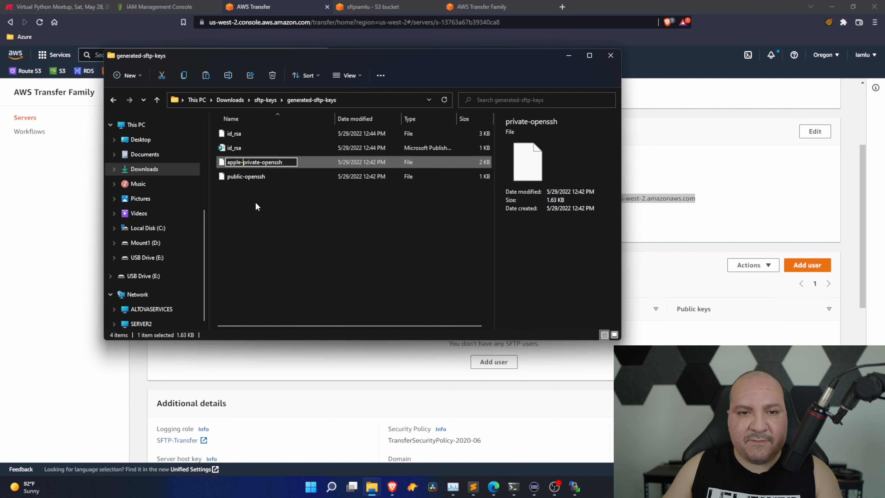
{"action": "left_click", "coordinate": [256, 202]}
Step: Rename the public-openssh key file as apple-public-openssh
{"action": "left_click", "coordinate": [263, 177]}
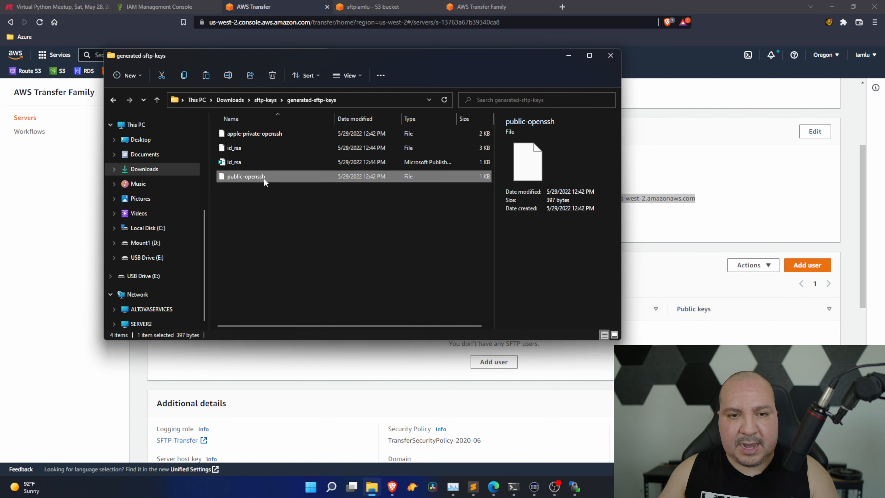
{"action": "key", "text": "F2"}
{"action": "key", "text": "Home"}
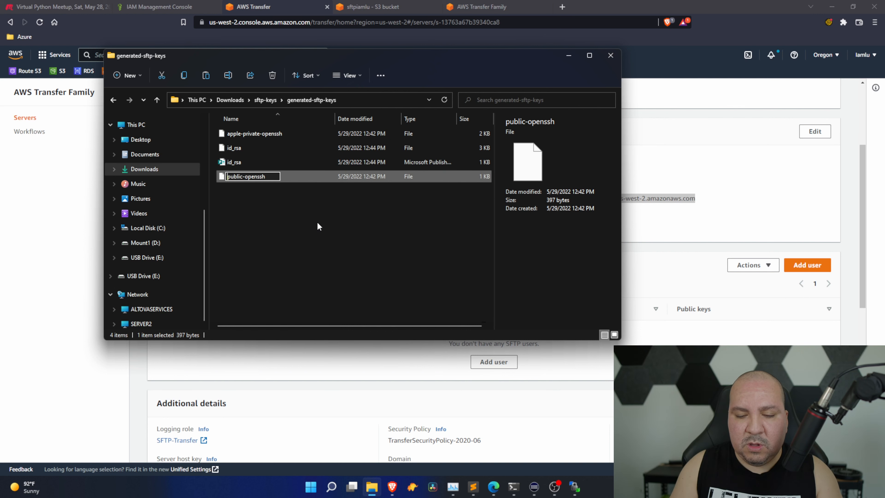
{"action": "type", "text": "apple-"}
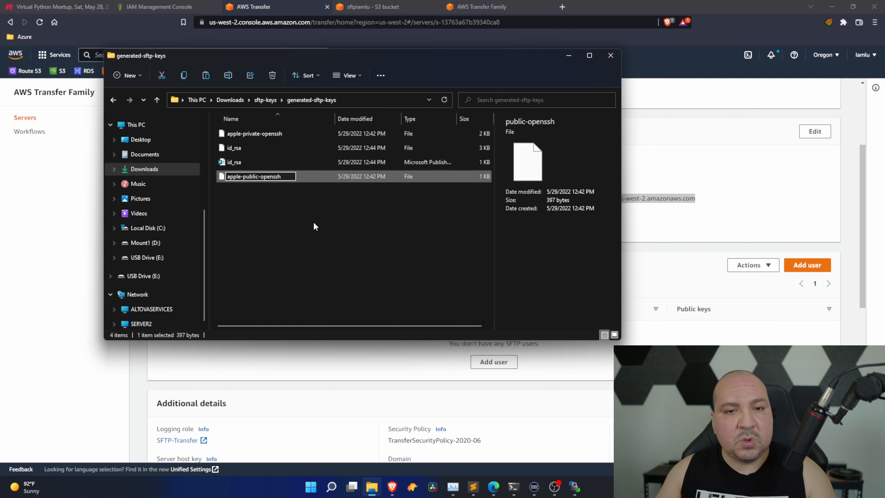
{"action": "key", "text": "Return"}
Step: Rename the private id_rsa file, the one without the Publisher file type, as google-private
{"action": "left_click", "coordinate": [245, 160]}
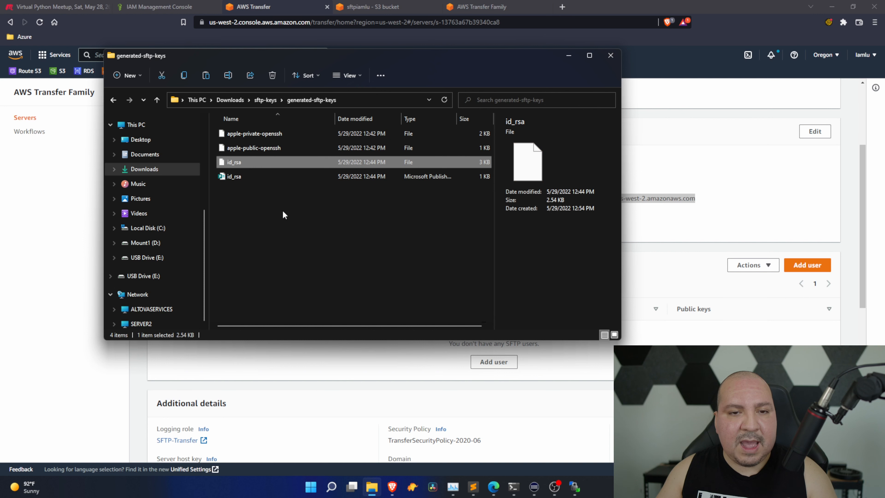
{"action": "key", "text": "F2"}
{"action": "key", "text": "Home"}
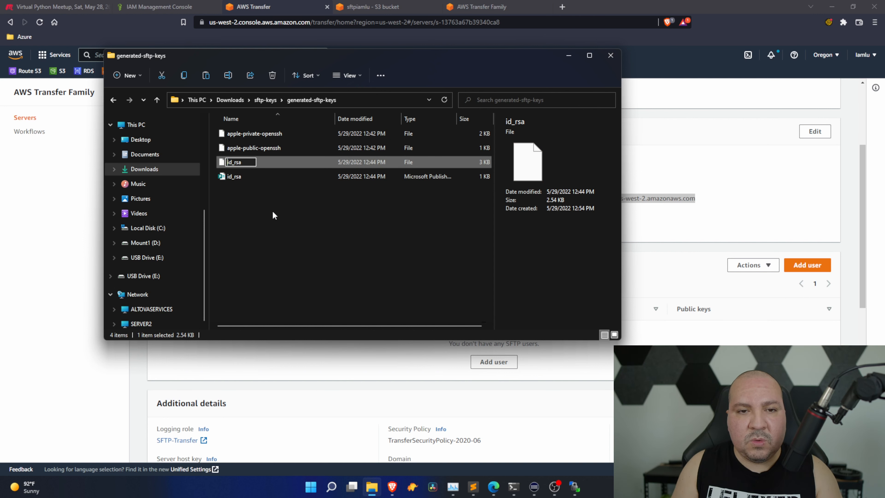
{"action": "type", "text": "google-"}
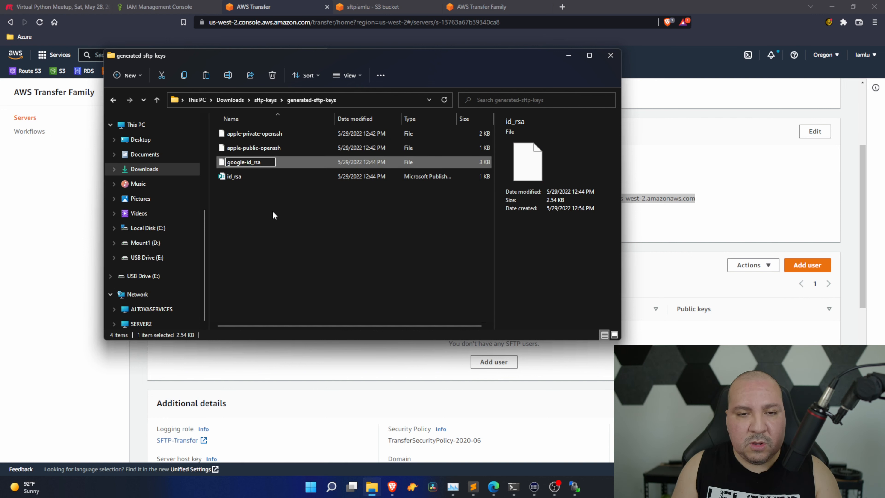
{"action": "type", "text": "priv"}
{"action": "type", "text": "ate-o"}
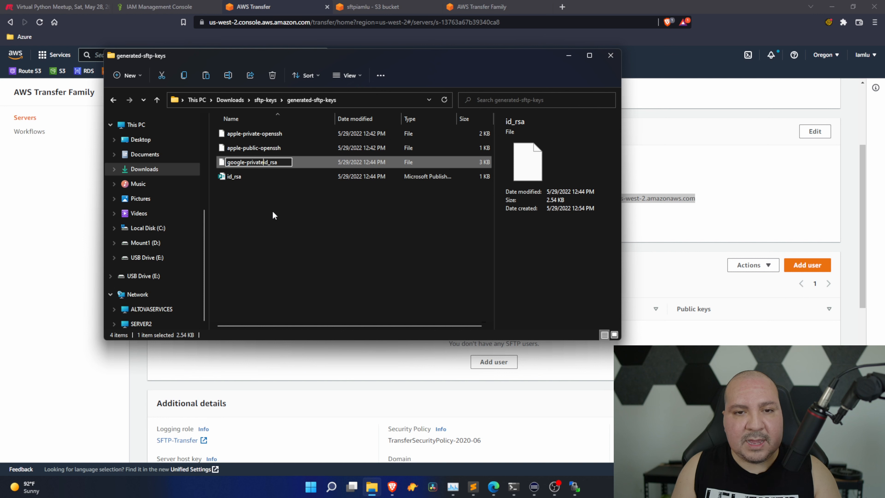
{"action": "key", "text": "BackSpace"}
{"action": "key", "text": "BackSpace"}
{"action": "key", "text": "Delete"}
{"action": "key", "text": "Delete"}
{"action": "key", "text": "Delete"}
{"action": "key", "text": "Delete"}
{"action": "key", "text": "Delete"}
{"action": "key", "text": "Delete"}
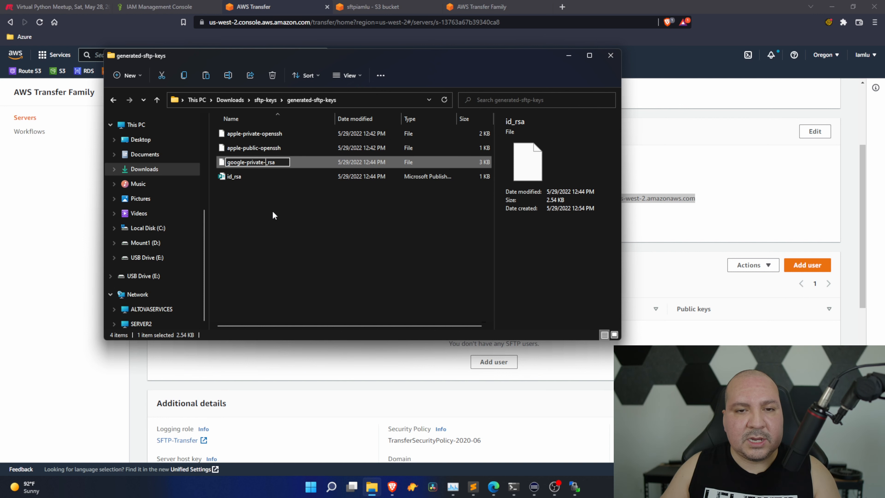
{"action": "key", "text": "Return"}
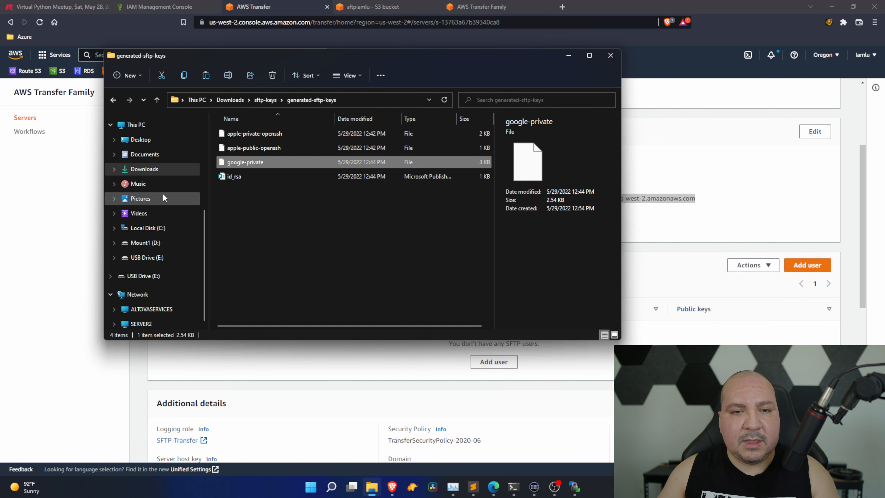
Step: Rename the remaining id_rsa public key file as google-public
{"action": "left_click", "coordinate": [264, 177]}
{"action": "left_click", "coordinate": [234, 177]}
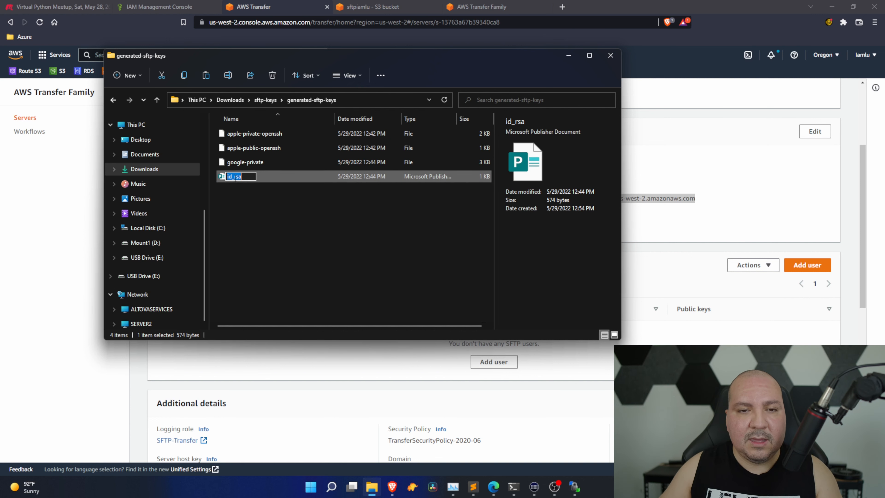
{"action": "type", "text": "google-"}
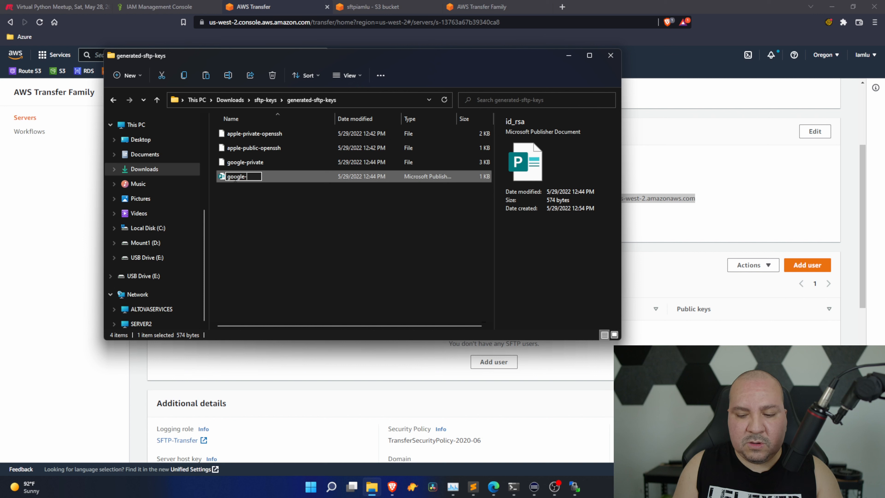
{"action": "type", "text": "public"}
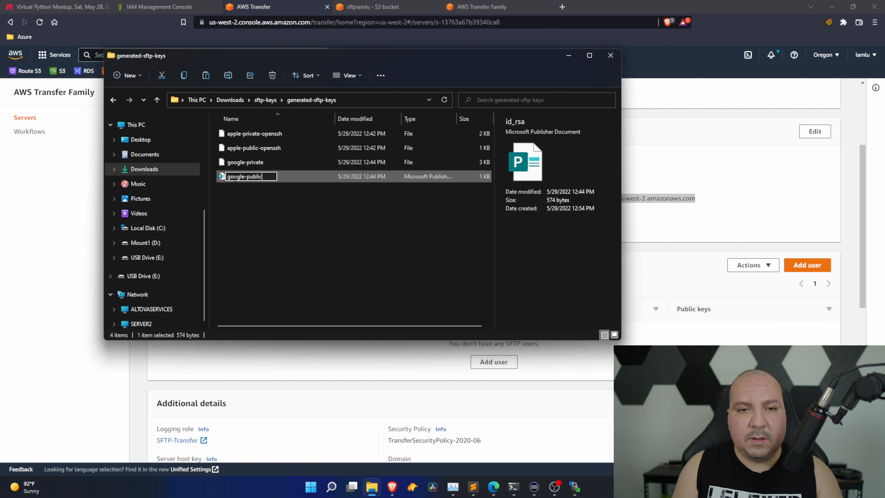
{"action": "key", "text": "Return"}
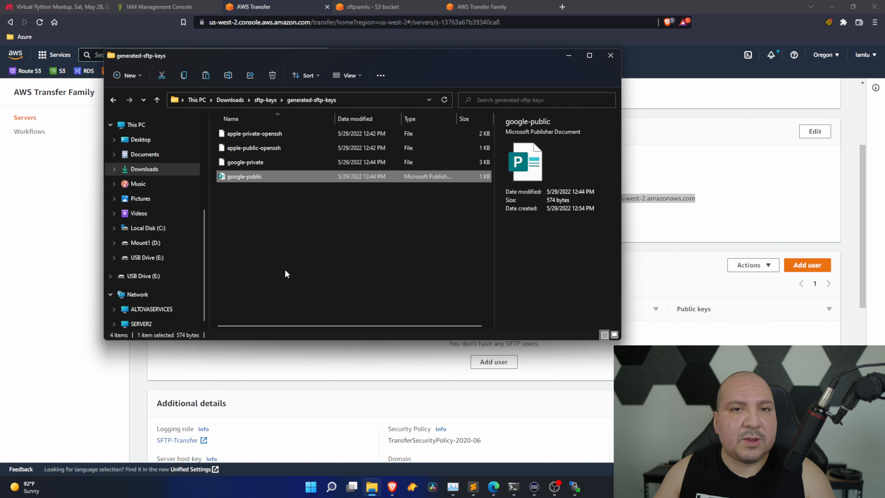
Step: Return to the Transfer Family server in the browser and start adding a user named SFTP-Apple with the SFTP-Transfer role
{"action": "left_click", "coordinate": [745, 163]}
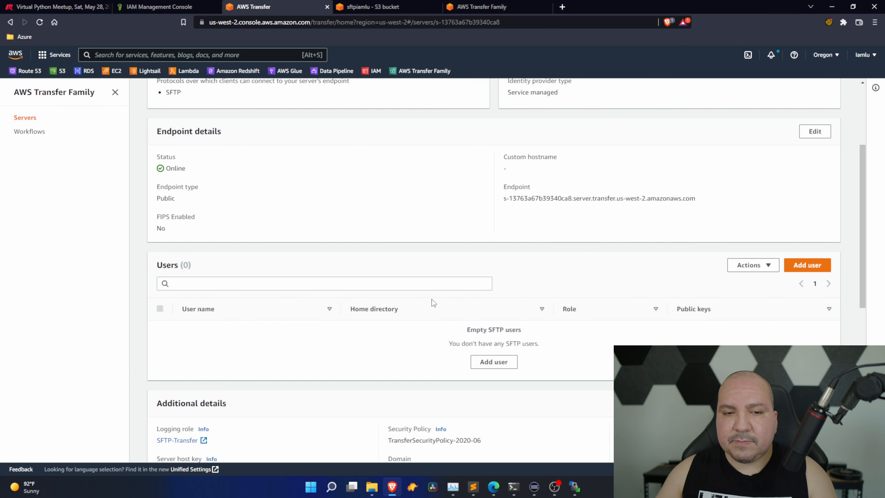
{"action": "left_click", "coordinate": [803, 265]}
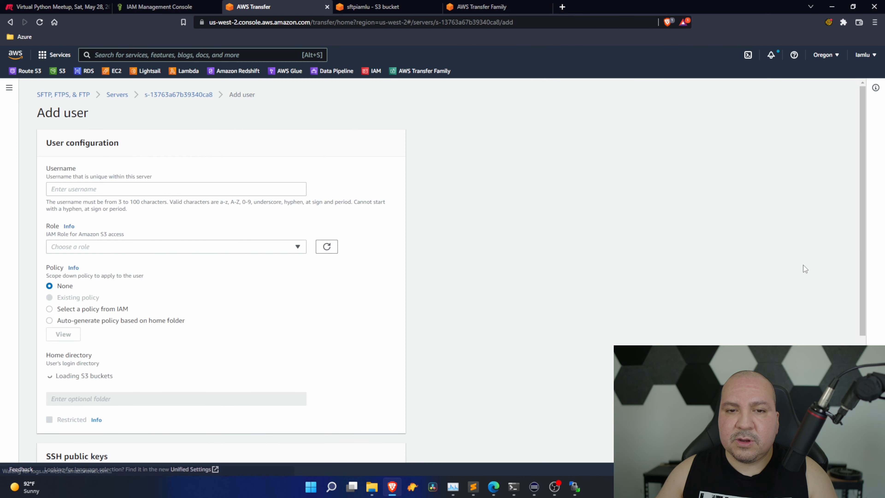
{"action": "left_click", "coordinate": [191, 189]}
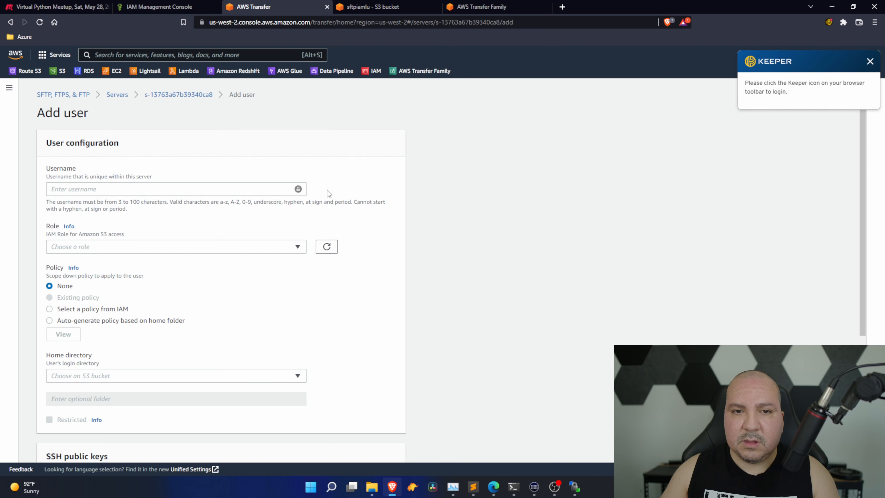
{"action": "left_click", "coordinate": [870, 61]}
{"action": "left_click", "coordinate": [212, 188]}
{"action": "type", "text": "App"}
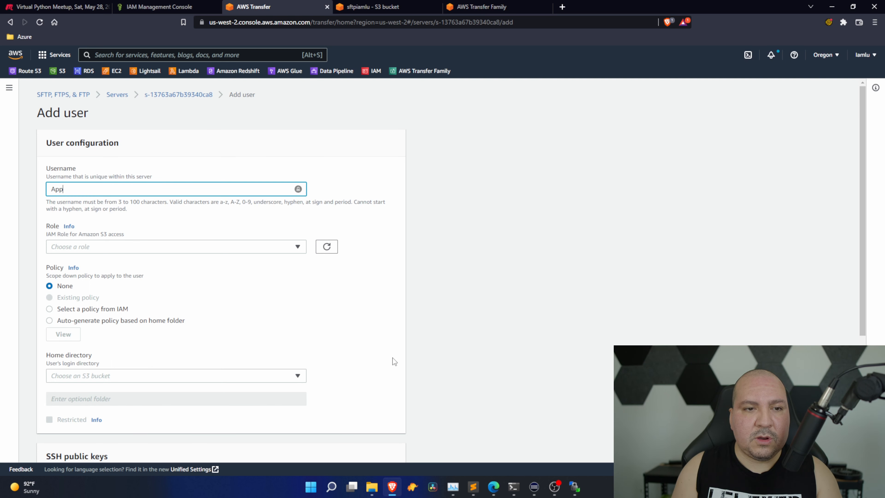
{"action": "type", "text": "lie"}
{"action": "key", "text": "BackSpace"}
{"action": "key", "text": "BackSpace"}
{"action": "type", "text": "e"}
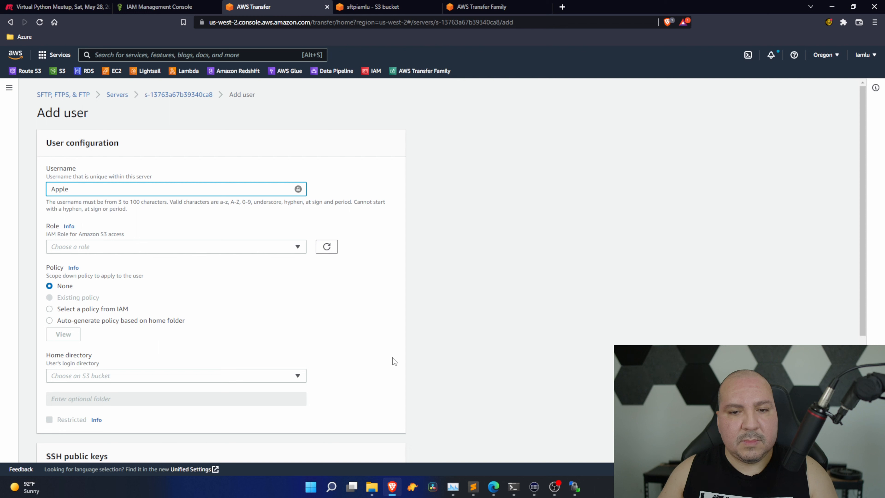
{"action": "key", "text": "Home"}
{"action": "type", "text": "SFTP"}
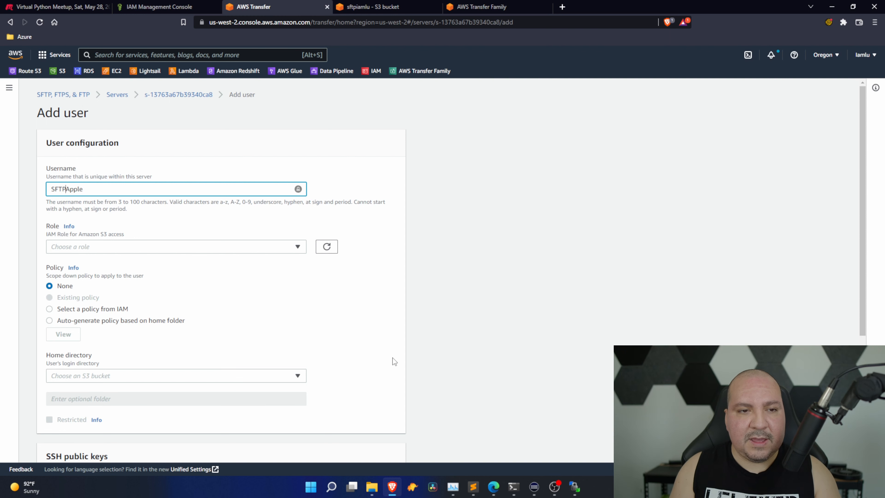
{"action": "type", "text": "-"}
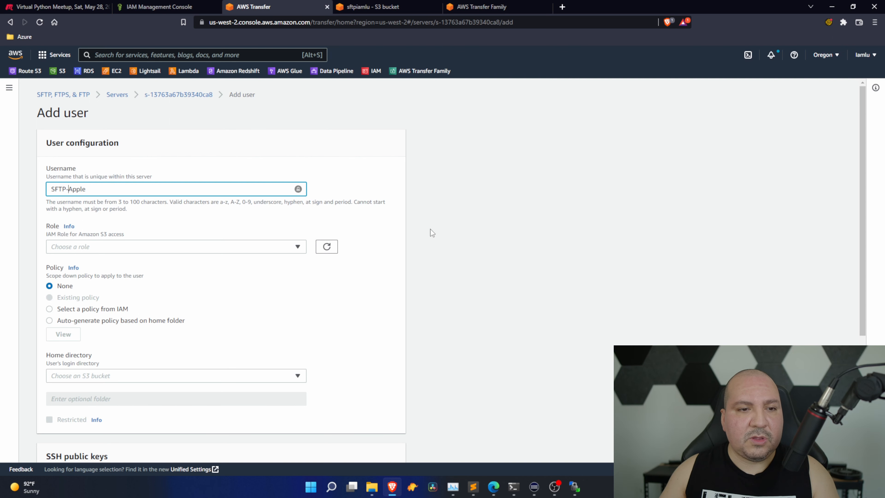
{"action": "left_click", "coordinate": [294, 247]}
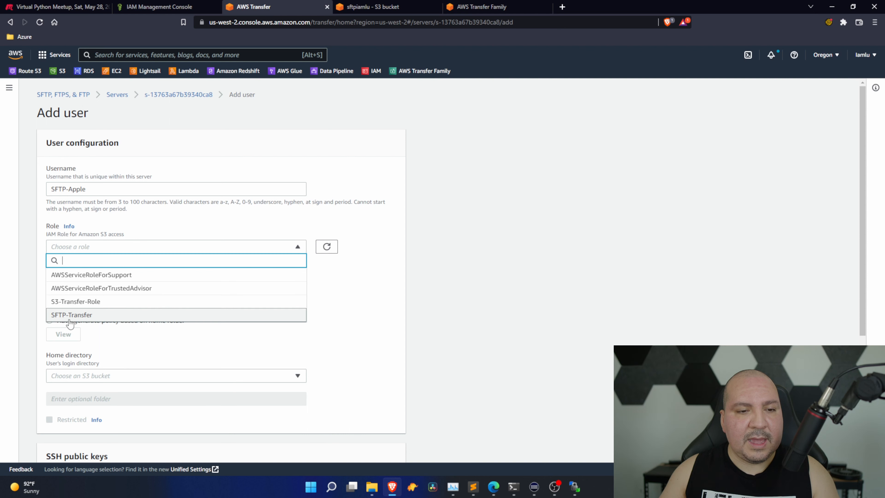
{"action": "left_click", "coordinate": [81, 317]}
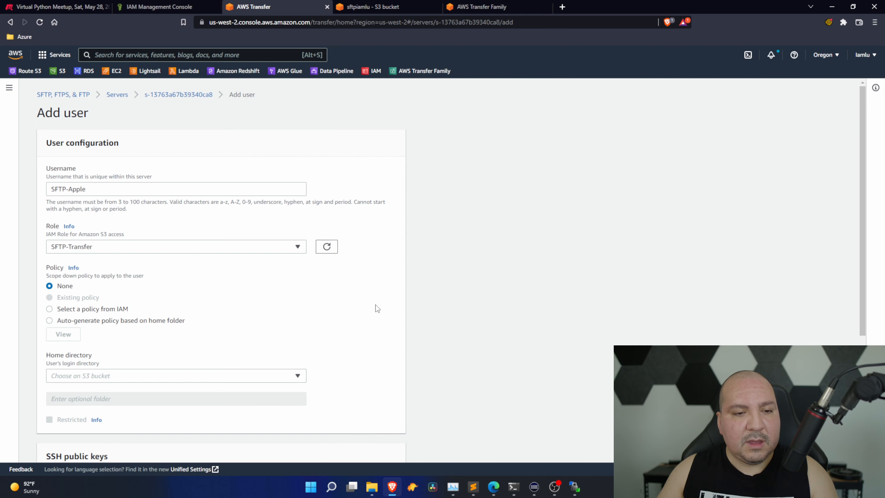
Step: Set the user's home directory to the sftpiamlu bucket with apple as the folder, checking the folder names in the bucket
{"action": "scroll", "coordinate": [375, 305], "scroll_direction": "down", "scroll_amount": 3}
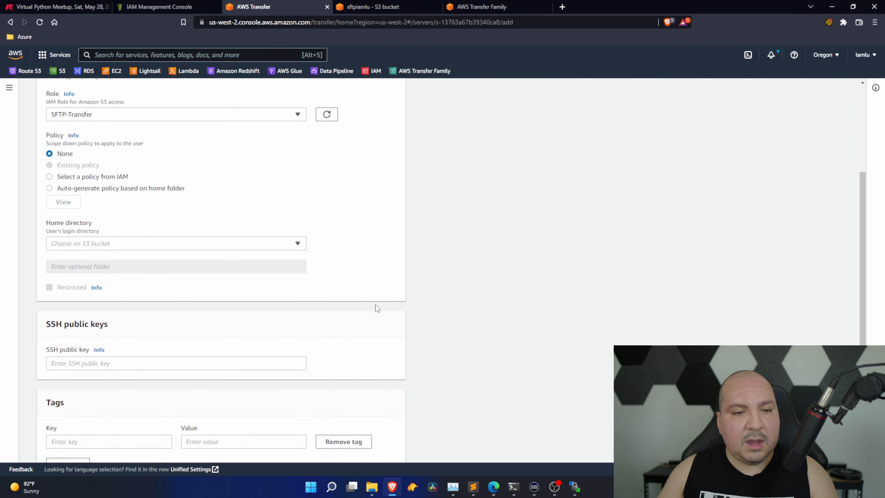
{"action": "left_click", "coordinate": [300, 242]}
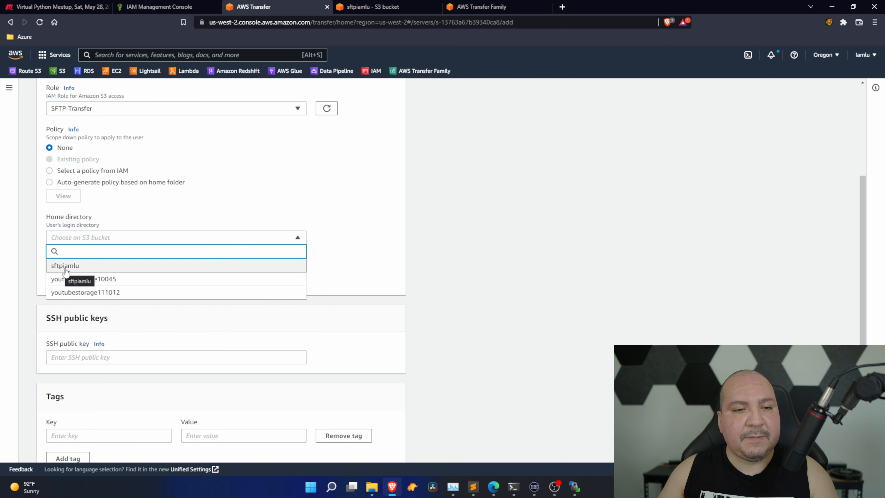
{"action": "left_click", "coordinate": [73, 266]}
{"action": "left_click", "coordinate": [121, 264]}
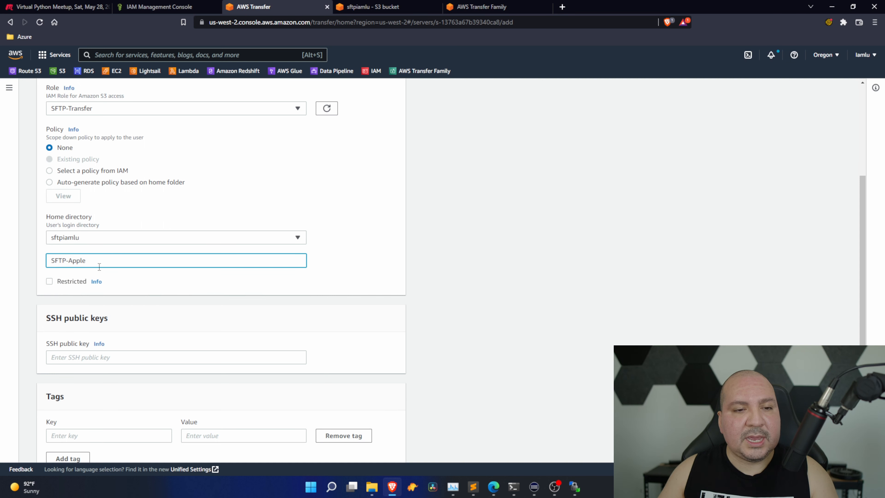
{"action": "left_click", "coordinate": [382, 8]}
{"action": "left_click", "coordinate": [253, 6]}
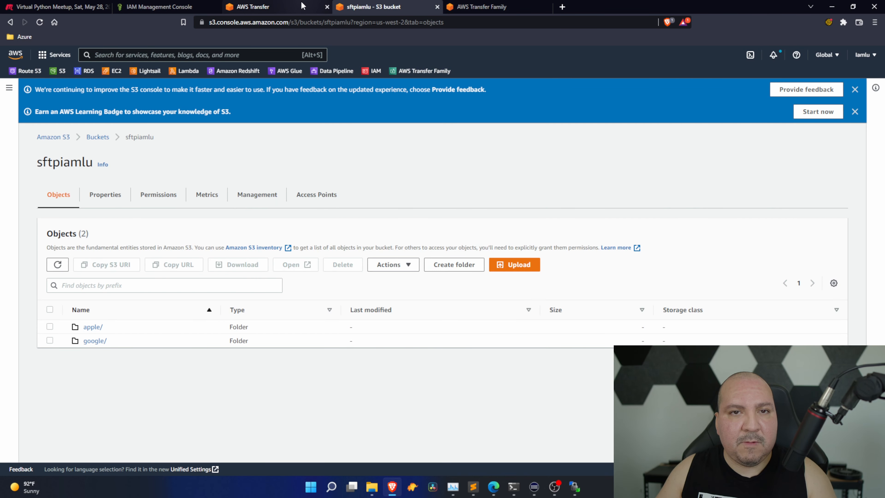
{"action": "key", "text": "ctrl+a"}
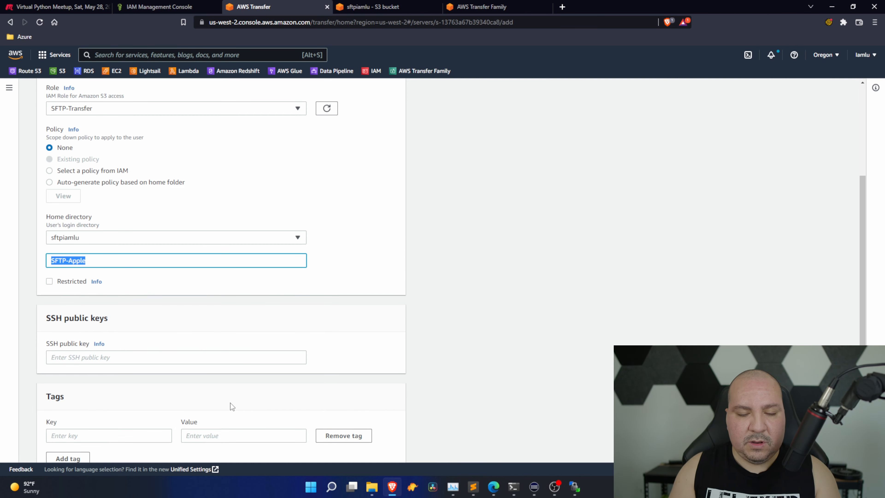
{"action": "type", "text": "app"}
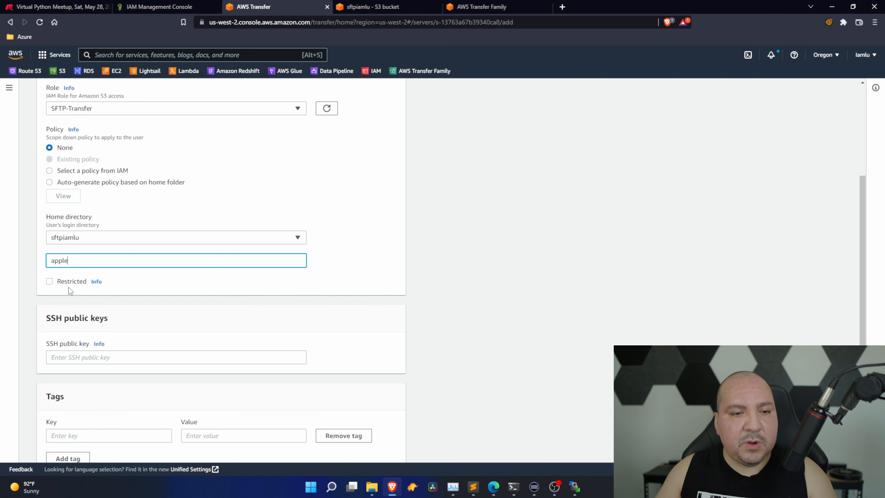
Step: Restrict the user to the apple home directory and show the explanation of the Restricted option
{"action": "left_click", "coordinate": [50, 281]}
{"action": "left_click", "coordinate": [96, 282]}
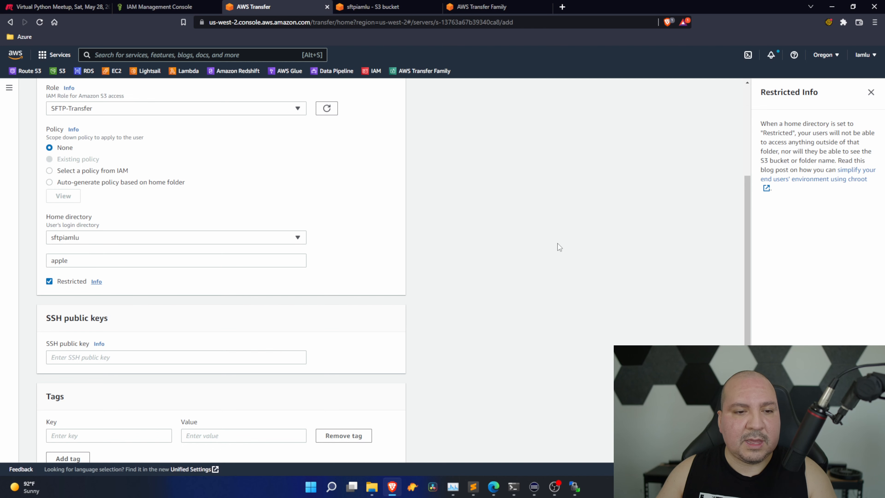
{"action": "scroll", "coordinate": [415, 303], "scroll_direction": "down", "scroll_amount": 2}
{"action": "left_click", "coordinate": [82, 312]}
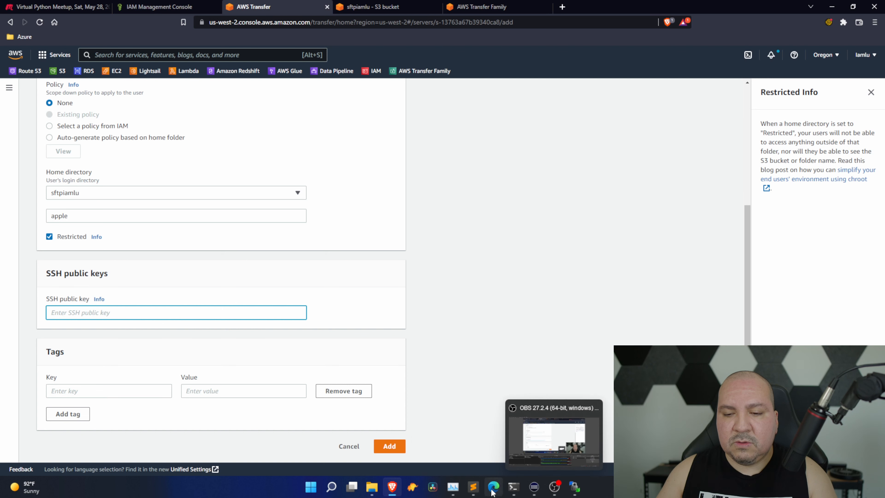
Step: Switch to Sublime Text and close the id_rsa.pub, private-openssh and id_rsa files without saving the deleted private key file
{"action": "mouse_move", "coordinate": [472, 486]}
{"action": "left_click", "coordinate": [515, 427]}
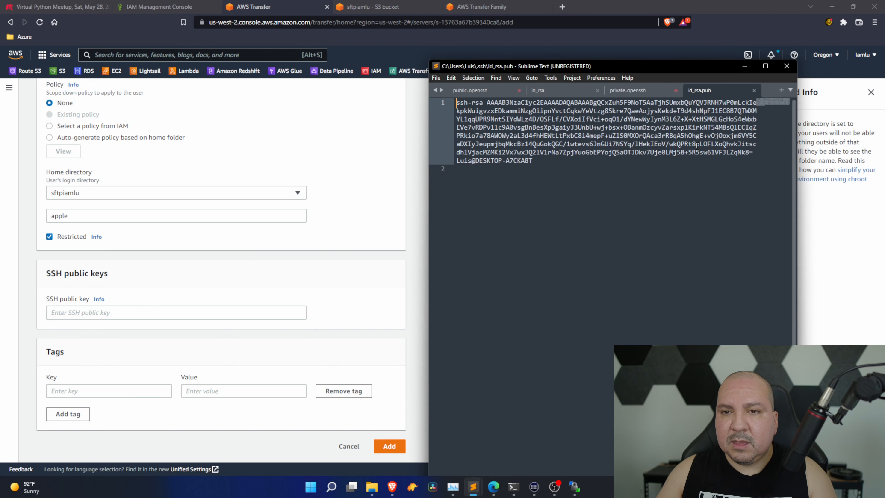
{"action": "left_click", "coordinate": [754, 90]}
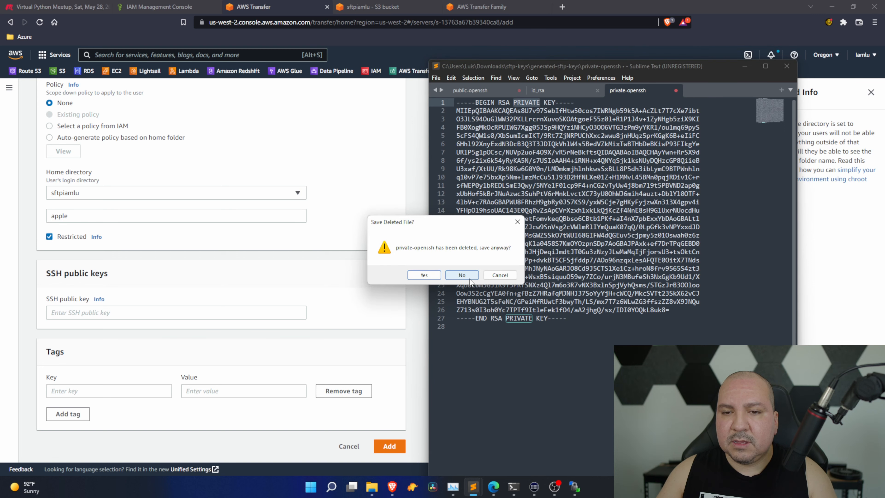
{"action": "left_click", "coordinate": [462, 275]}
{"action": "left_click", "coordinate": [597, 91]}
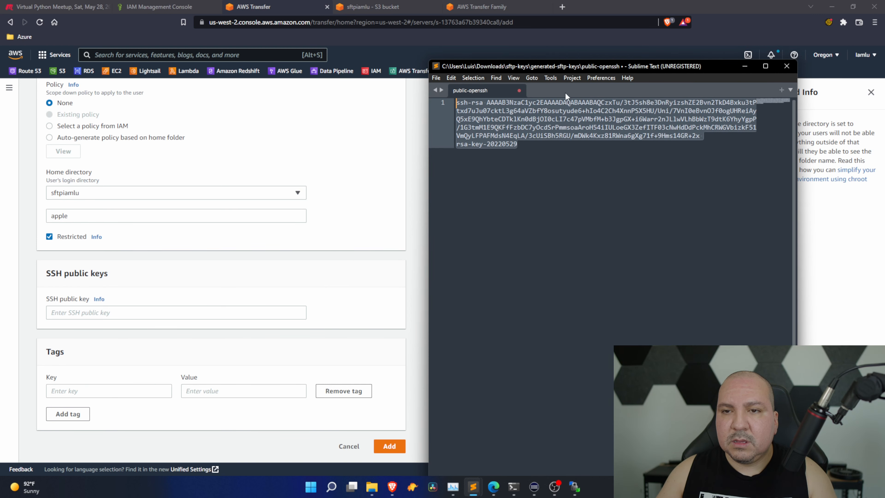
Step: Open apple-public-openssh from the generated-sftp-keys folder in Sublime Text and close the old public-openssh file without saving
{"action": "mouse_move", "coordinate": [369, 488]}
{"action": "left_click", "coordinate": [374, 464]}
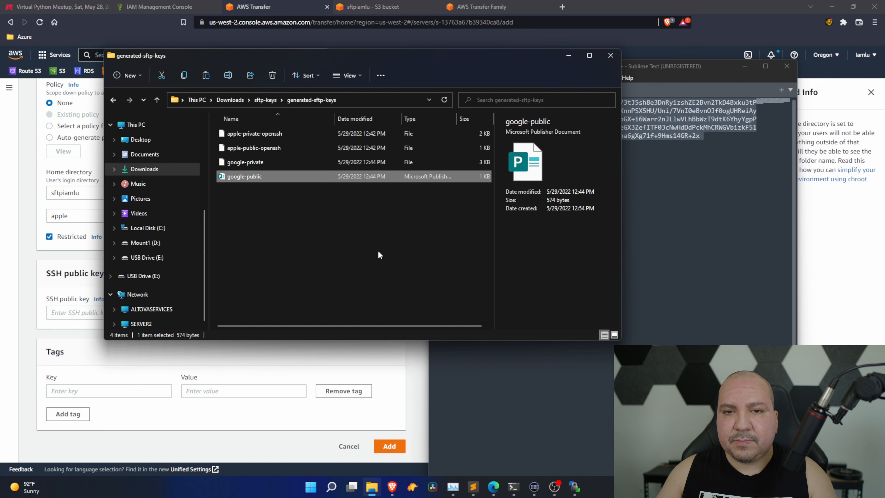
{"action": "left_click", "coordinate": [296, 161]}
{"action": "left_click", "coordinate": [280, 148]}
{"action": "left_click_drag", "start_coordinate": [294, 149], "coordinate": [657, 230]}
{"action": "left_click", "coordinate": [522, 91]}
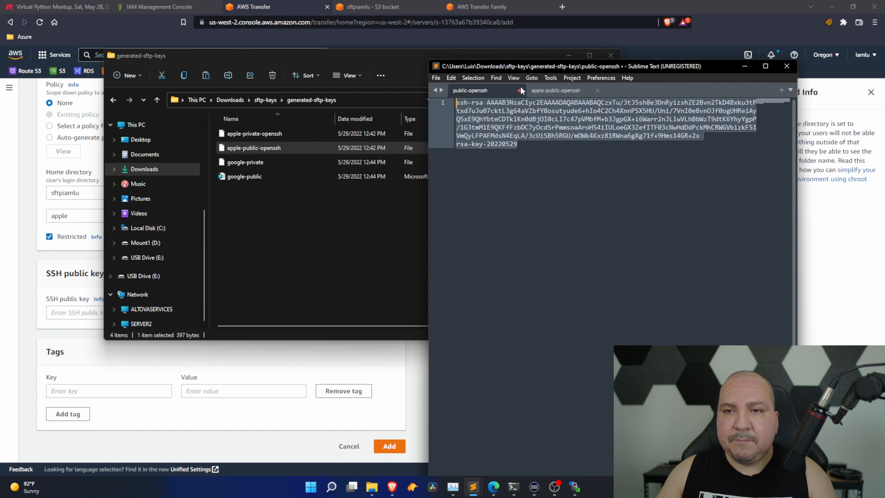
{"action": "left_click", "coordinate": [519, 90]}
{"action": "left_click", "coordinate": [480, 275]}
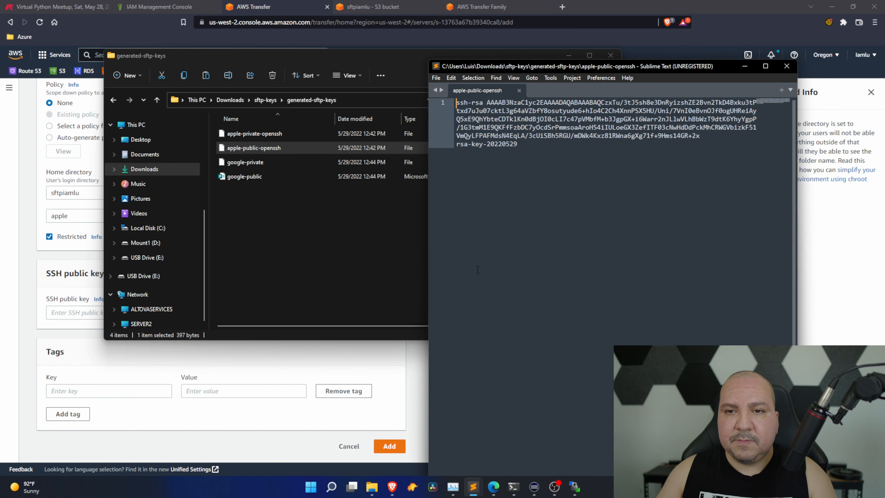
Step: Copy the whole apple public key into the SSH public key of the new user in the browser and add the user
{"action": "key", "text": "ctrl+a"}
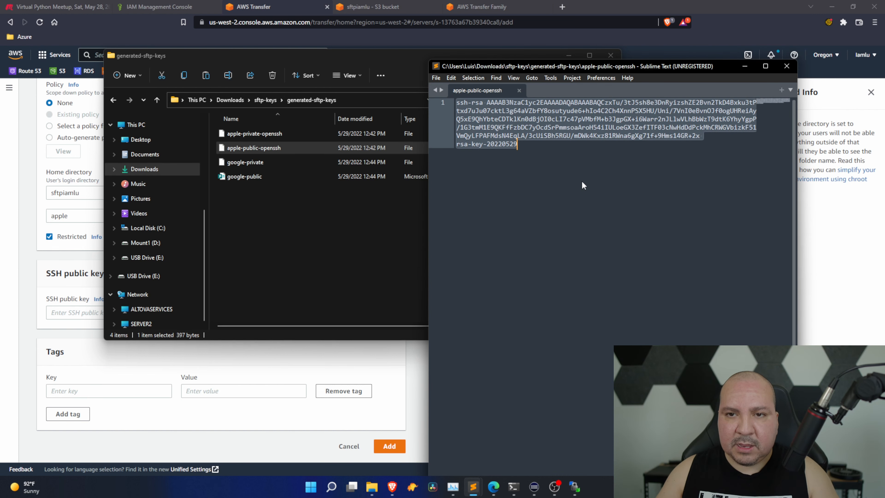
{"action": "left_click", "coordinate": [86, 312]}
{"action": "key", "text": "ctrl+v"}
{"action": "left_click", "coordinate": [397, 297]}
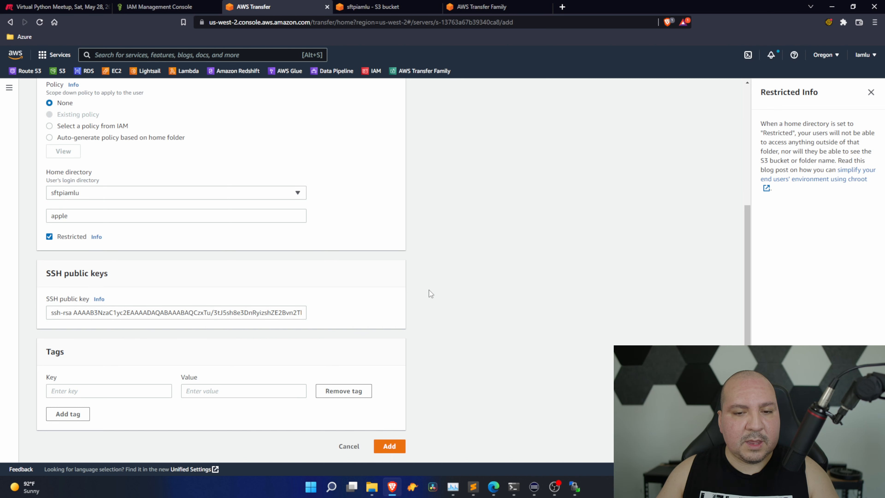
{"action": "left_click", "coordinate": [388, 447]}
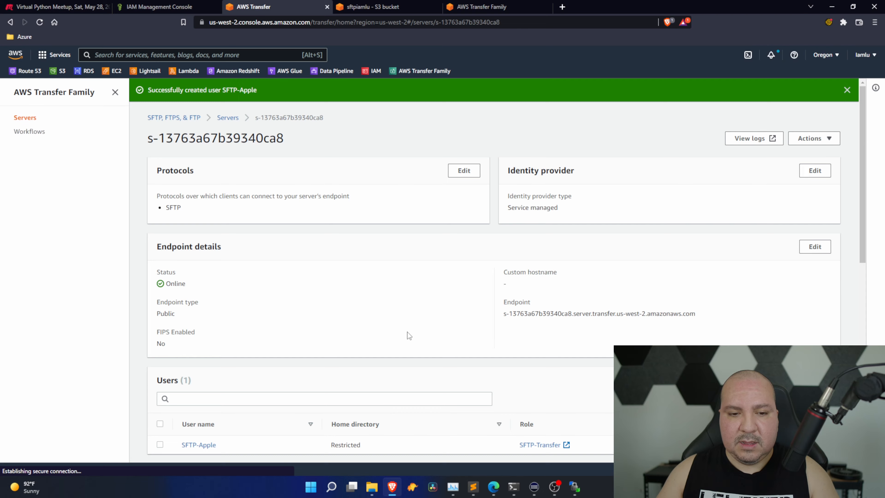
Step: Start adding another user to the server, named SFTP-Google, with the SFTP-Transfer role
{"action": "scroll", "coordinate": [408, 335], "scroll_direction": "down", "scroll_amount": 3}
{"action": "left_click", "coordinate": [800, 289]}
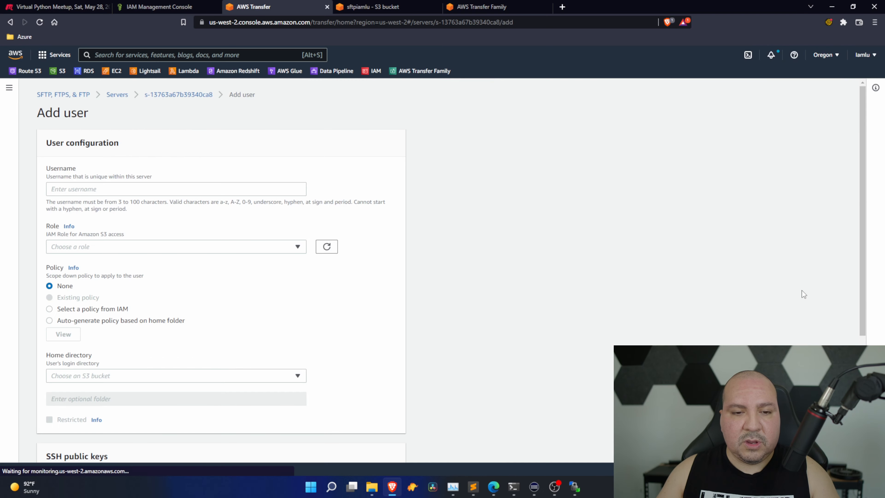
{"action": "type", "text": "SF"}
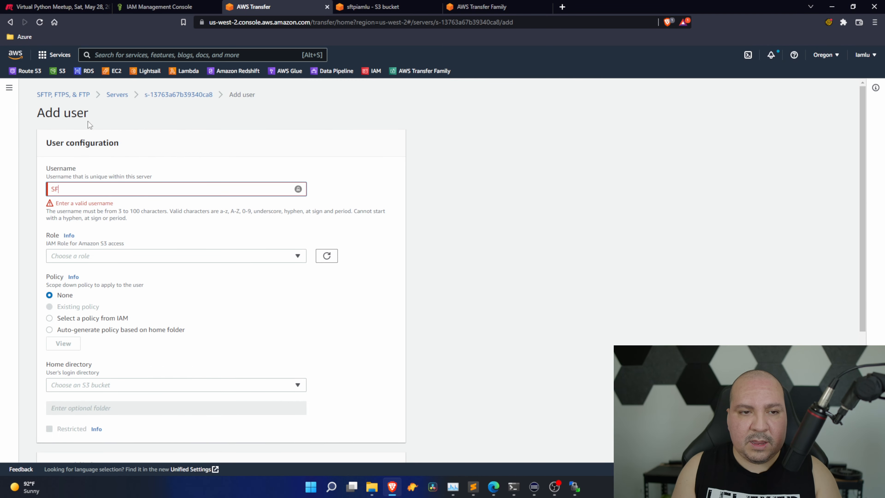
{"action": "type", "text": "TP-Google"}
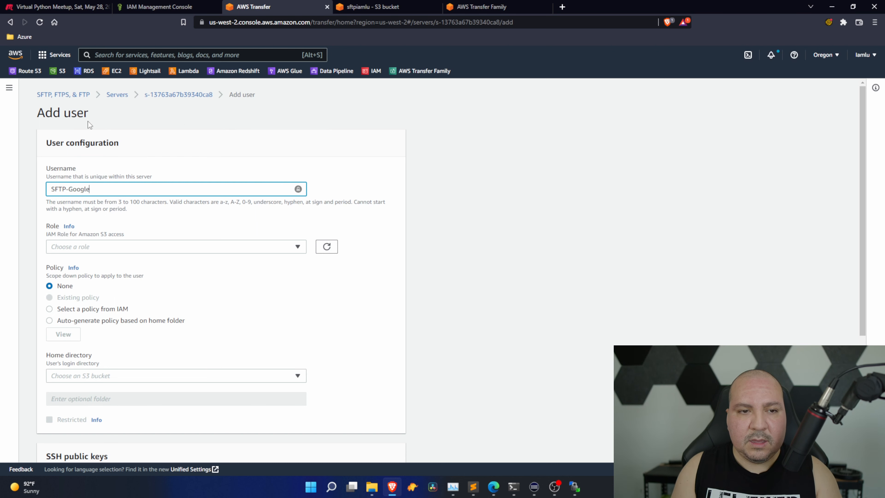
{"action": "left_click", "coordinate": [293, 248]}
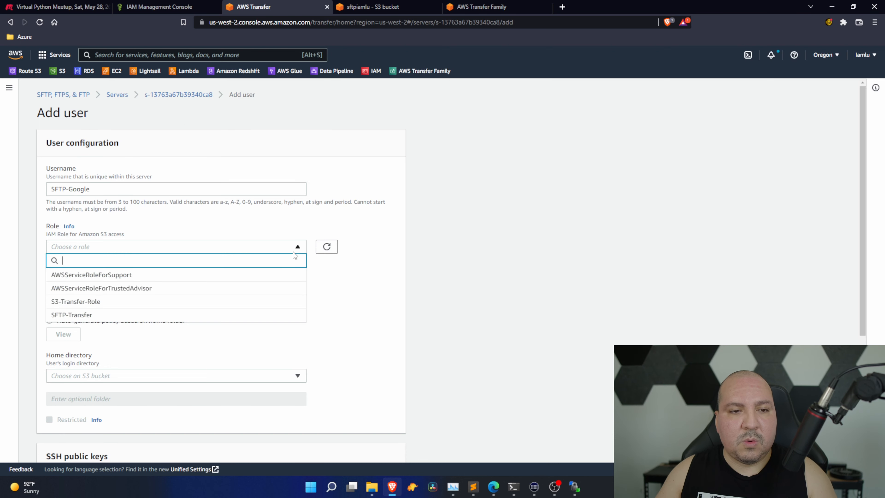
{"action": "left_click", "coordinate": [243, 315]}
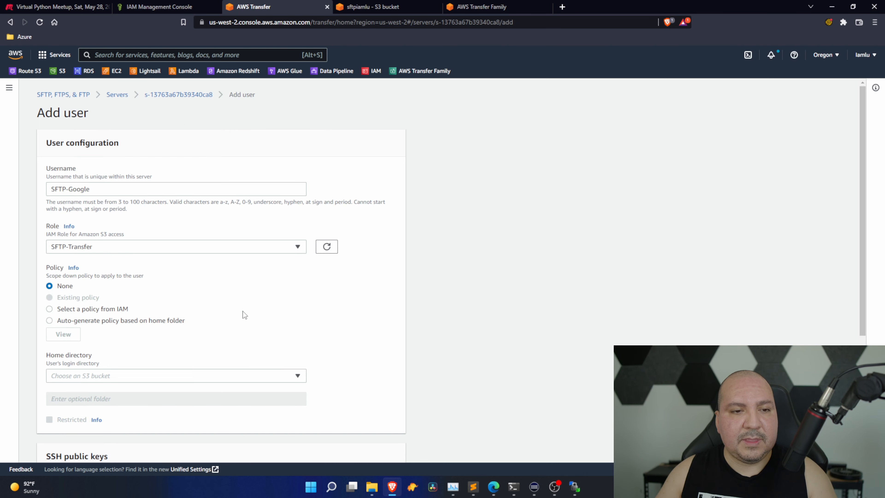
Step: Set the home directory to the sftpiamlu bucket with google as the folder, and make it restricted
{"action": "scroll", "coordinate": [377, 339], "scroll_direction": "down", "scroll_amount": 4}
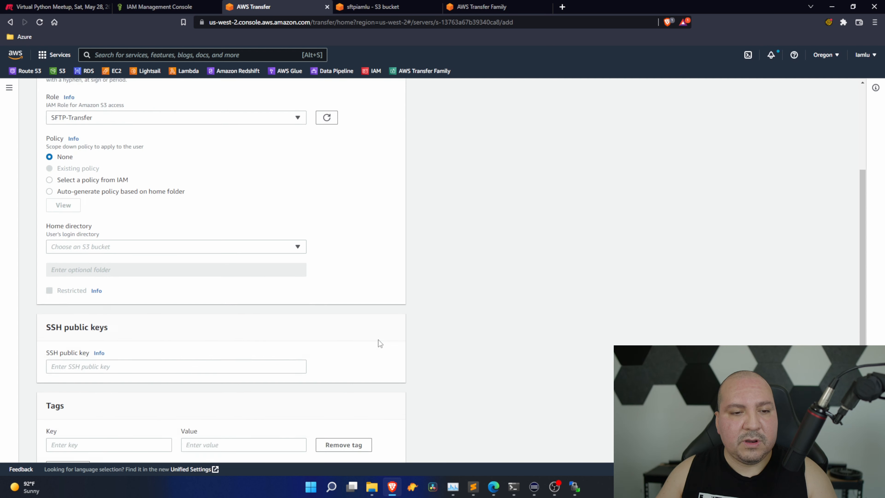
{"action": "left_click", "coordinate": [284, 240]}
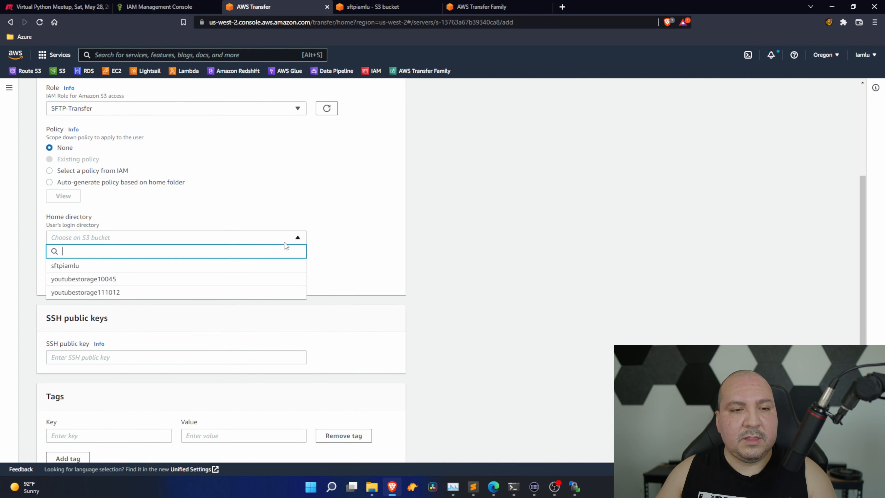
{"action": "left_click", "coordinate": [119, 269]}
{"action": "triple_click", "coordinate": [110, 257]}
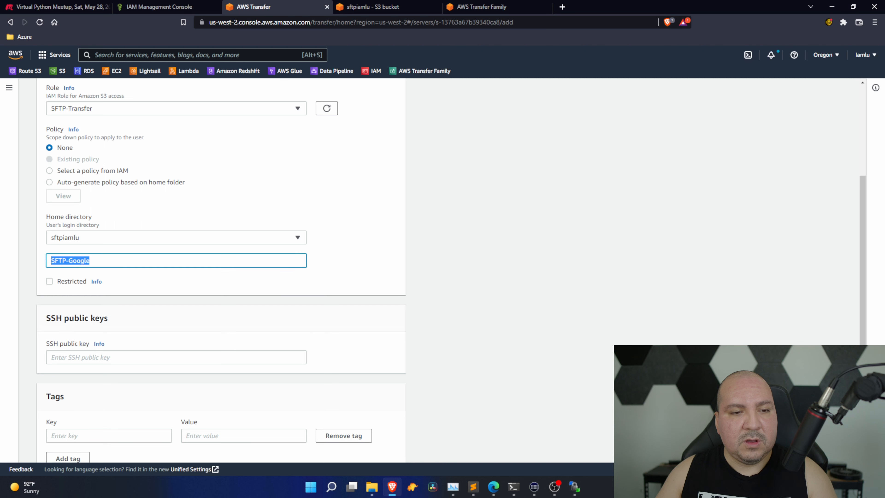
{"action": "type", "text": "google"}
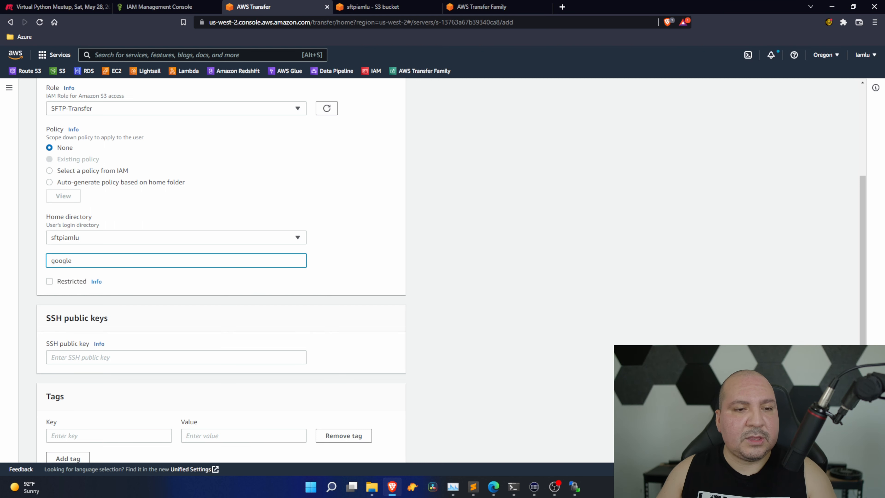
{"action": "left_click", "coordinate": [49, 281]}
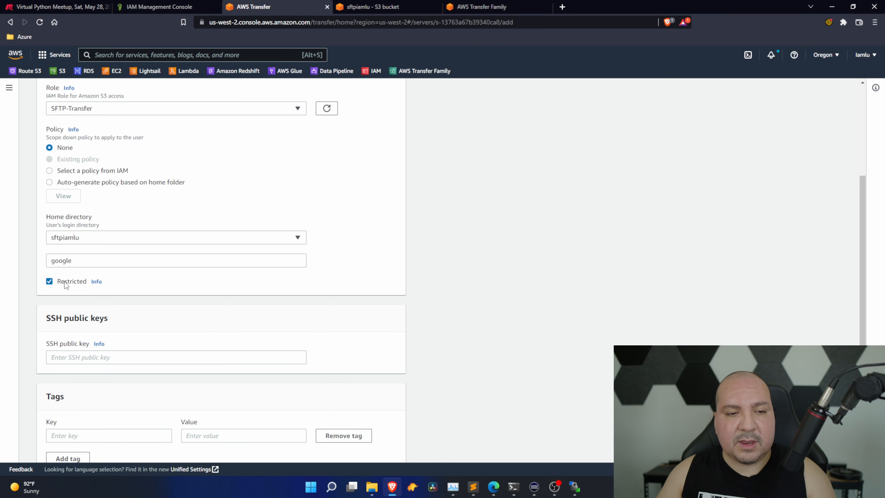
Step: Open the google-public key file from the generated-sftp-keys folder in Sublime Text
{"action": "scroll", "coordinate": [438, 258], "scroll_direction": "down", "scroll_amount": 2}
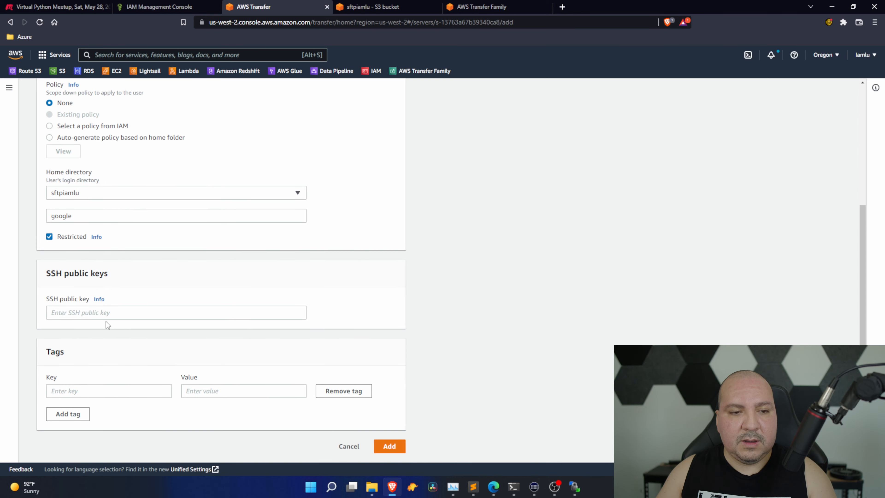
{"action": "left_click", "coordinate": [372, 486]}
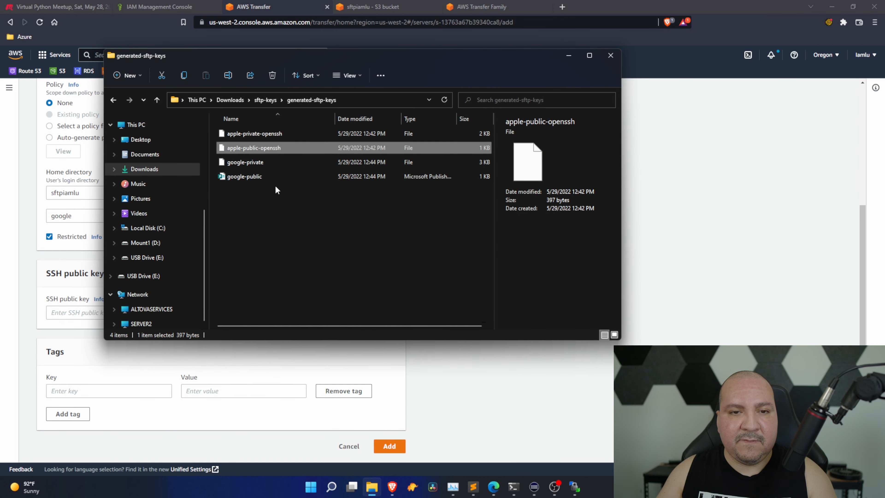
{"action": "left_click", "coordinate": [265, 181]}
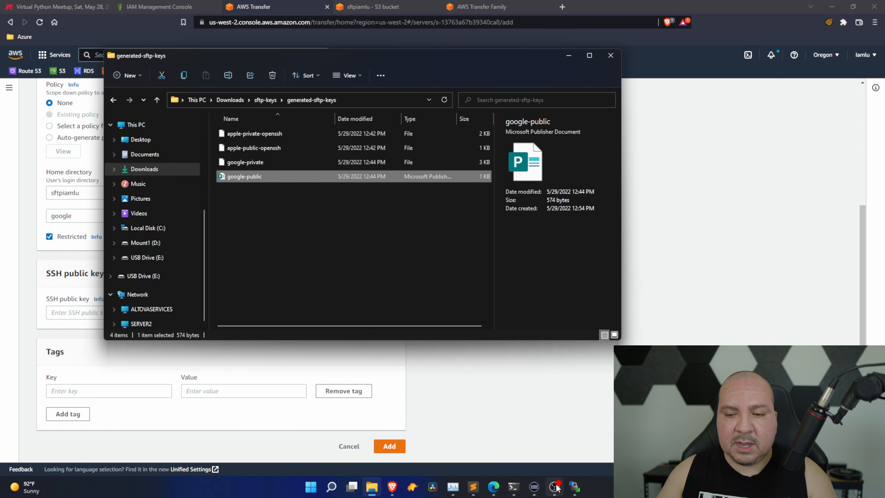
{"action": "left_click", "coordinate": [473, 486]}
{"action": "left_click", "coordinate": [499, 461]}
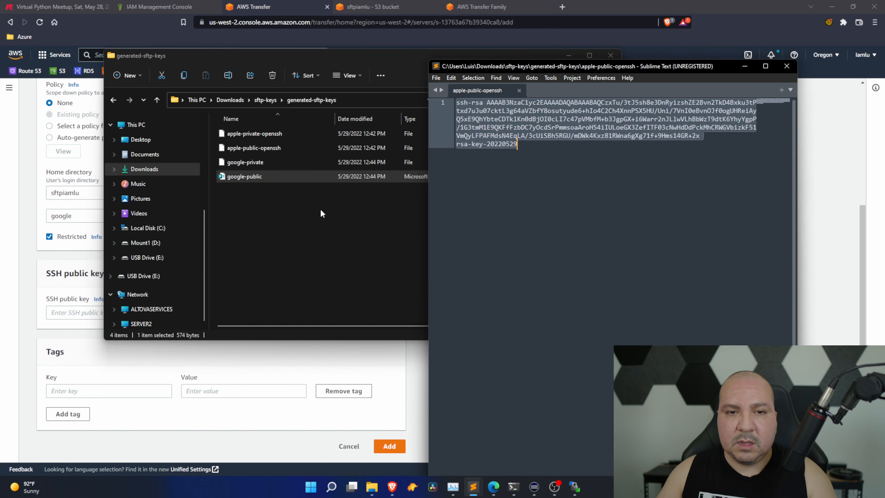
{"action": "left_click_drag", "start_coordinate": [256, 176], "coordinate": [513, 223]}
{"action": "left_click", "coordinate": [616, 220]}
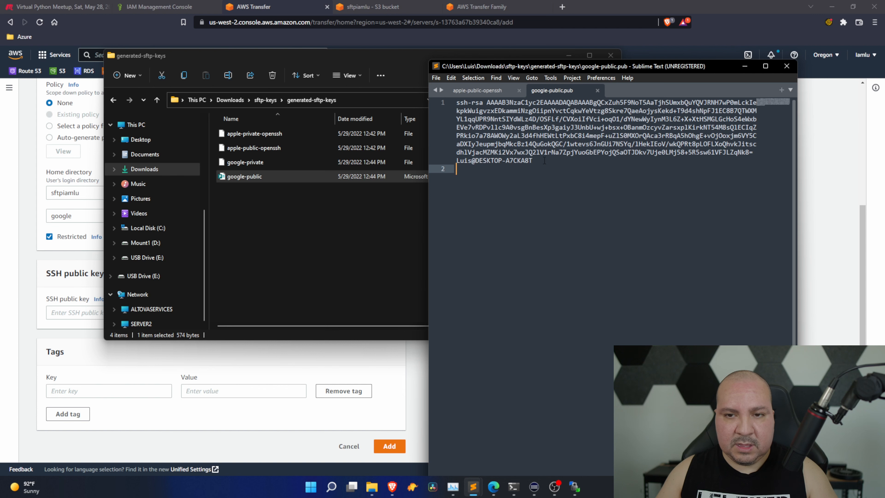
Step: Copy the whole google public key into the SSH public key of the SFTP-Google user and add the user
{"action": "key", "text": "ctrl+a"}
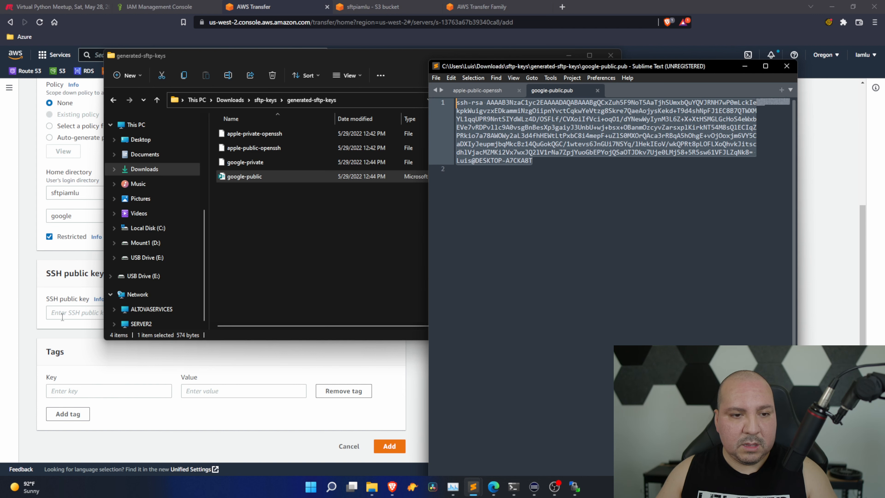
{"action": "left_click", "coordinate": [77, 312]}
{"action": "key", "text": "ctrl+v"}
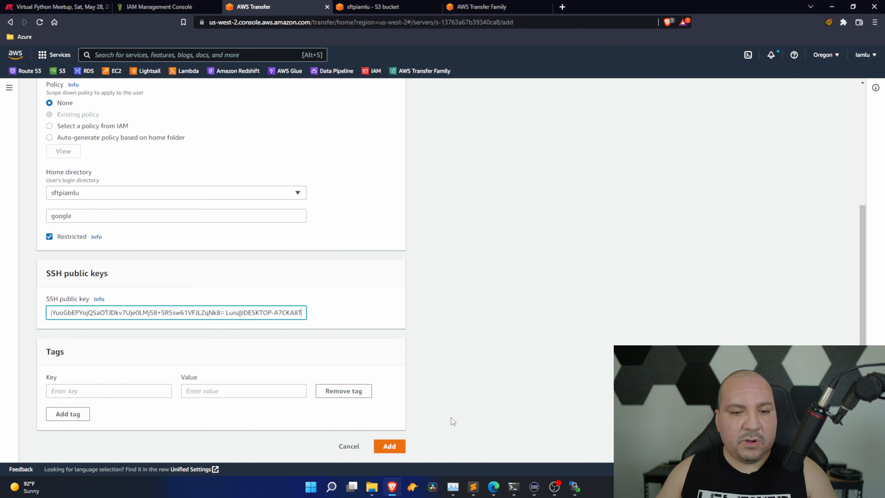
{"action": "left_click", "coordinate": [387, 446]}
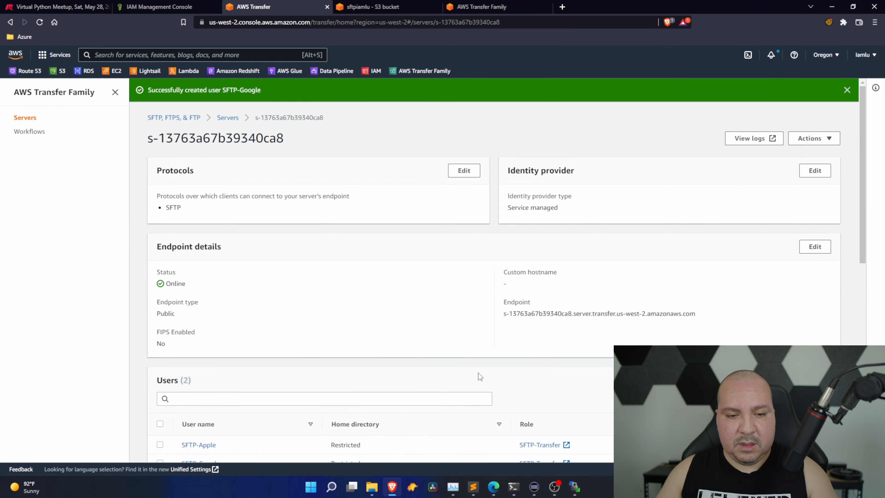
Step: Review the server's user list, and check the apple folder's contents in the sftpiamlu bucket with a refreshed object list
{"action": "scroll", "coordinate": [480, 376], "scroll_direction": "down", "scroll_amount": 3}
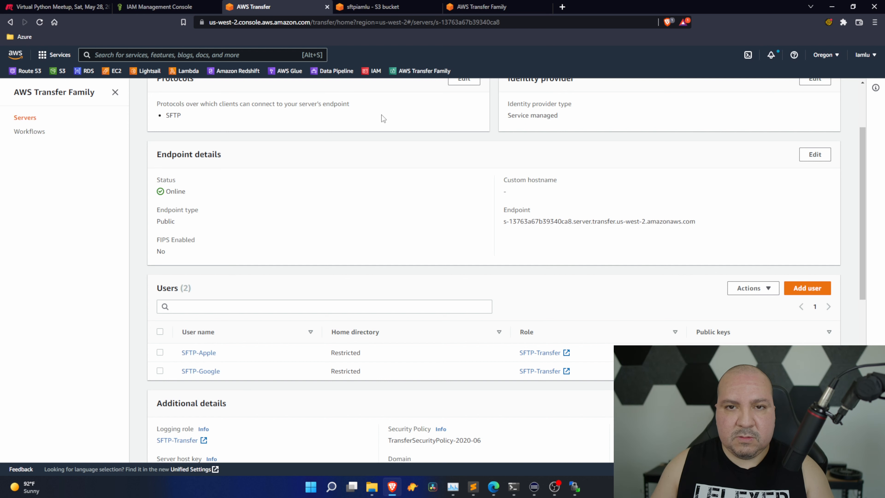
{"action": "left_click", "coordinate": [405, 13]}
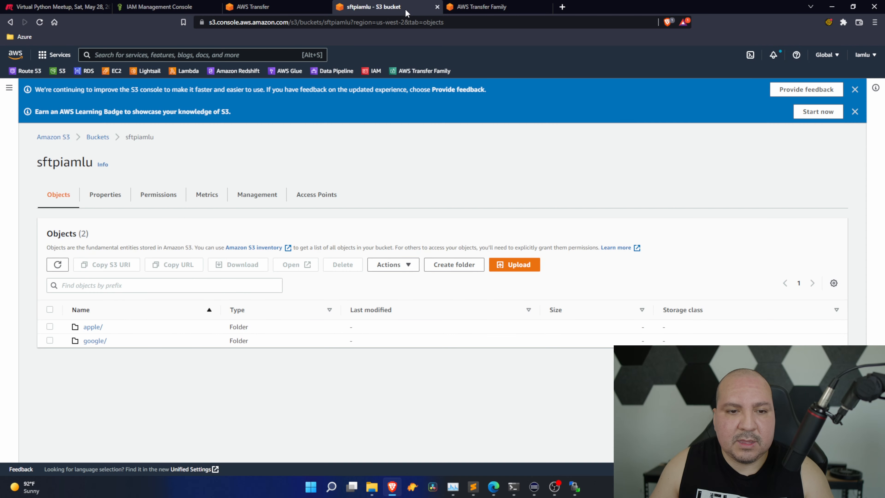
{"action": "left_click", "coordinate": [91, 330]}
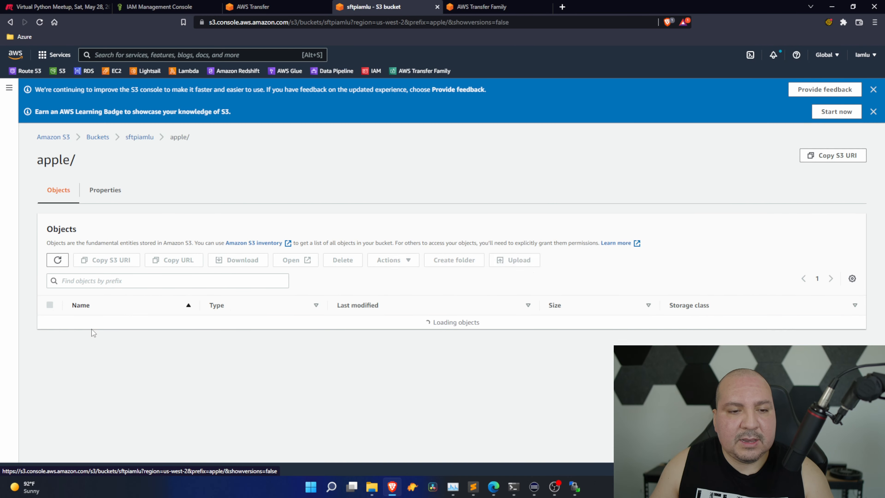
{"action": "left_click", "coordinate": [65, 258]}
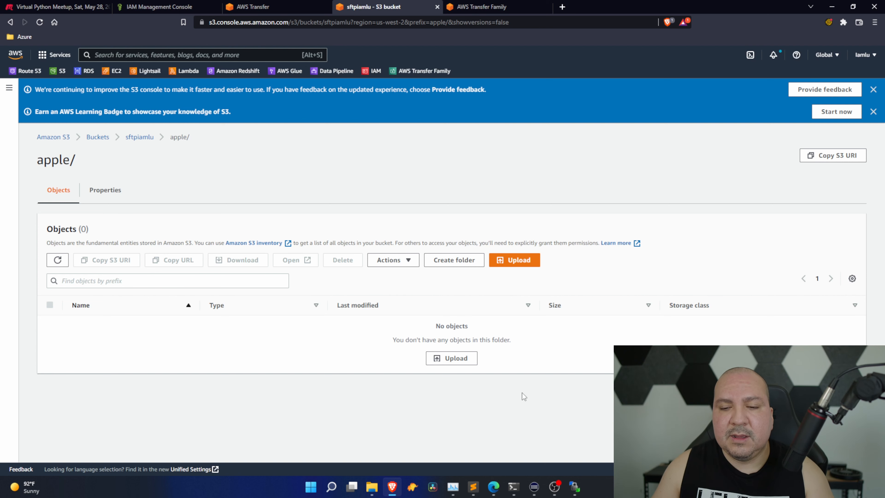
Step: In WinSCP, start a new site and set its host name to the endpoint copied from the AWS Transfer server's details
{"action": "left_click", "coordinate": [574, 486]}
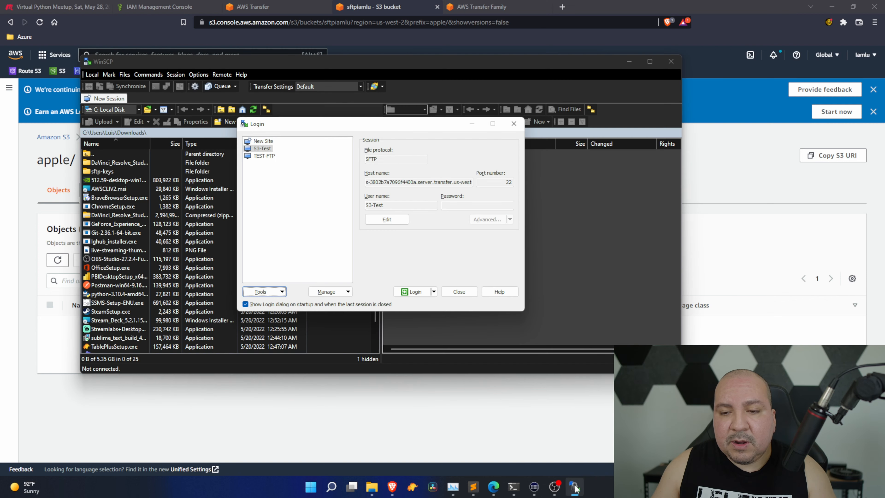
{"action": "left_click", "coordinate": [267, 142]}
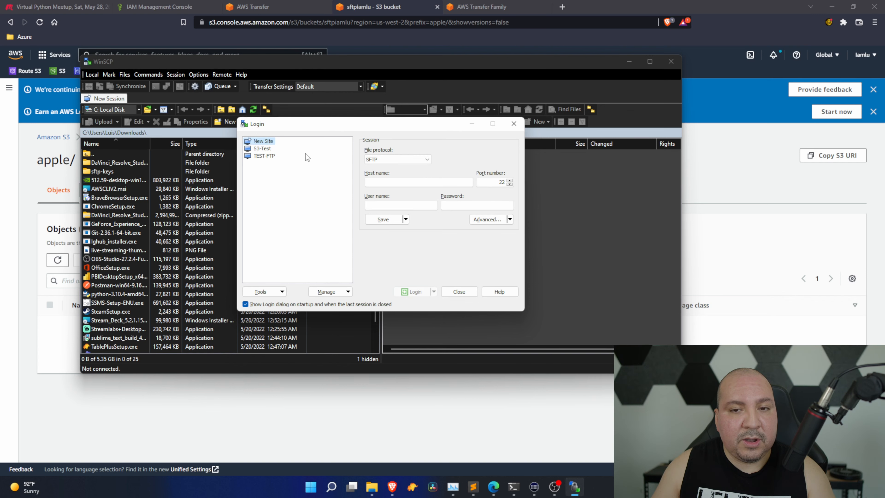
{"action": "left_click", "coordinate": [748, 143]}
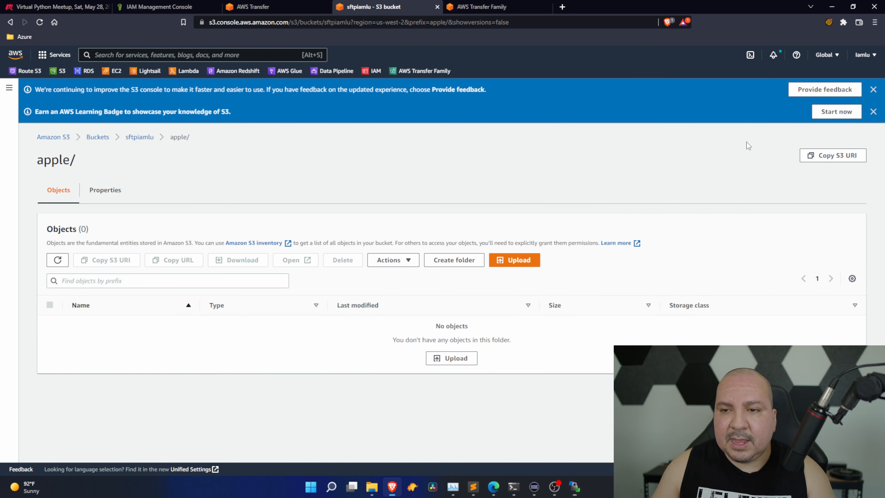
{"action": "left_click", "coordinate": [252, 7]}
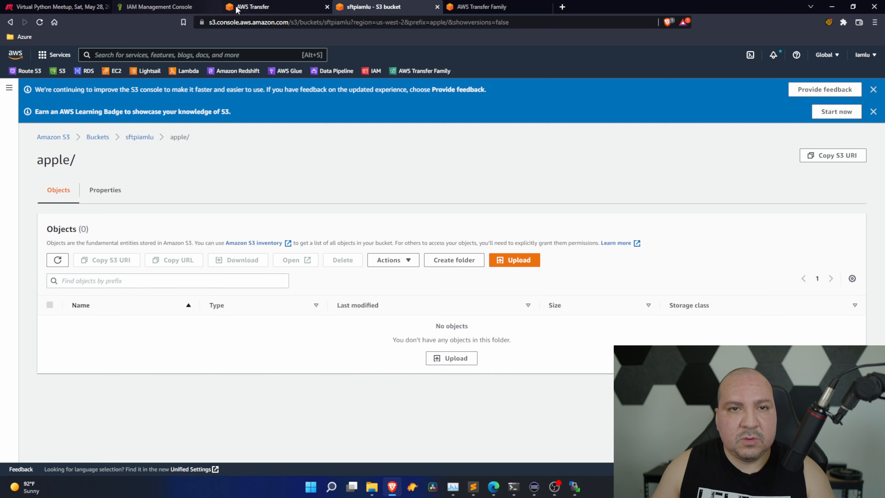
{"action": "left_click_drag", "start_coordinate": [695, 221], "coordinate": [502, 221]}
{"action": "key", "text": "ctrl+c"}
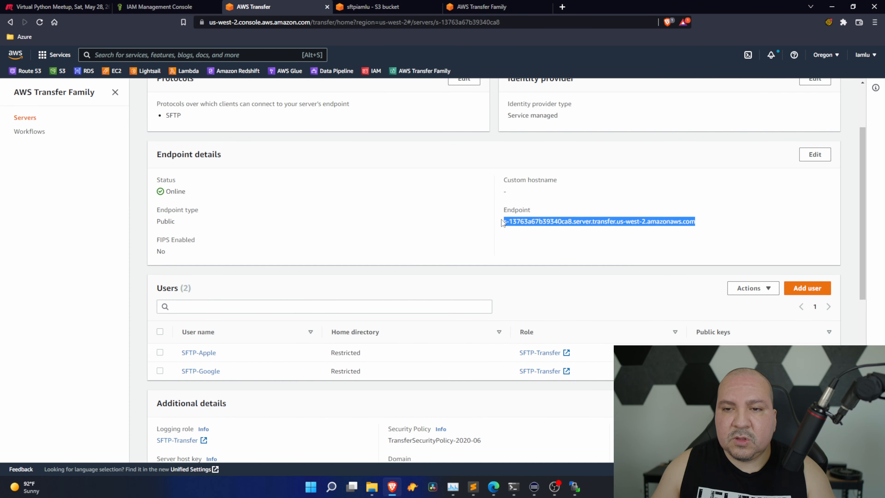
{"action": "left_click", "coordinate": [575, 486]}
{"action": "left_click", "coordinate": [392, 182]}
{"action": "key", "text": "ctrl+v"}
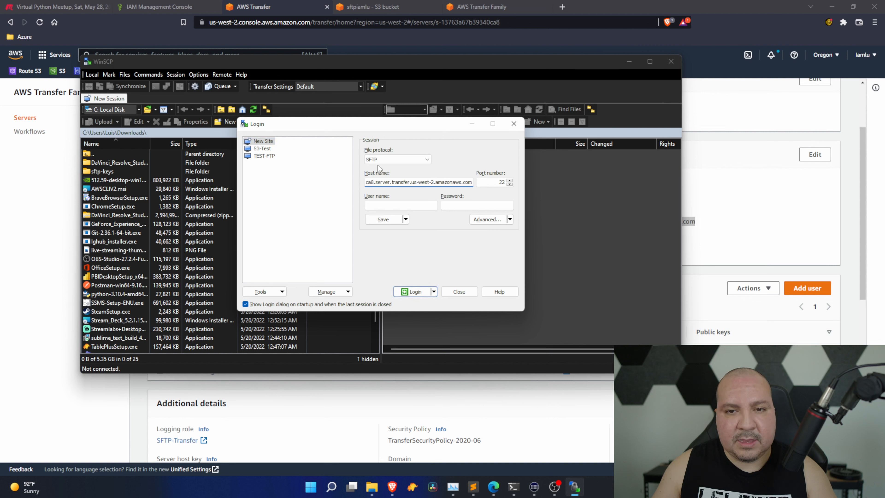
Step: Enter SFTP-Apple as the user name of the new site
{"action": "key", "text": "Tab"}
{"action": "key", "text": "Tab"}
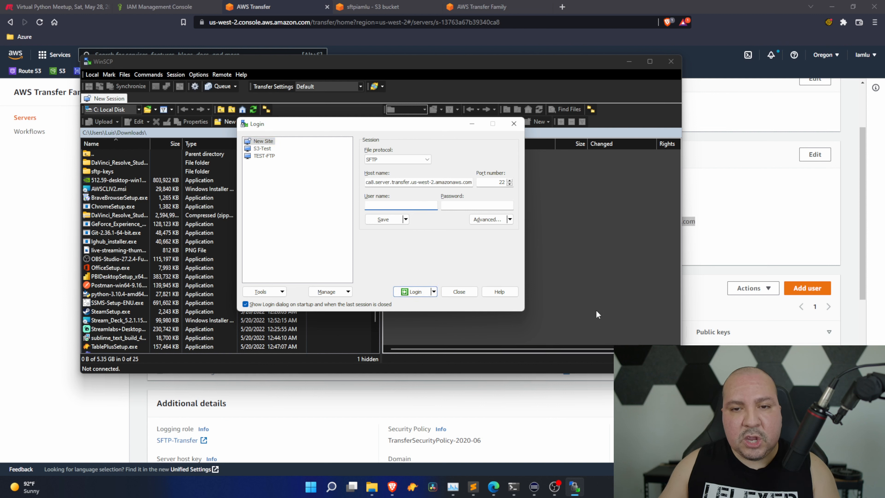
{"action": "type", "text": "SFTP-Apple"}
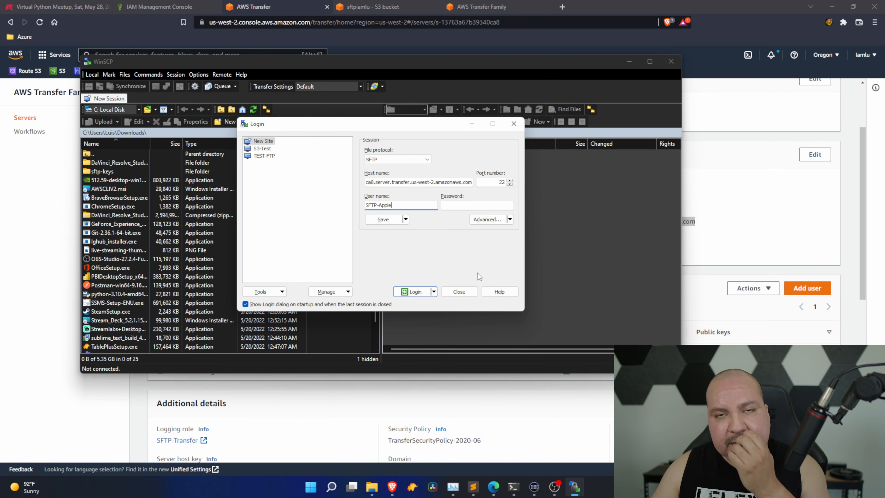
{"action": "left_click", "coordinate": [484, 219]}
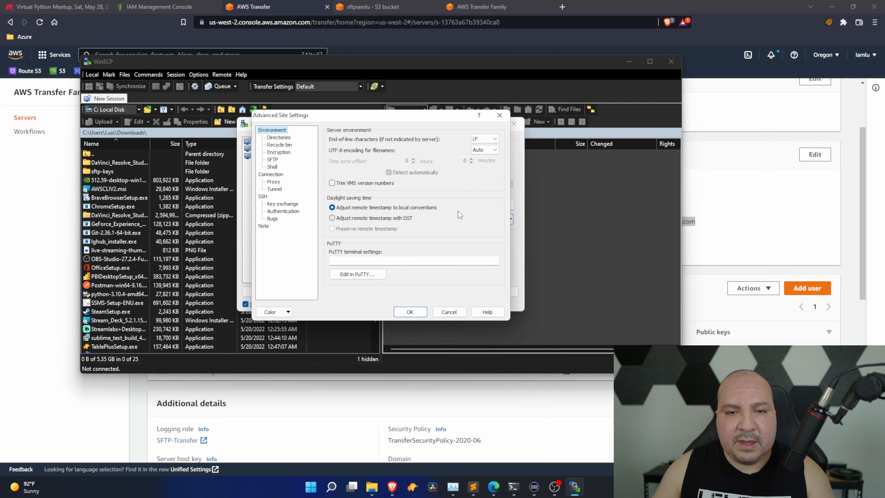
{"action": "left_click", "coordinate": [282, 204]}
{"action": "left_click", "coordinate": [287, 212]}
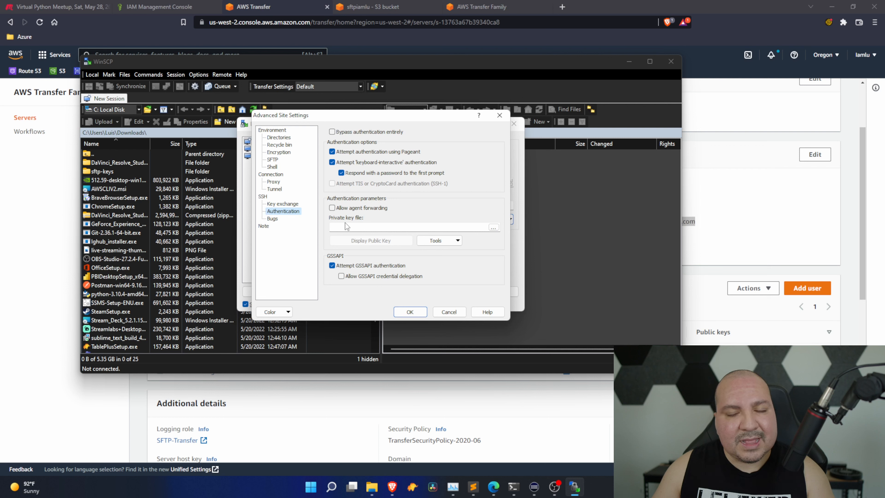
{"action": "left_click", "coordinate": [494, 229]}
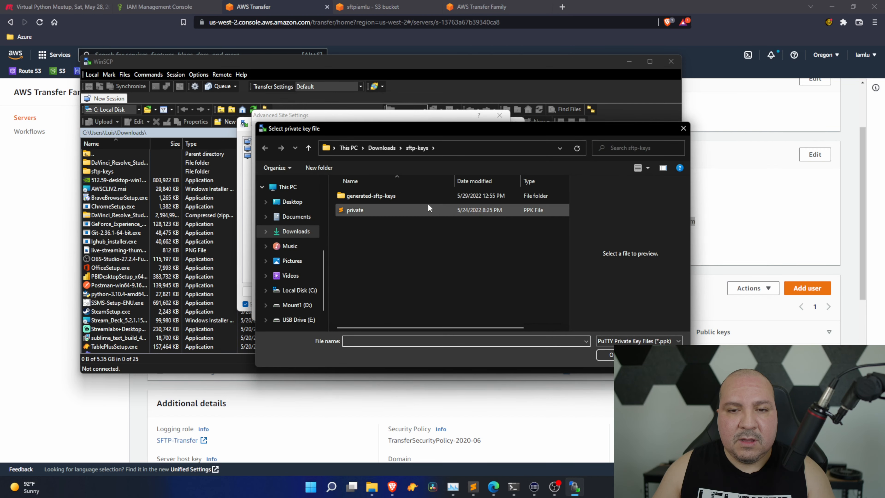
{"action": "double_click", "coordinate": [409, 198]}
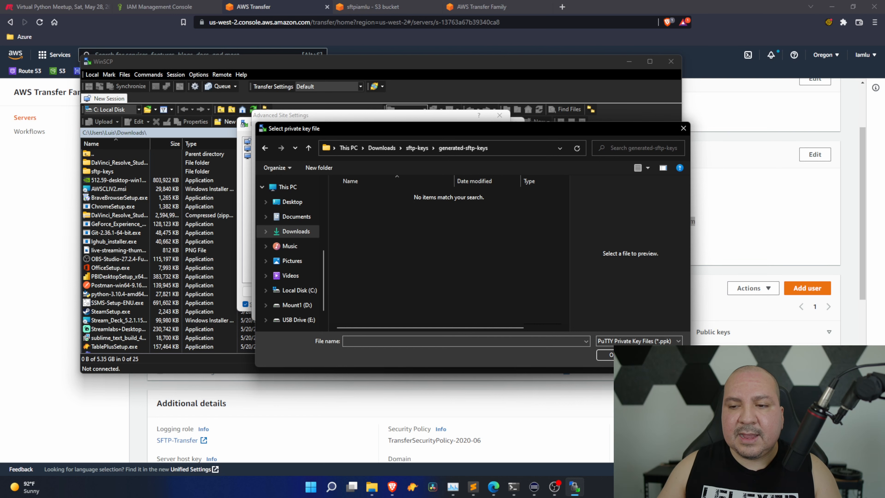
{"action": "left_click", "coordinate": [662, 354]}
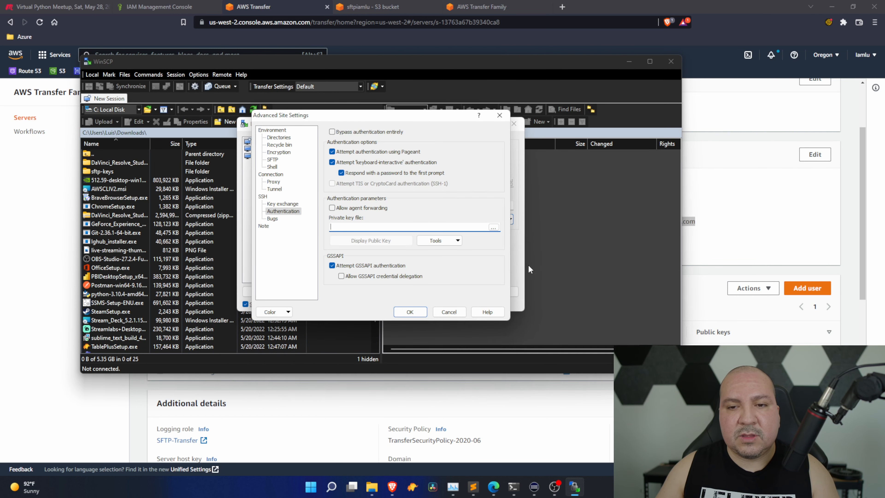
{"action": "left_click", "coordinate": [454, 312]}
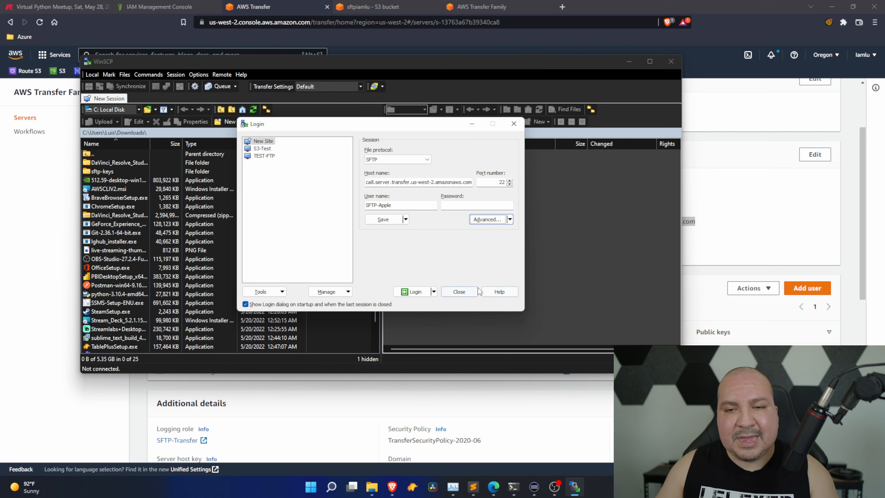
Step: Run PuTTYgen from WinSCP and load apple-private-openssh from the generated-sftp-keys folder, showing all file types
{"action": "left_click", "coordinate": [277, 291]}
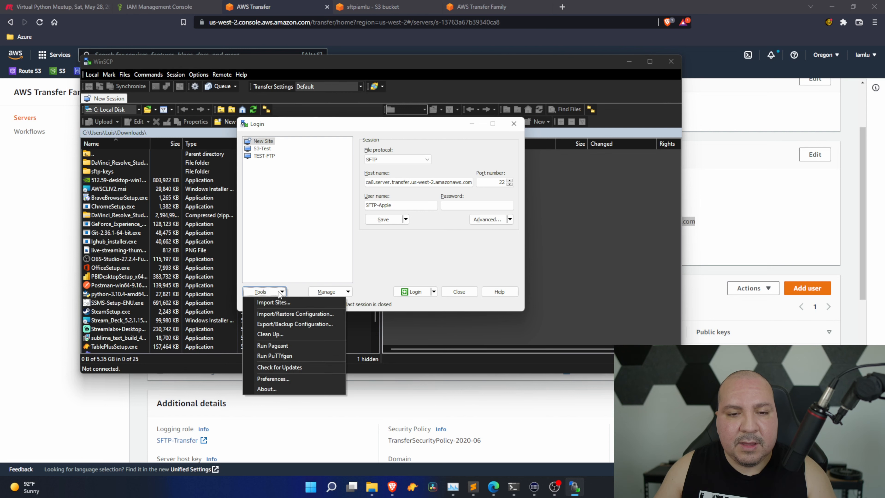
{"action": "left_click", "coordinate": [281, 356]}
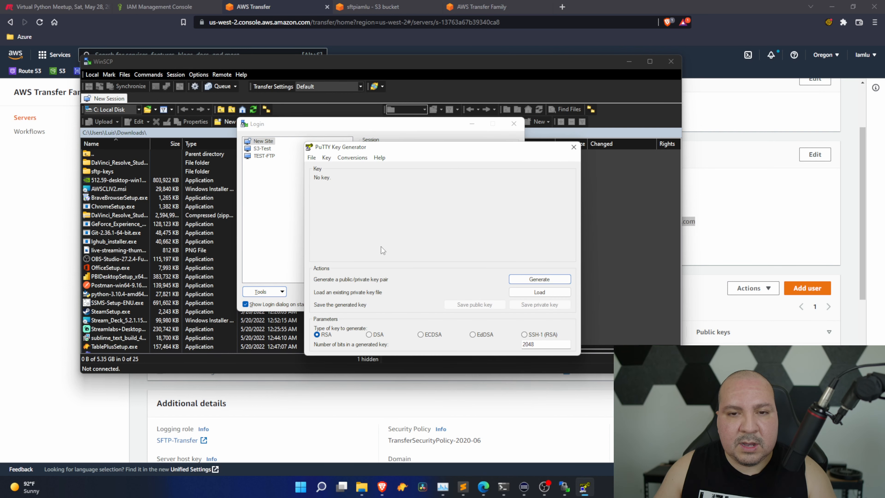
{"action": "left_click", "coordinate": [526, 291]}
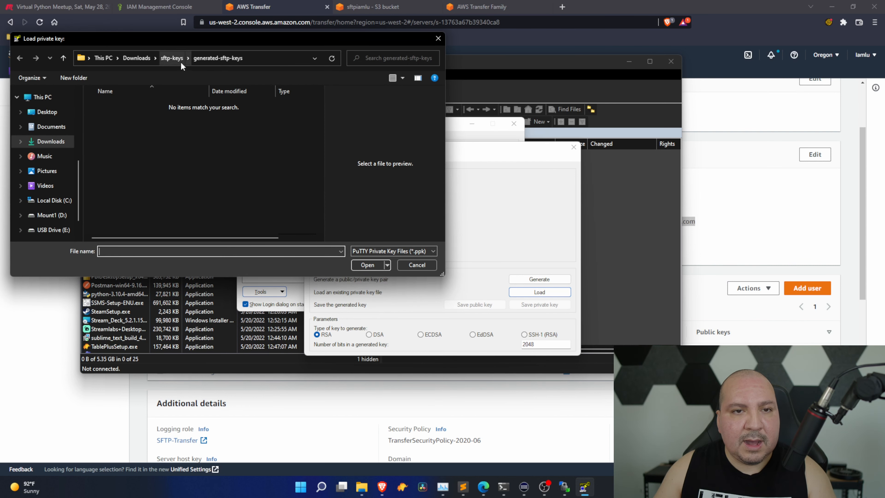
{"action": "left_click", "coordinate": [431, 254]}
{"action": "left_click", "coordinate": [412, 265]}
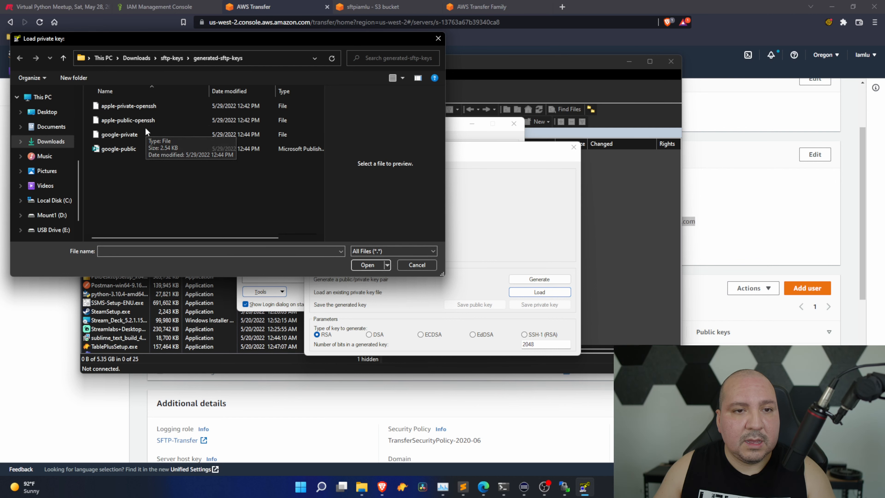
{"action": "double_click", "coordinate": [128, 105]}
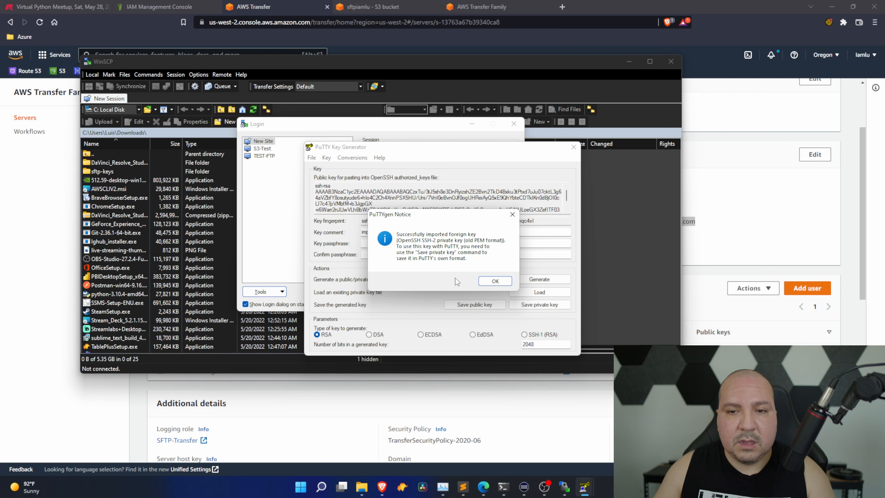
{"action": "left_click", "coordinate": [486, 282]}
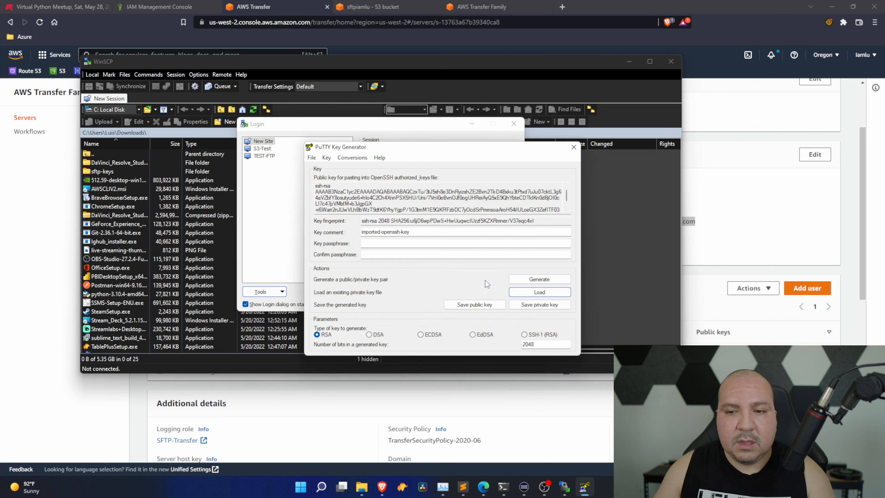
Step: Save the loaded private key without a passphrase as the PPK file apple-private in the generated-sftp-keys folder
{"action": "left_click", "coordinate": [529, 305]}
{"action": "left_click", "coordinate": [457, 275]}
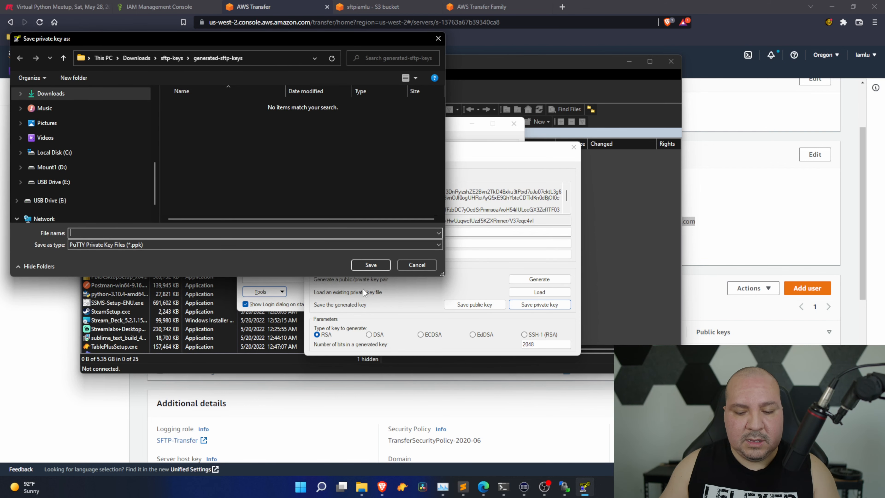
{"action": "type", "text": "app"}
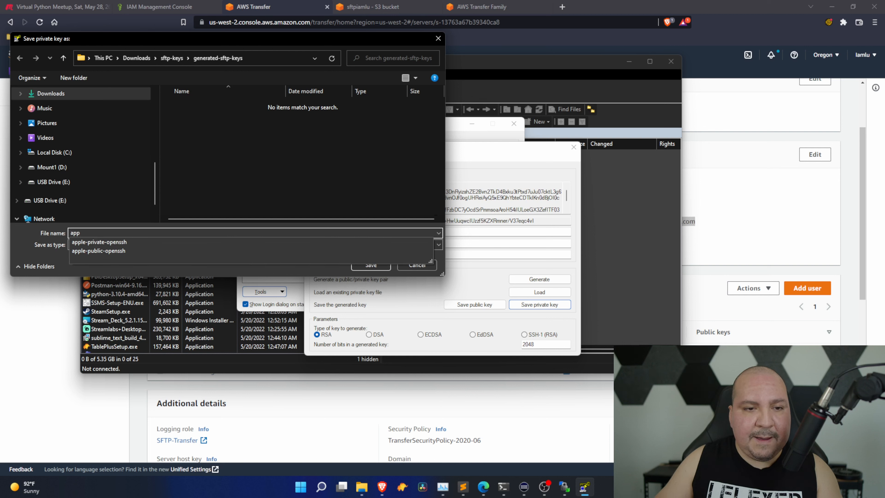
{"action": "key", "text": "Down"}
{"action": "key", "text": "BackSpace"}
{"action": "key", "text": "BackSpace"}
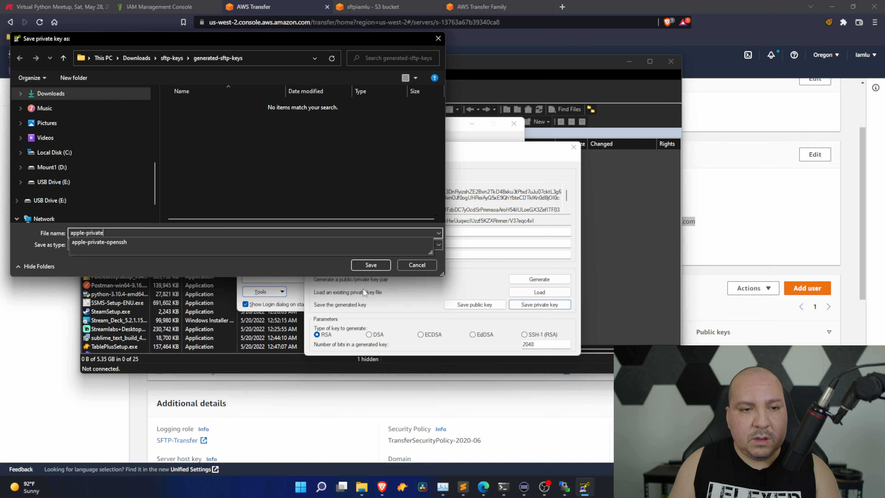
{"action": "key", "text": "Escape"}
{"action": "type", "text": "."}
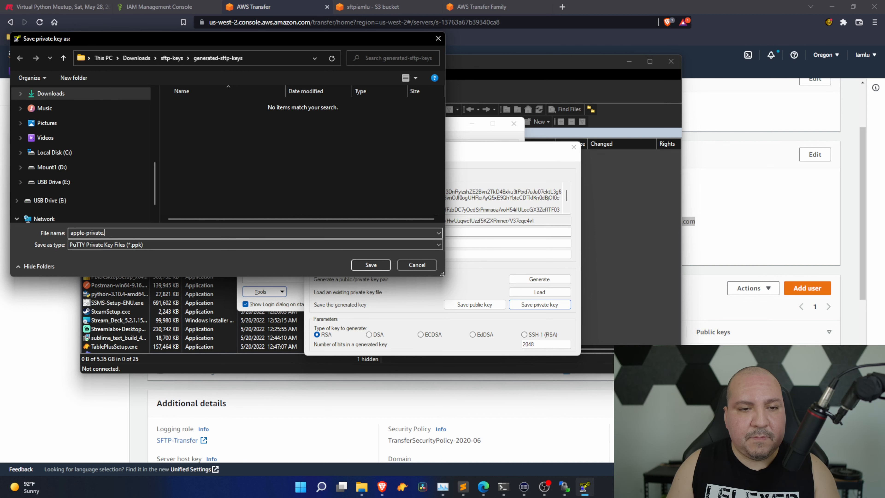
{"action": "key", "text": "BackSpace"}
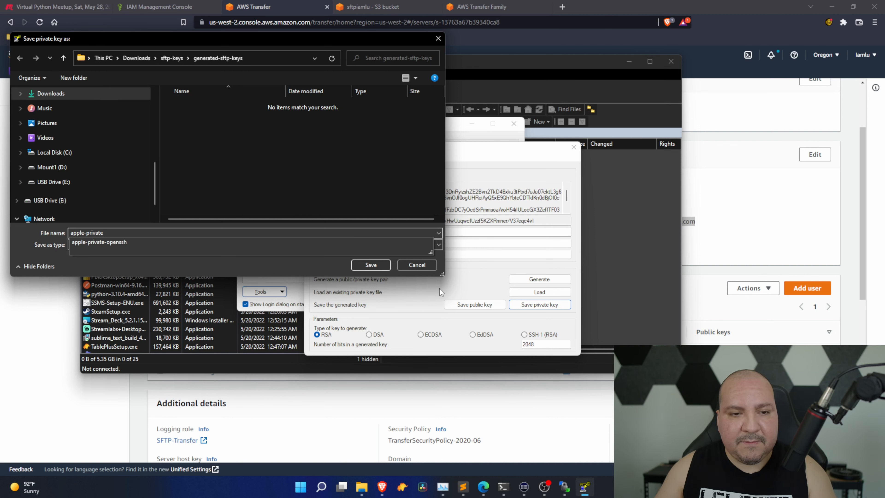
{"action": "left_click", "coordinate": [377, 269]}
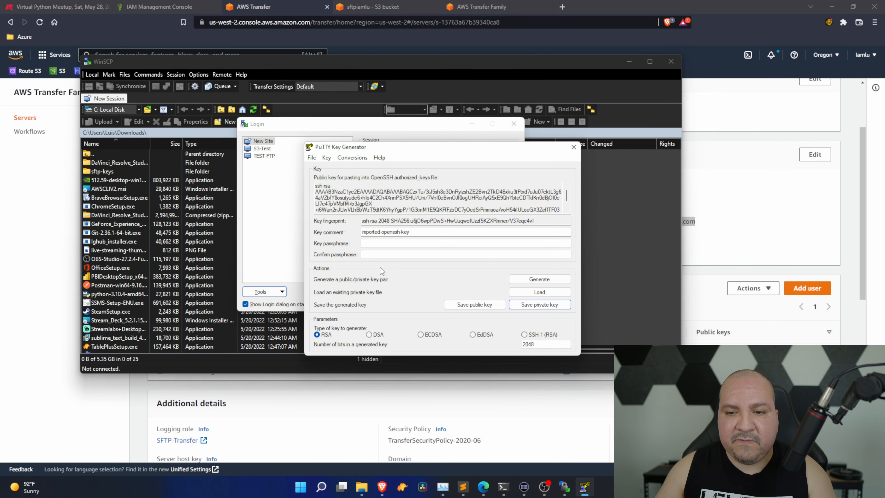
Step: Check the saved apple-private PPK file in the generated-sftp-keys folder and close PuTTY Key Generator
{"action": "left_click", "coordinate": [368, 483]}
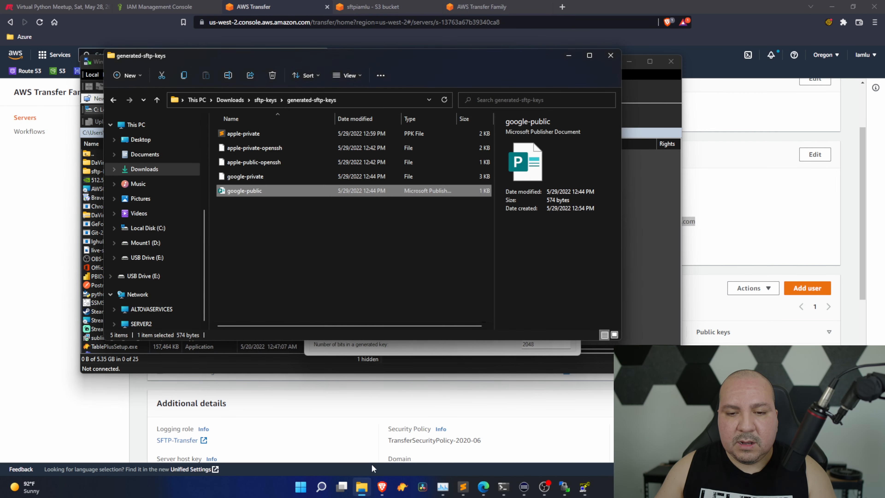
{"action": "left_click", "coordinate": [292, 137]}
{"action": "key", "text": "F2"}
{"action": "left_click", "coordinate": [334, 277]}
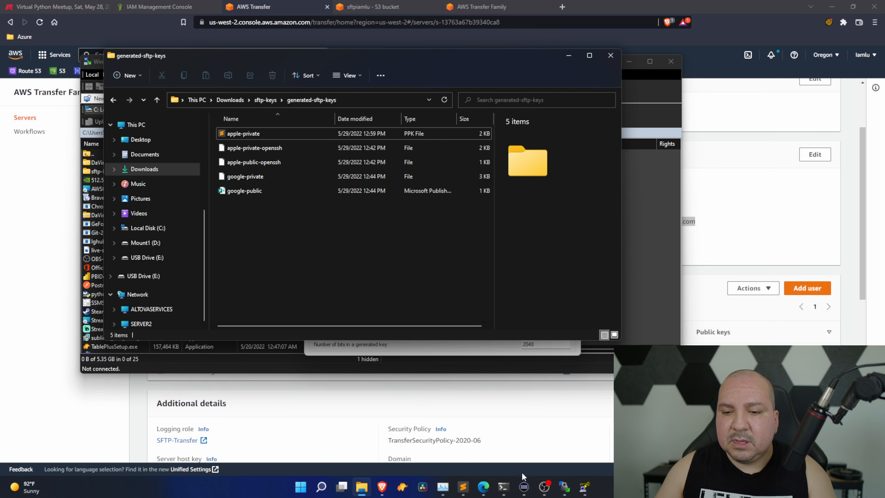
{"action": "mouse_move", "coordinate": [578, 487]}
{"action": "left_click", "coordinate": [578, 453]}
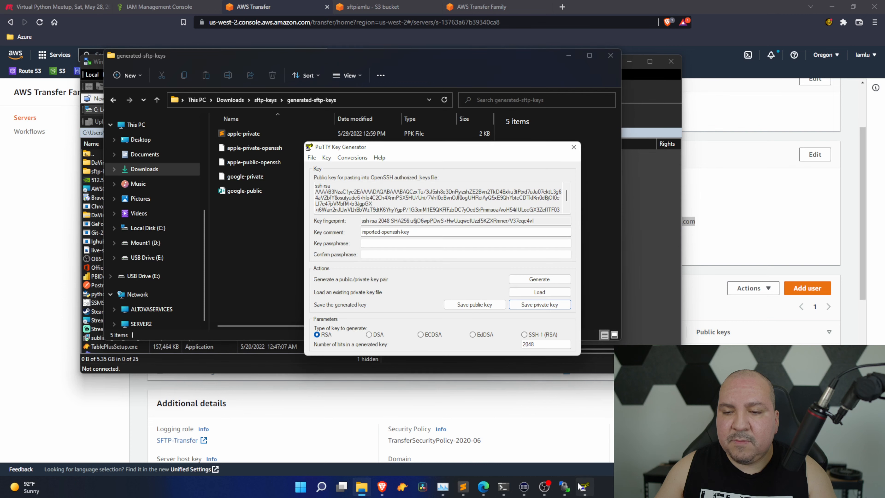
{"action": "left_click", "coordinate": [573, 147]}
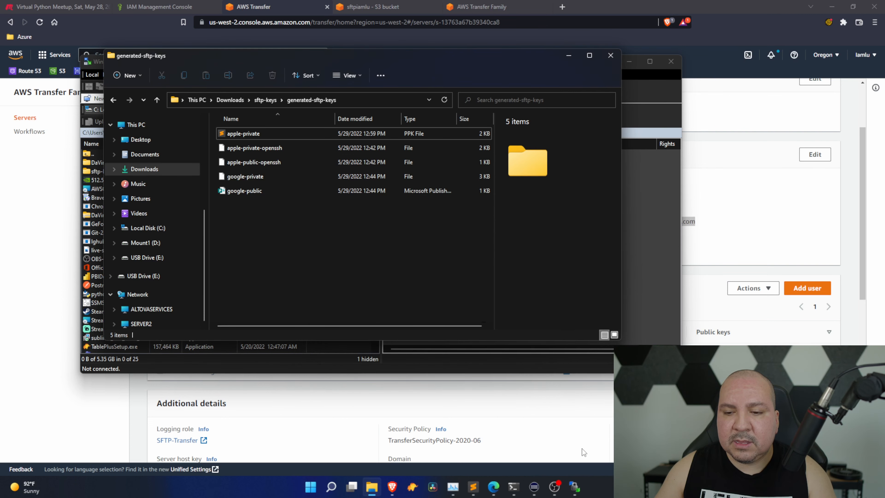
Step: Back in WinSCP, set the SSH authentication private key file of the new site to apple-private from generated-sftp-keys
{"action": "left_click", "coordinate": [574, 486]}
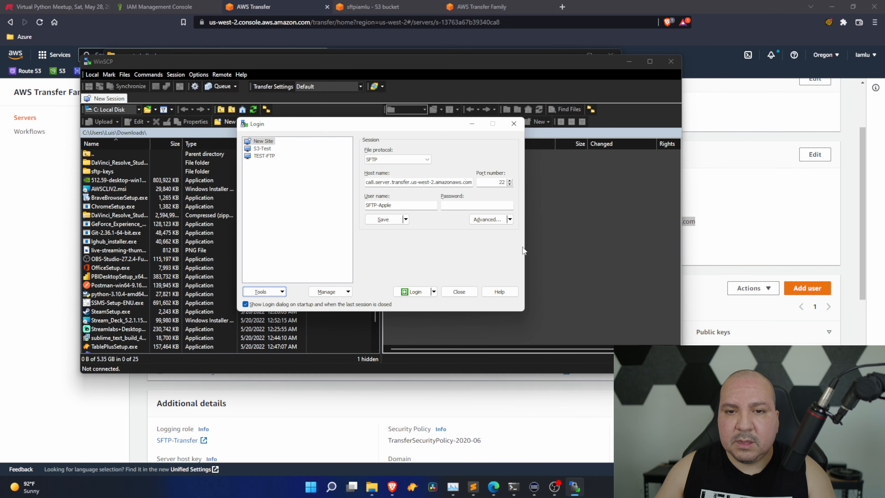
{"action": "left_click", "coordinate": [483, 219]}
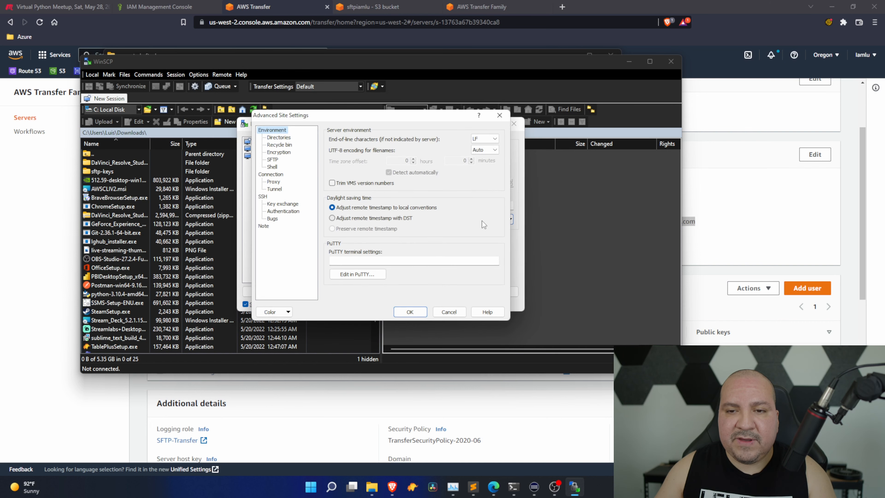
{"action": "left_click", "coordinate": [283, 212]}
{"action": "left_click", "coordinate": [330, 229]}
{"action": "left_click", "coordinate": [493, 227]}
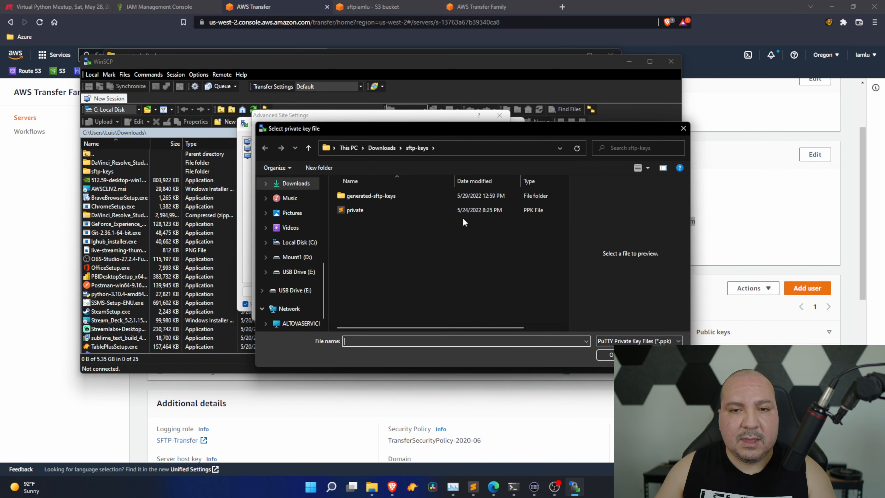
{"action": "double_click", "coordinate": [379, 196]}
{"action": "left_click", "coordinate": [379, 196]}
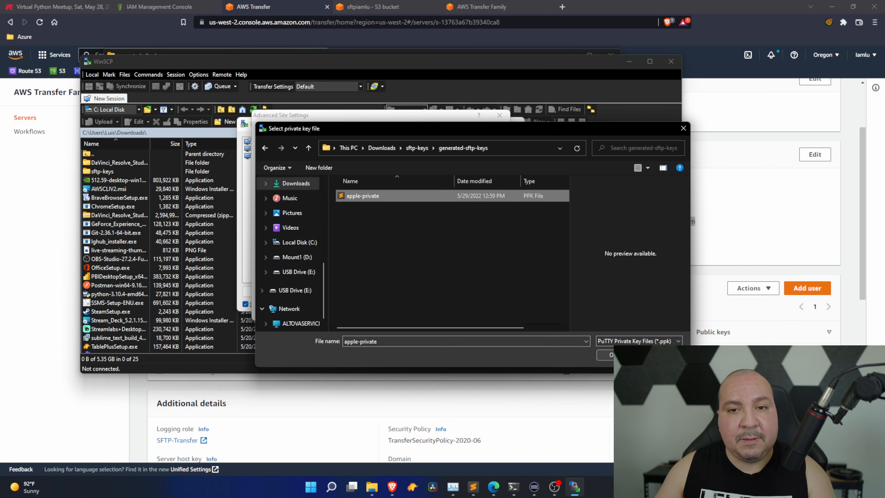
{"action": "left_click", "coordinate": [605, 354]}
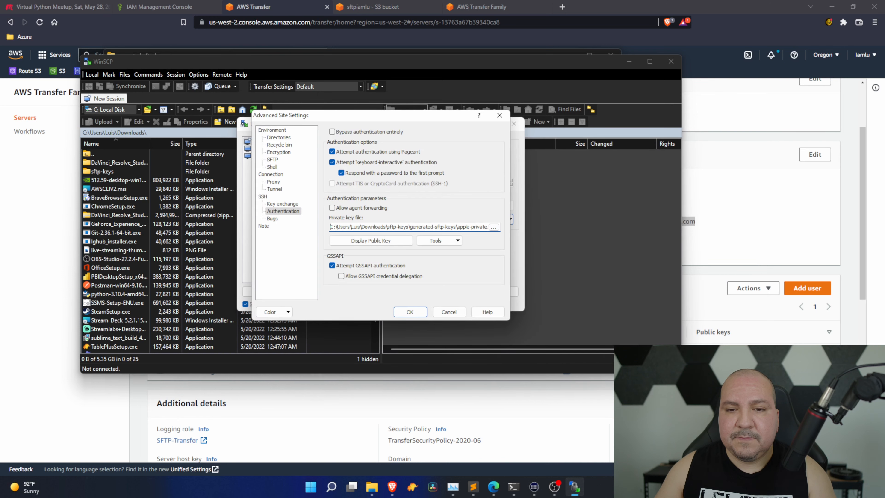
Step: Save the new site as SFTP-Apple and log in to it, trusting the server's host key
{"action": "left_click", "coordinate": [416, 313]}
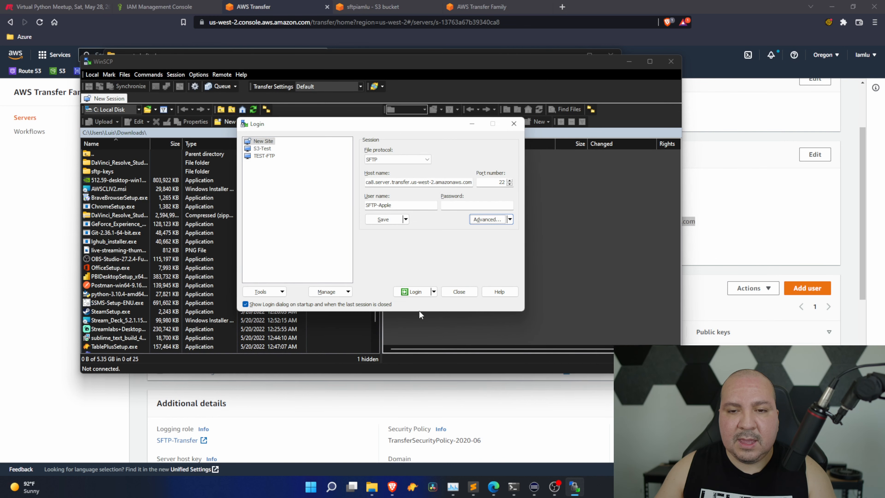
{"action": "left_click", "coordinate": [383, 219]}
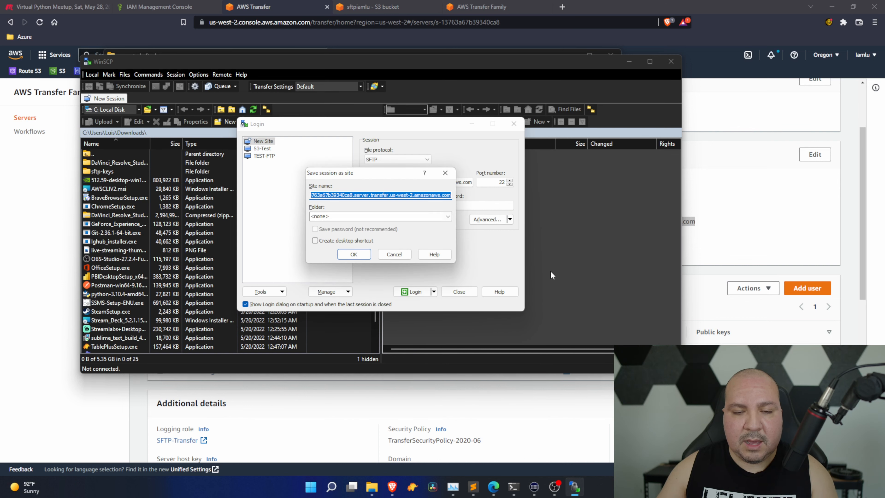
{"action": "type", "text": "SFTP-Apple"}
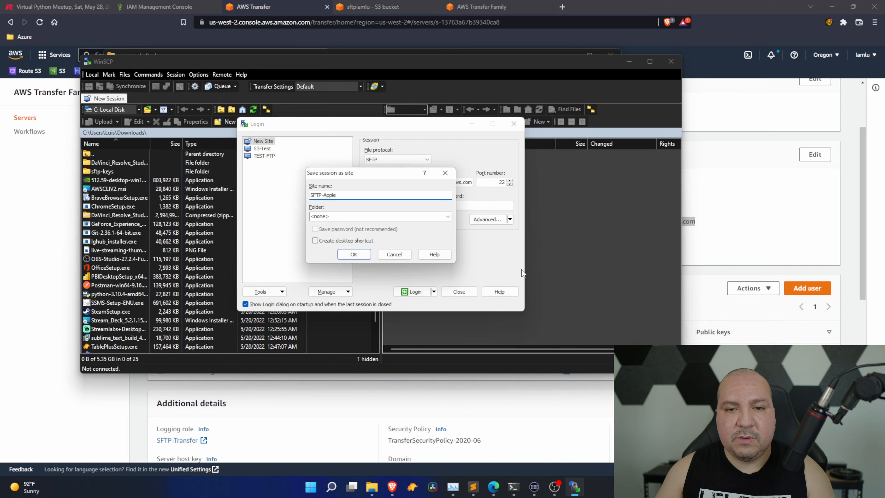
{"action": "left_click", "coordinate": [354, 254]}
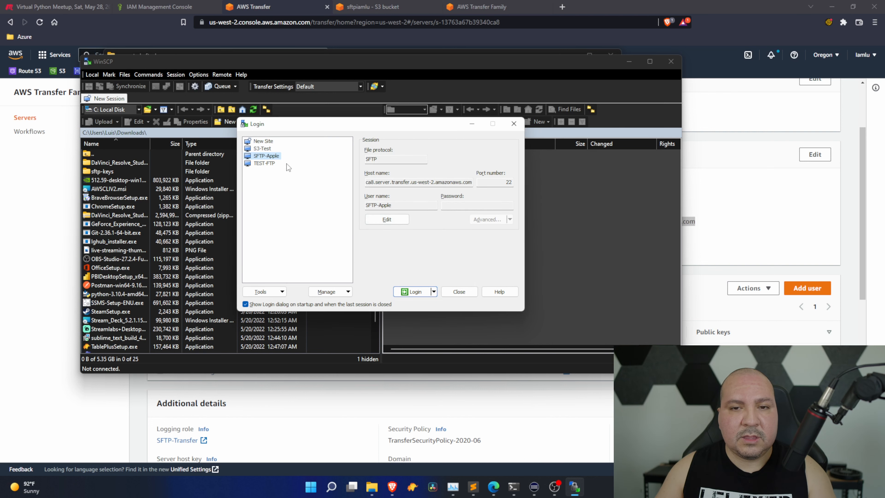
{"action": "double_click", "coordinate": [266, 156]}
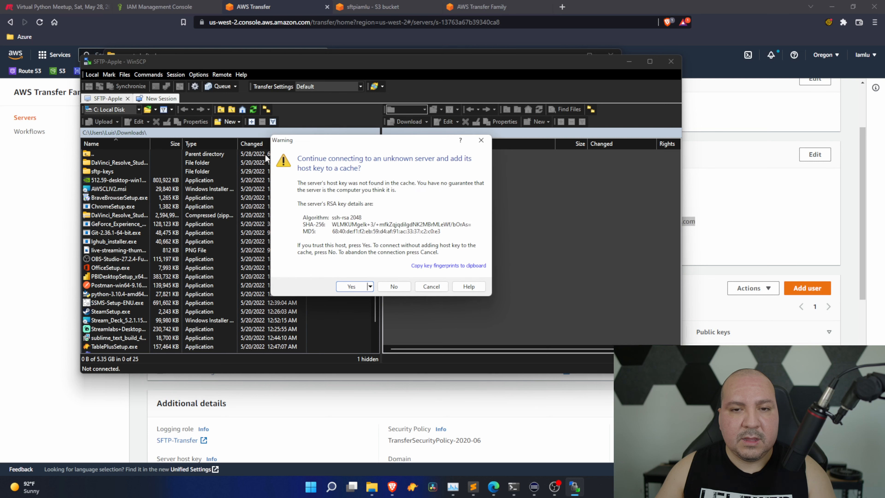
{"action": "left_click", "coordinate": [351, 287]}
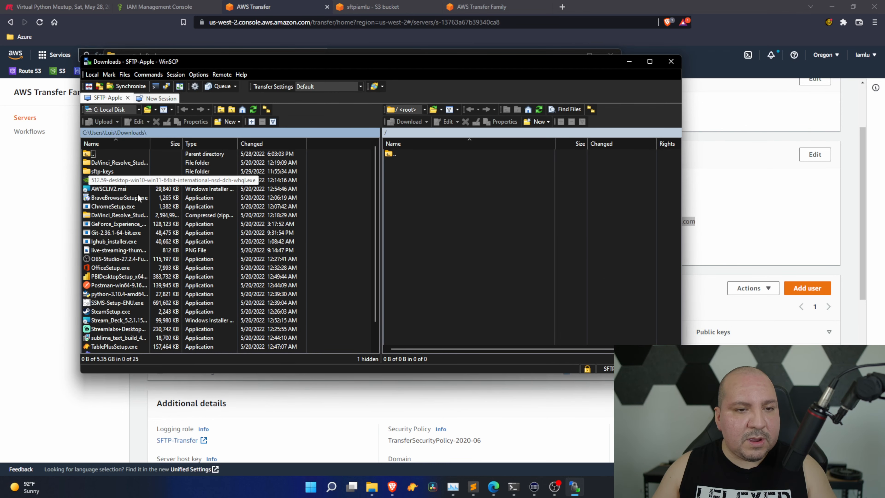
Step: Upload AWSCLIV2.msi and BraveBrowserSetup.exe to the remote root, skipping permission errors, and check for them in the bucket's refreshed apple/ folder
{"action": "left_click", "coordinate": [123, 198]}
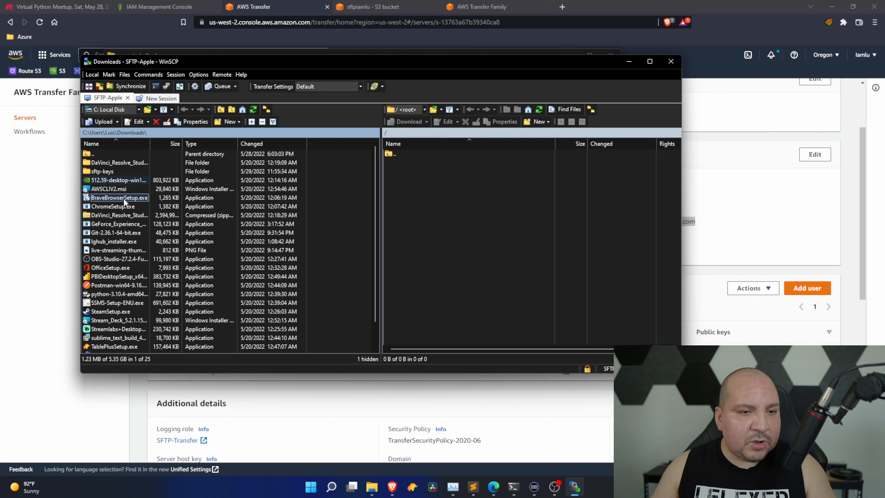
{"action": "left_click", "coordinate": [119, 188], "text": "ctrl"}
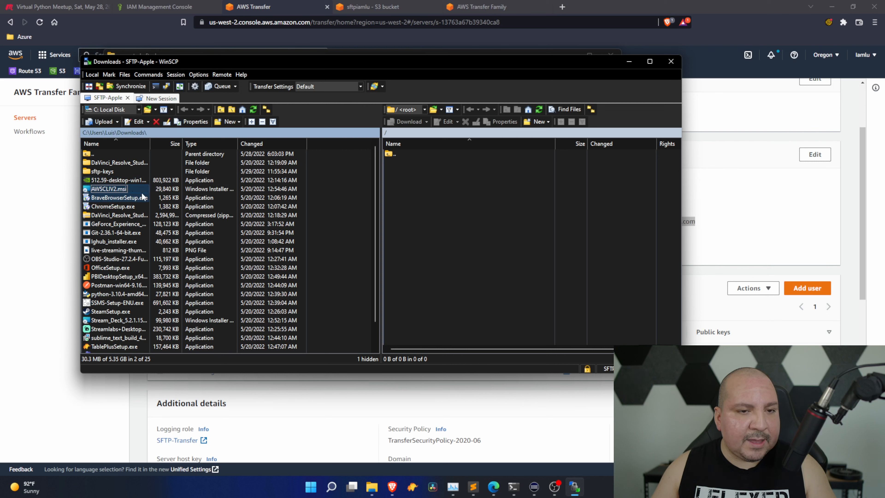
{"action": "left_click_drag", "start_coordinate": [116, 192], "coordinate": [454, 212]}
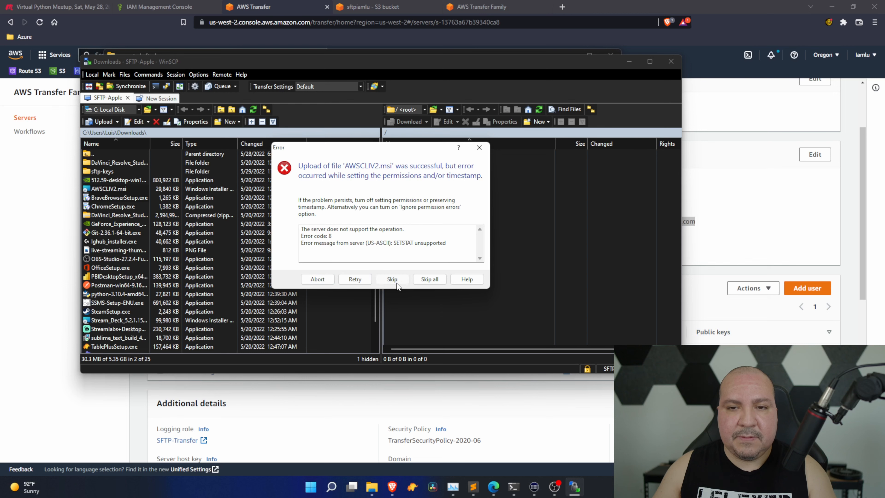
{"action": "left_click", "coordinate": [397, 284]}
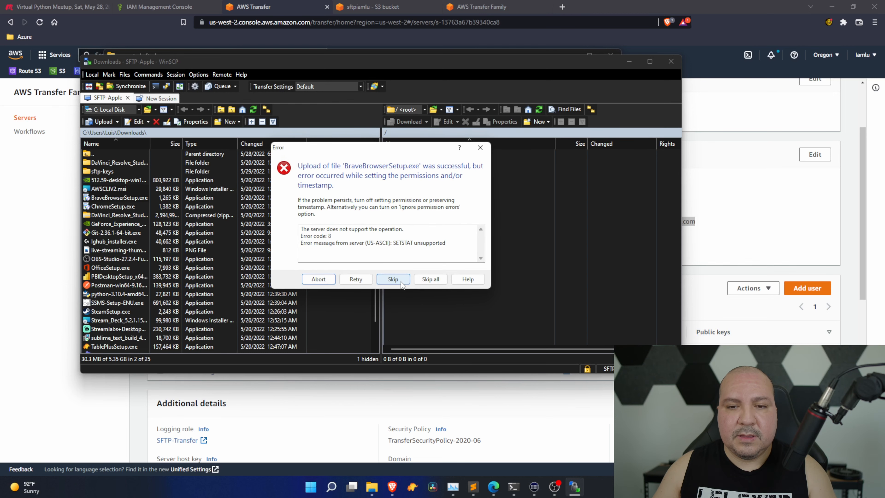
{"action": "left_click", "coordinate": [406, 284]}
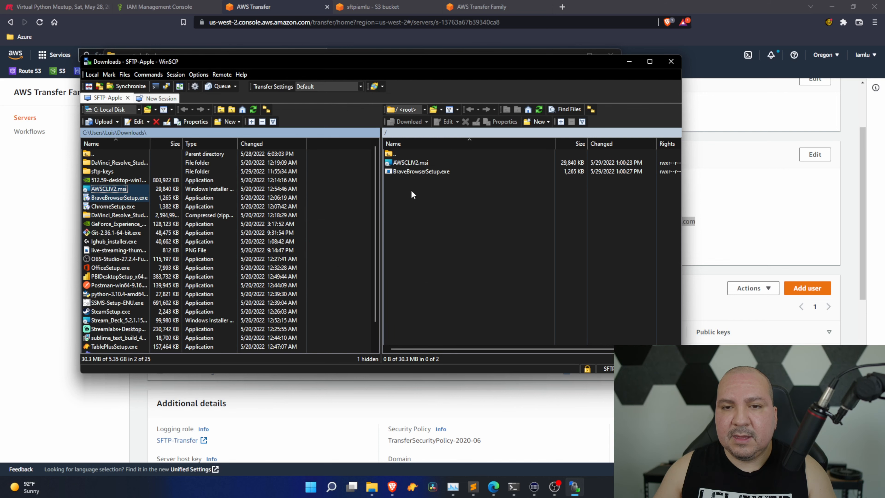
{"action": "left_click", "coordinate": [395, 11]}
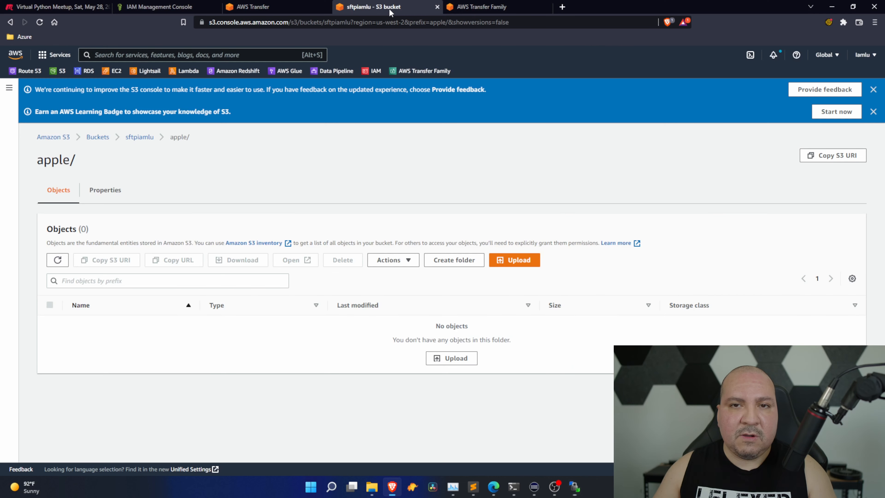
{"action": "left_click", "coordinate": [59, 259]}
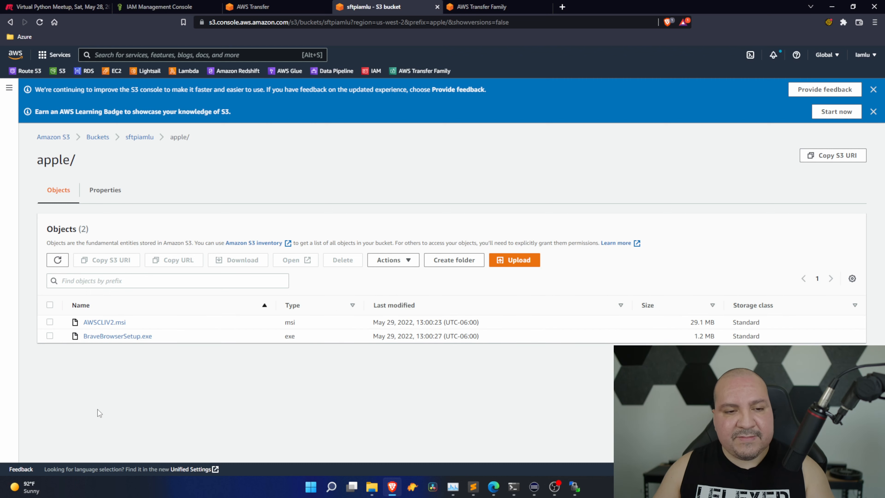
Step: Back in WinSCP, try to open the parent directory above the remote root of the SFTP-Apple session
{"action": "left_click", "coordinate": [575, 487]}
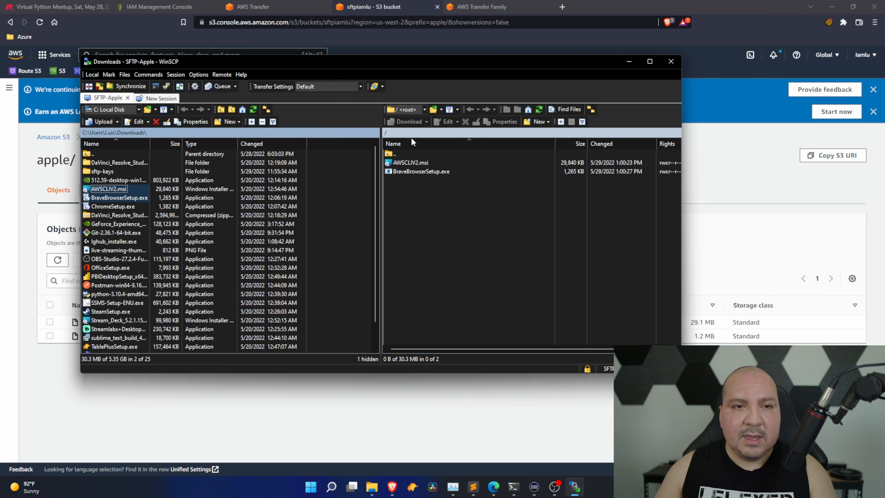
{"action": "left_click_drag", "start_coordinate": [282, 66], "coordinate": [262, 53]}
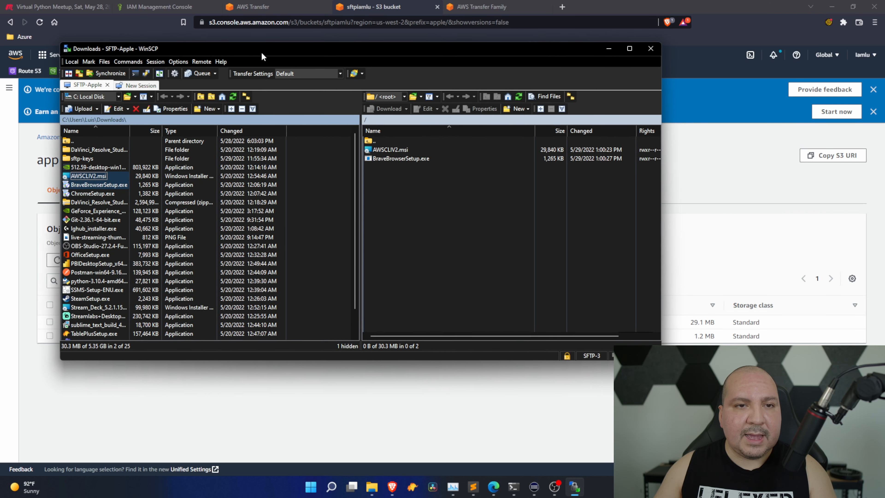
{"action": "left_click", "coordinate": [366, 120]}
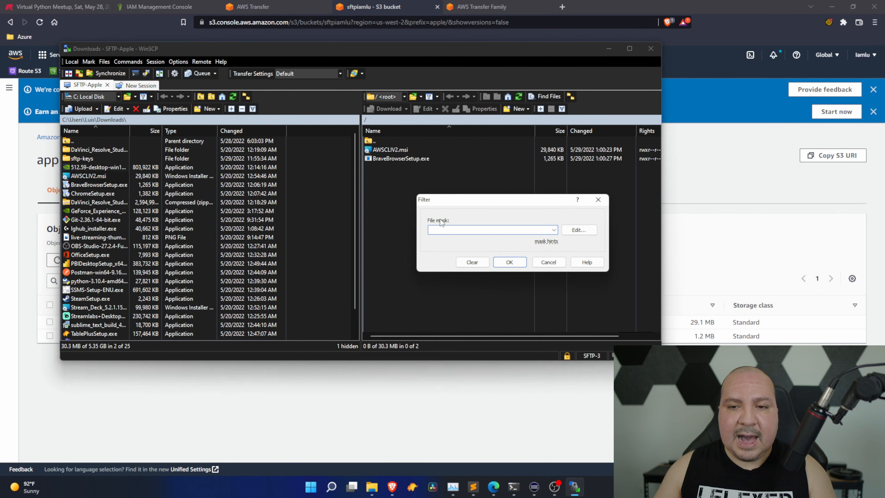
{"action": "left_click", "coordinate": [542, 258]}
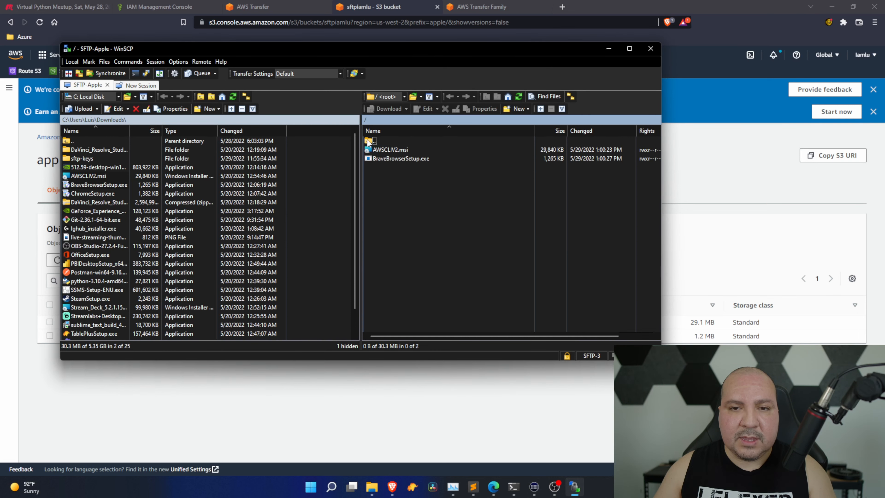
{"action": "double_click", "coordinate": [368, 141]}
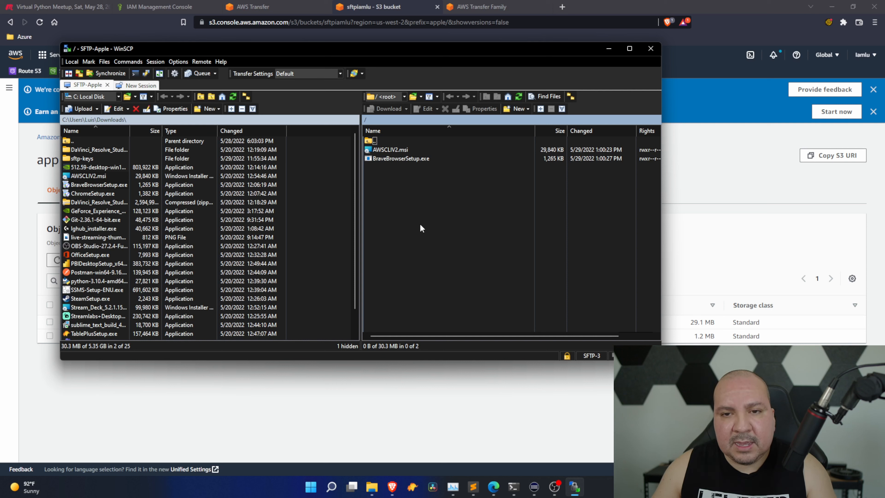
Step: Create a directory named Test in the remote root and check for it in the bucket's refreshed apple/ folder
{"action": "right_click", "coordinate": [418, 202]}
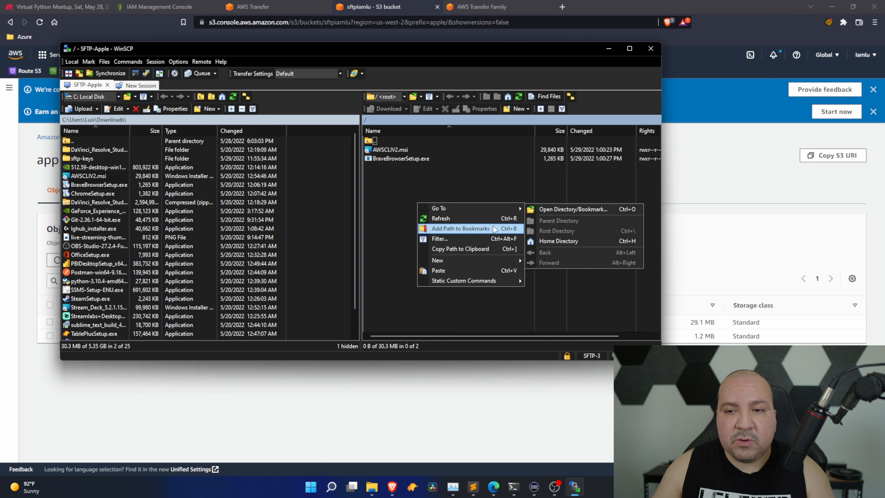
{"action": "mouse_move", "coordinate": [505, 262]}
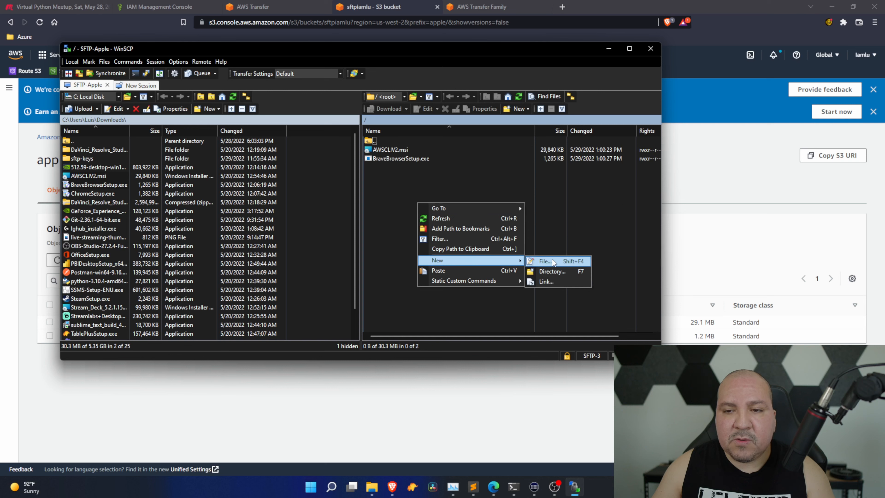
{"action": "left_click", "coordinate": [556, 271]}
{"action": "type", "text": "Test"}
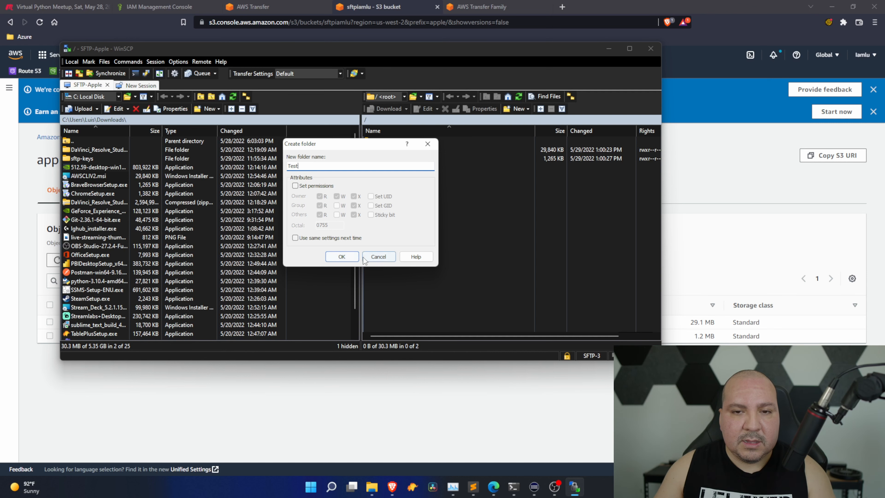
{"action": "left_click", "coordinate": [341, 257]}
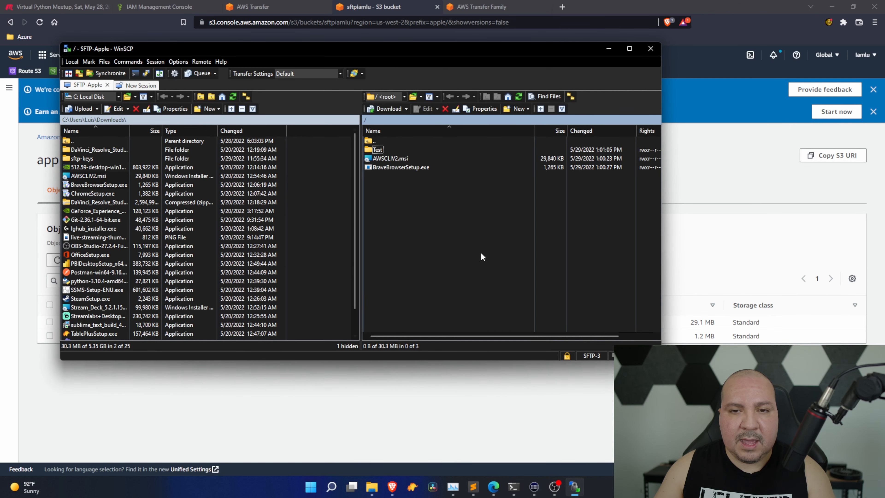
{"action": "left_click", "coordinate": [488, 390]}
{"action": "left_click", "coordinate": [58, 259]}
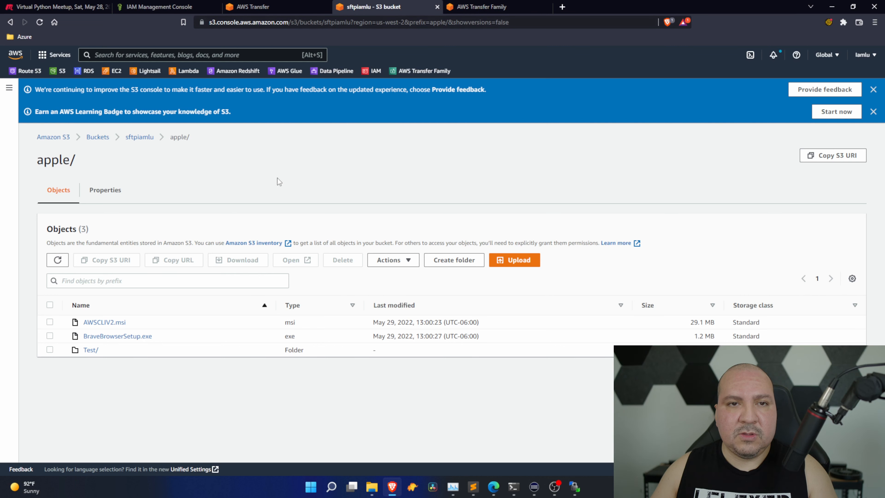
Step: Start a new site in WinSCP and set its host name to the endpoint copied from the AWS Transfer server's details
{"action": "left_click", "coordinate": [575, 487]}
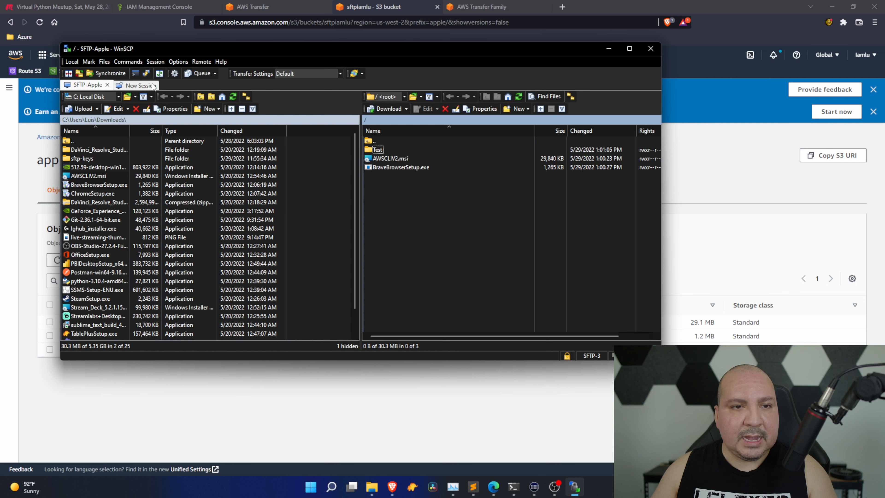
{"action": "left_click", "coordinate": [143, 88]}
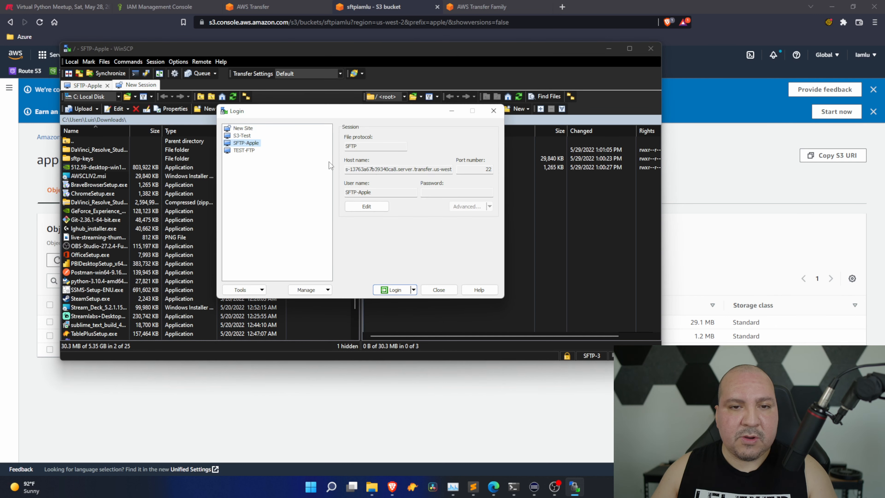
{"action": "left_click", "coordinate": [252, 129]}
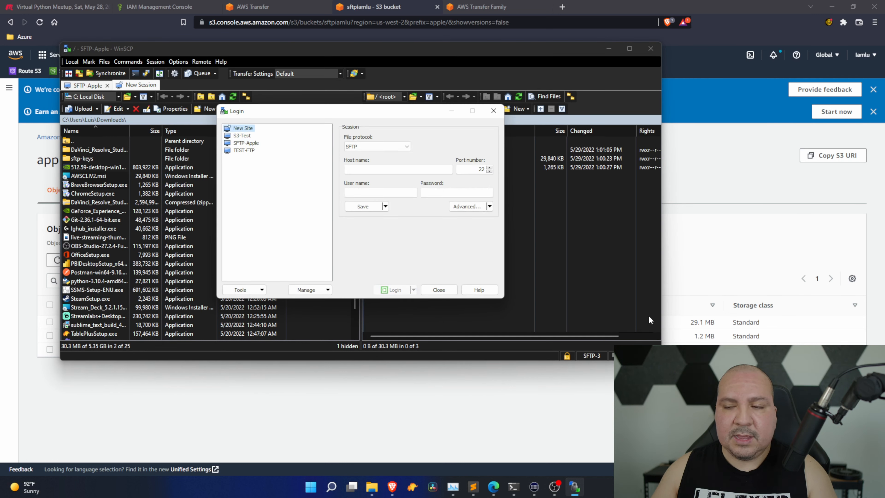
{"action": "left_click", "coordinate": [751, 232]}
{"action": "left_click", "coordinate": [275, 6]}
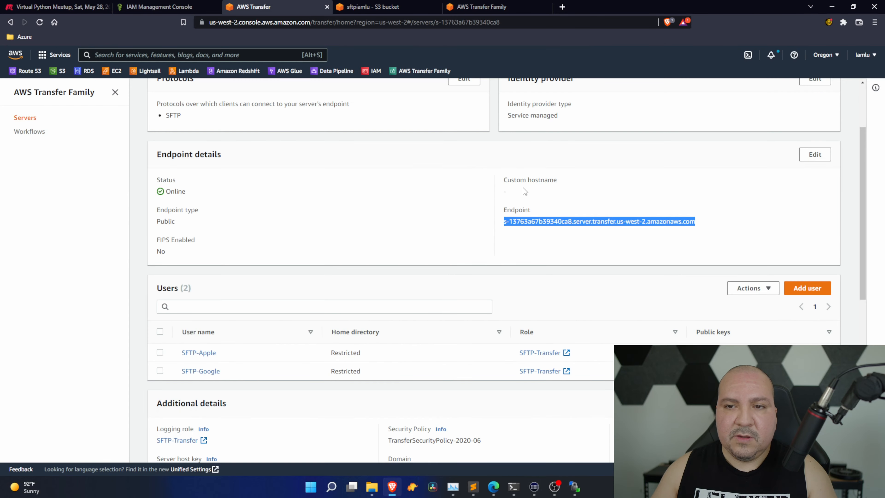
{"action": "right_click", "coordinate": [584, 217]}
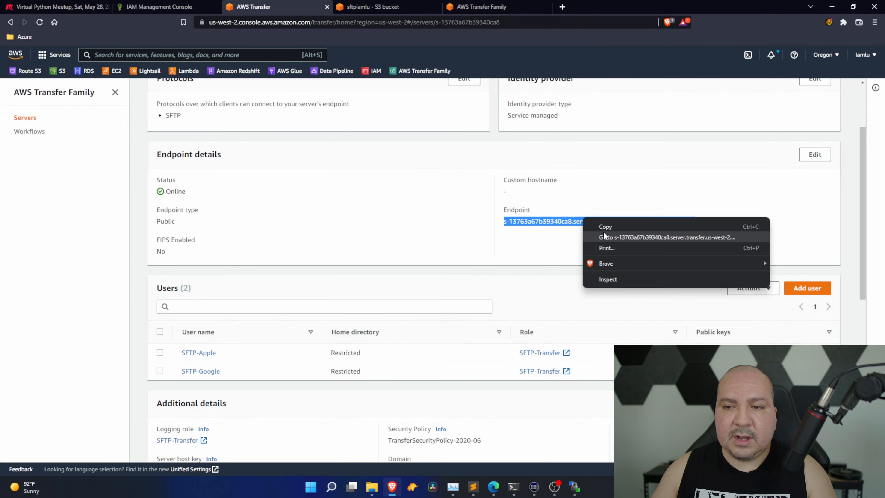
{"action": "left_click", "coordinate": [625, 230]}
{"action": "left_click", "coordinate": [575, 487]}
{"action": "left_click", "coordinate": [397, 169]}
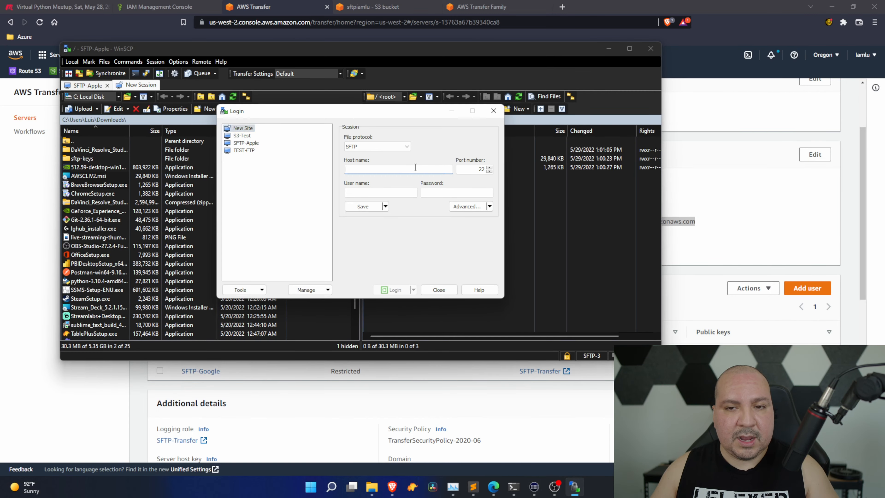
{"action": "key", "text": "ctrl+v"}
Step: Set the user name of the new site to SFTP-Google
{"action": "left_click", "coordinate": [362, 191]}
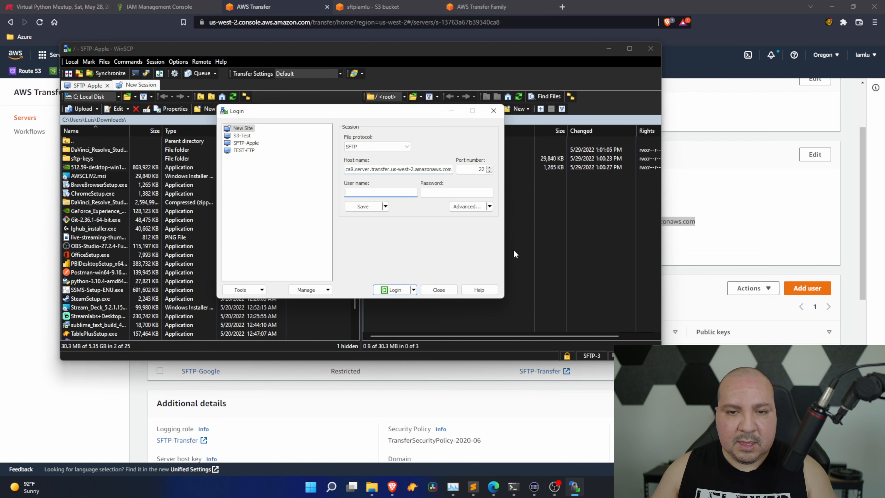
{"action": "type", "text": "SFTP-"}
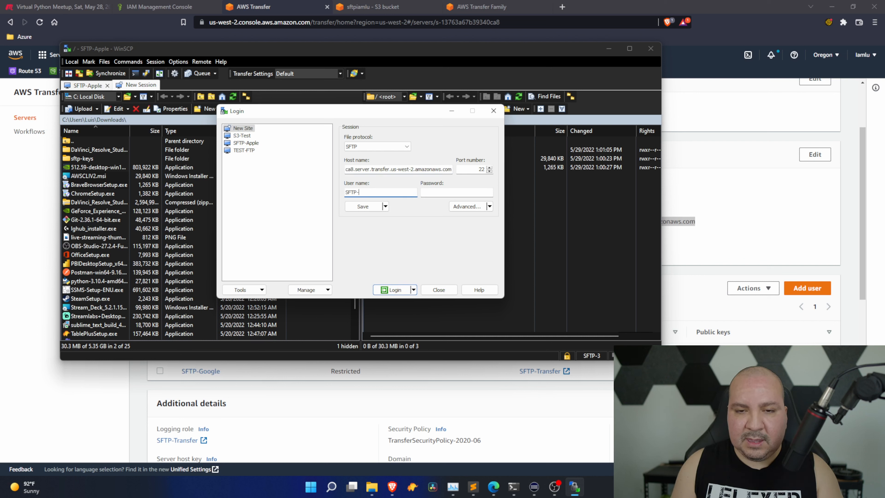
{"action": "type", "text": "Google"}
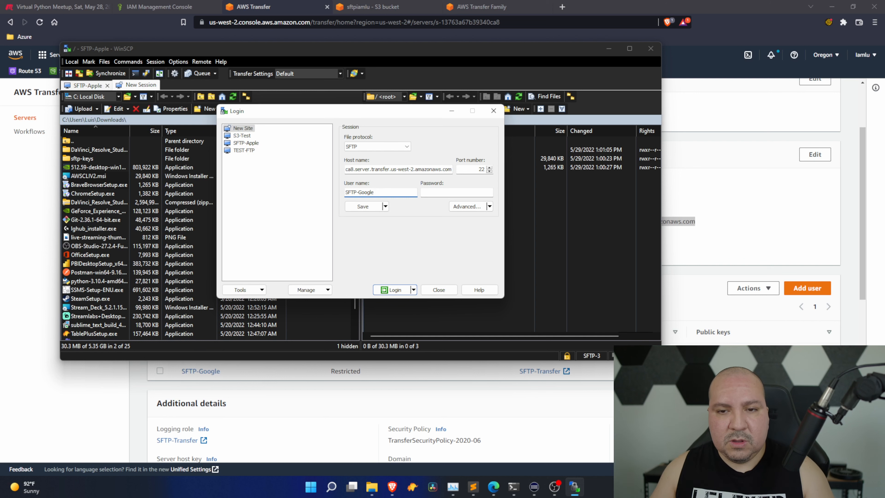
{"action": "left_click", "coordinate": [467, 209]}
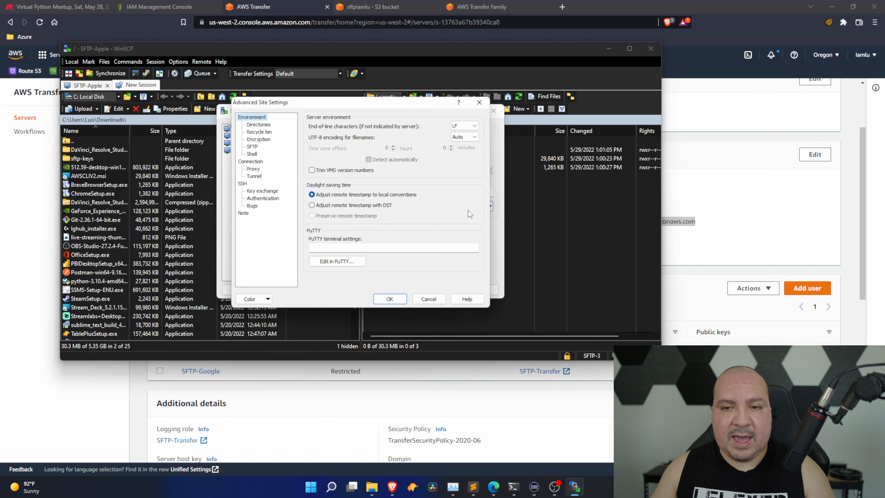
{"action": "left_click", "coordinate": [275, 199]}
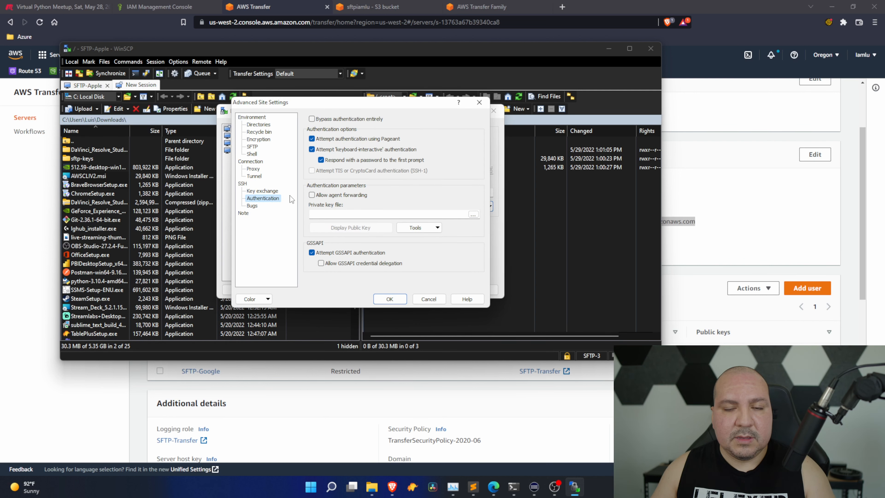
{"action": "left_click", "coordinate": [473, 214]}
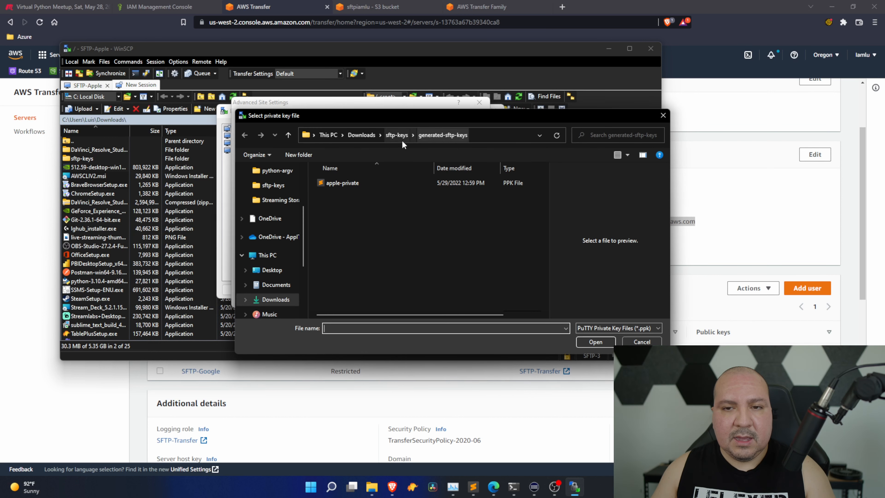
{"action": "left_click", "coordinate": [618, 327]}
{"action": "left_click", "coordinate": [599, 347]}
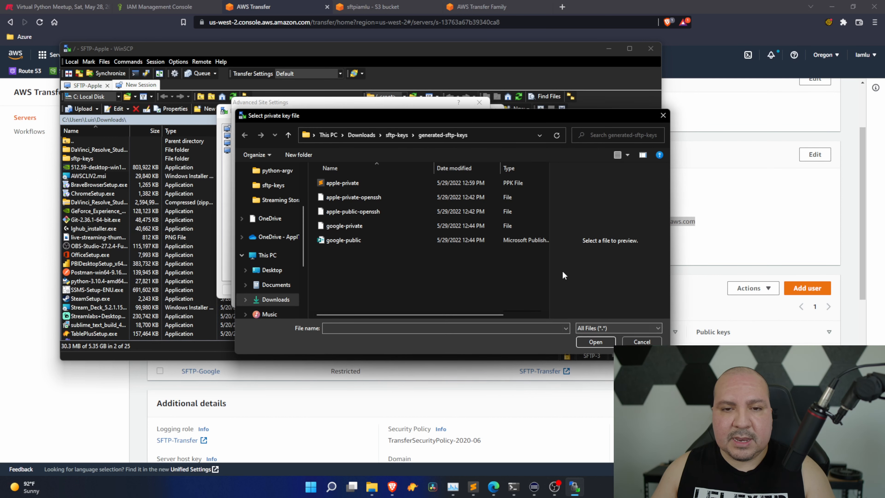
{"action": "left_click", "coordinate": [374, 225]}
{"action": "left_click", "coordinate": [595, 341]}
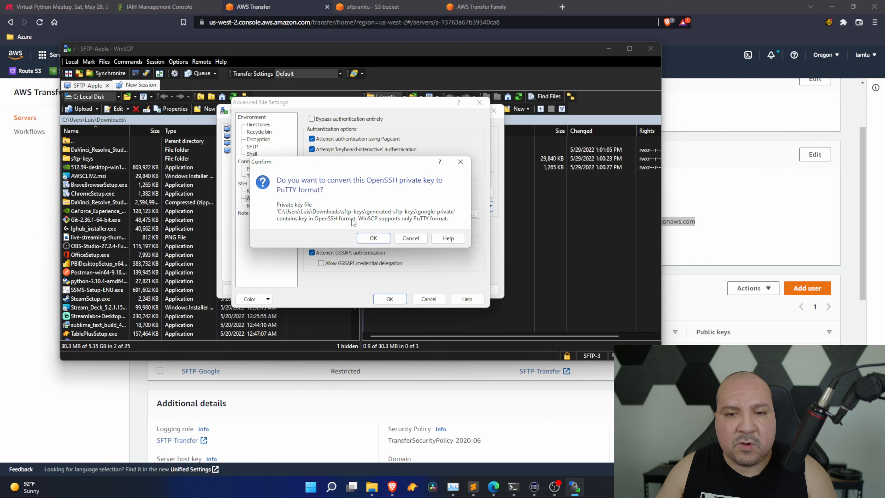
{"action": "left_click", "coordinate": [411, 238]}
{"action": "left_click", "coordinate": [435, 301]}
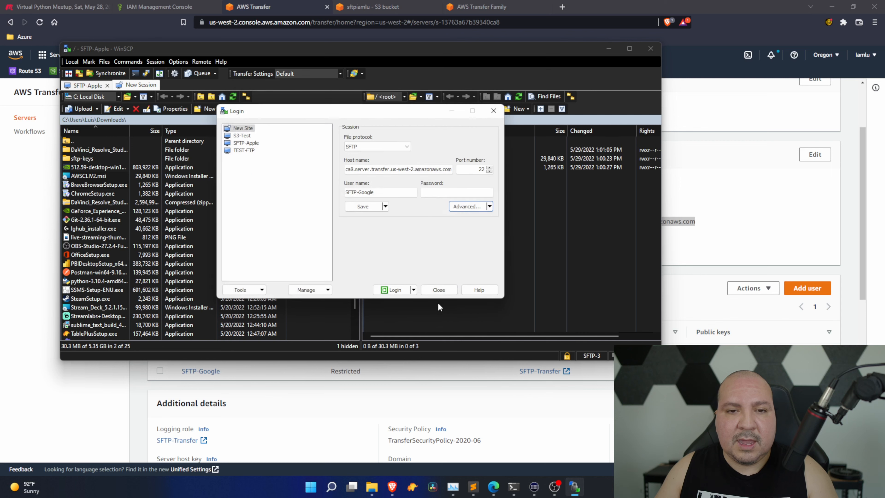
Step: Launch PuTTYgen from WinSCP and load the existing OpenSSH key file google-private from the generated-sftp-keys folder
{"action": "left_click", "coordinate": [260, 289]}
{"action": "left_click", "coordinate": [272, 354]}
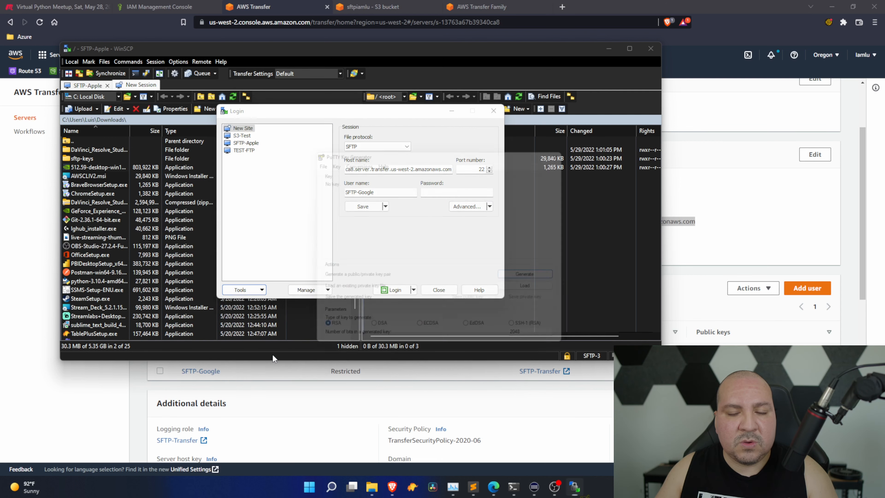
{"action": "left_click", "coordinate": [548, 292]}
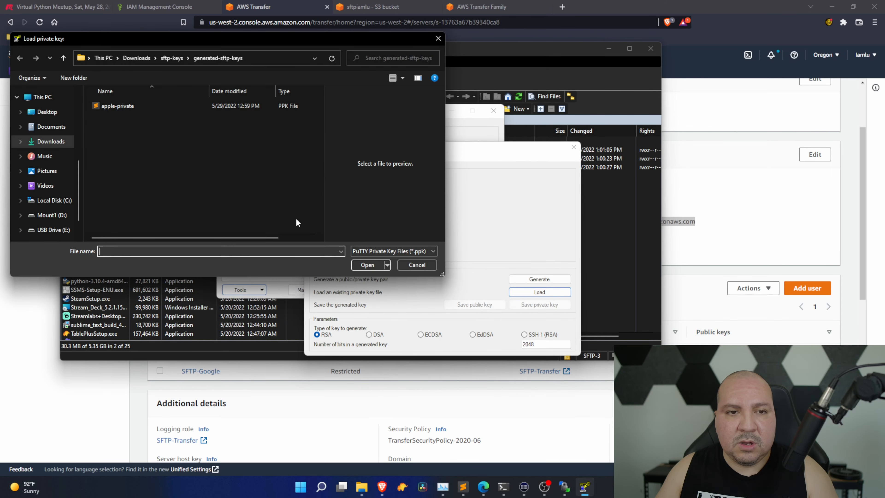
{"action": "left_click", "coordinate": [407, 252]}
{"action": "left_click", "coordinate": [404, 260]}
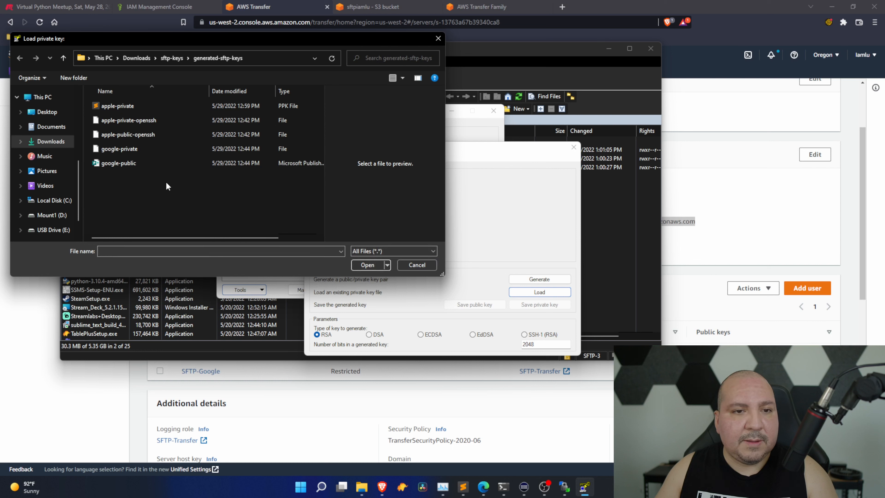
{"action": "left_click", "coordinate": [147, 150]}
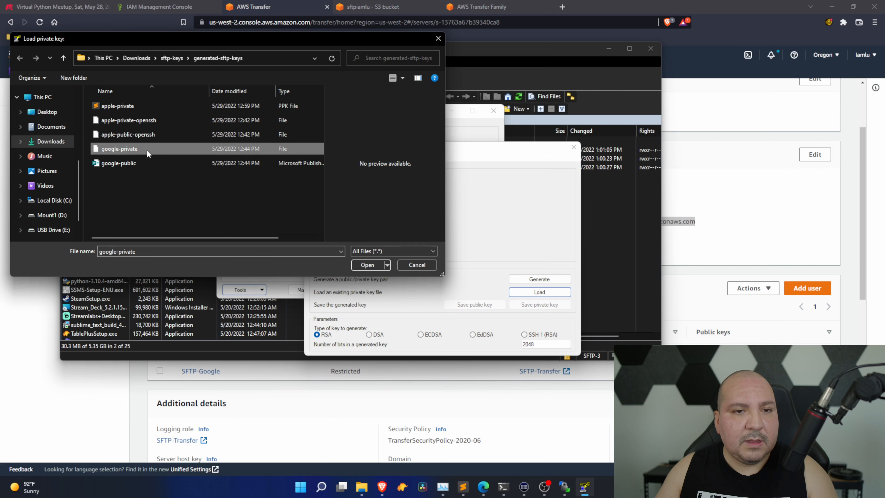
{"action": "left_click", "coordinate": [146, 150]}
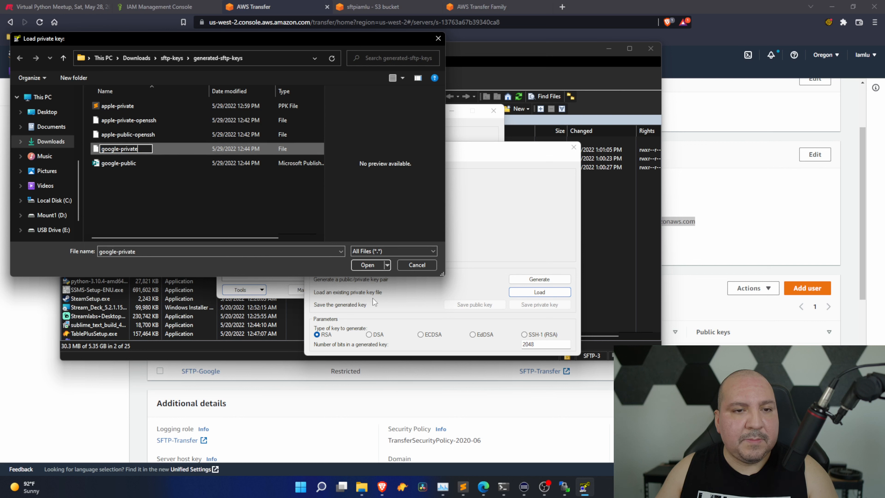
{"action": "left_click", "coordinate": [367, 264]}
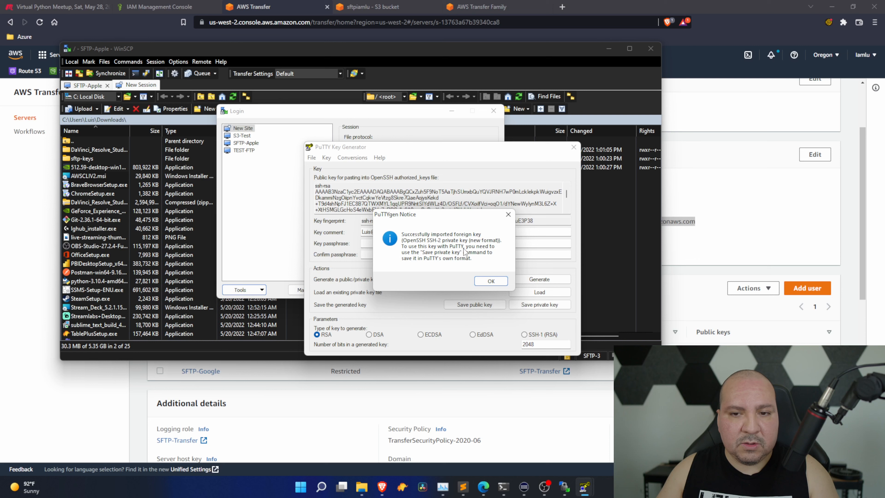
{"action": "left_click", "coordinate": [487, 279]}
Step: Save the loaded private key without a passphrase as google-private in PuTTY's .ppk format, and close the key generator
{"action": "left_click", "coordinate": [545, 304]}
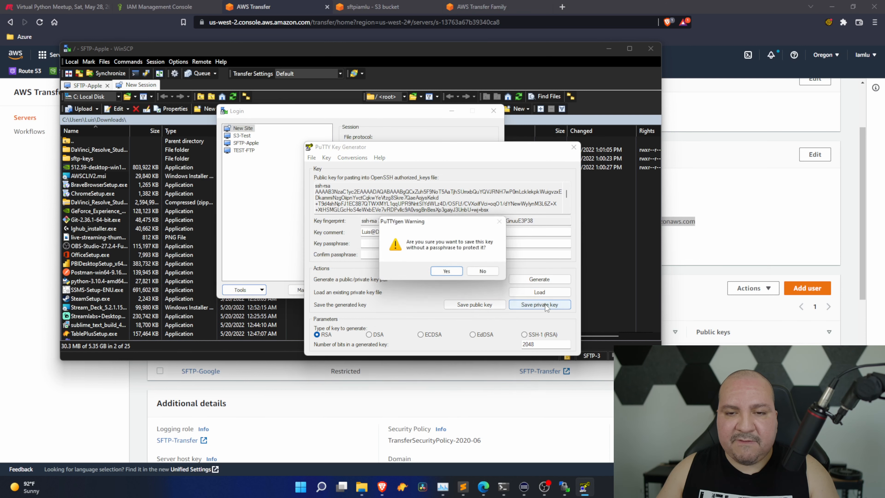
{"action": "left_click", "coordinate": [455, 275]}
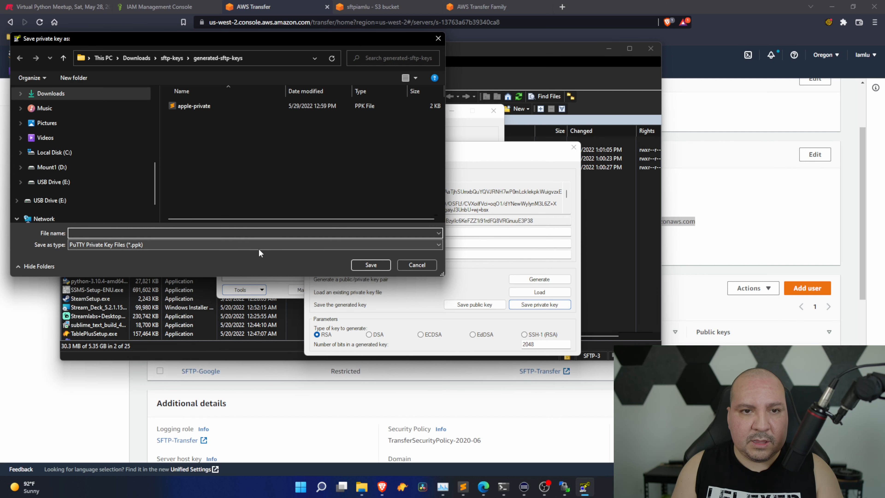
{"action": "type", "text": "google-"}
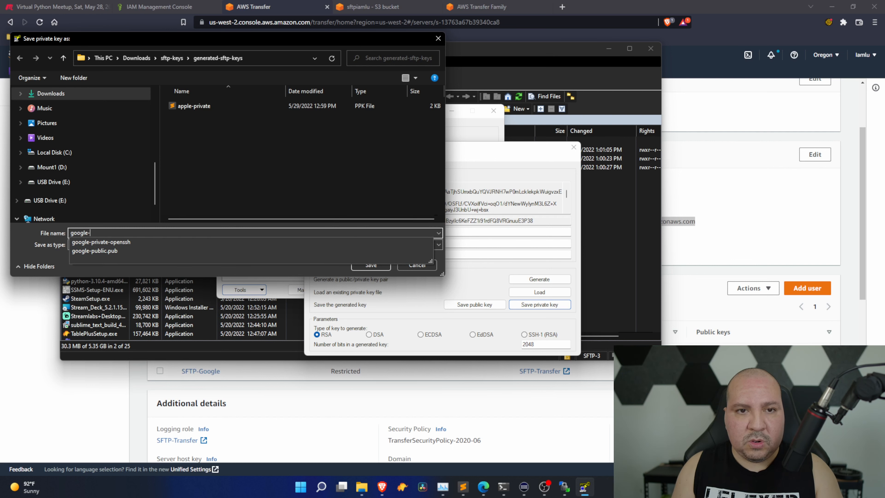
{"action": "type", "text": "private"}
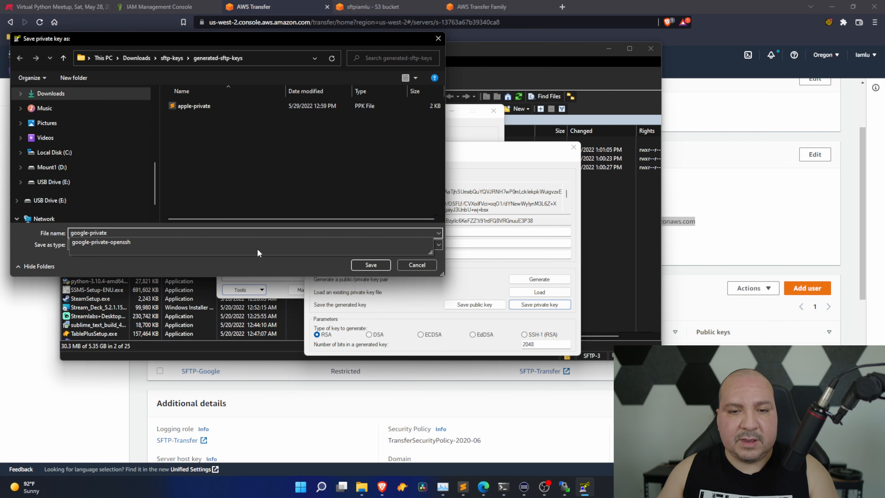
{"action": "left_click", "coordinate": [366, 260]}
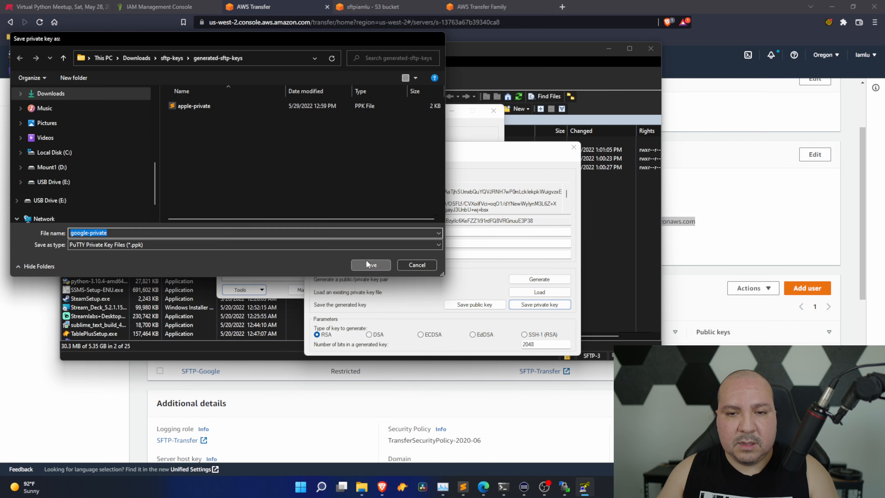
{"action": "left_click", "coordinate": [573, 147]}
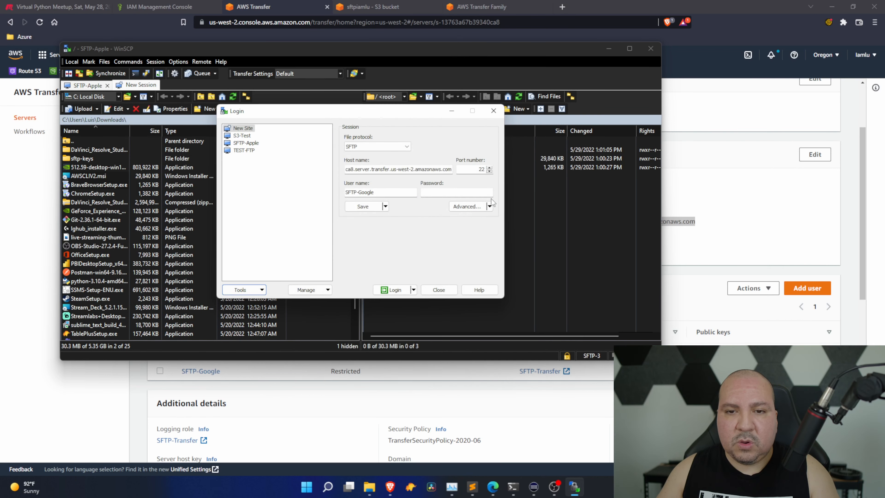
Step: Set the new site's SSH authentication private key file to the google-private PPK file in generated-sftp-keys
{"action": "left_click", "coordinate": [473, 207]}
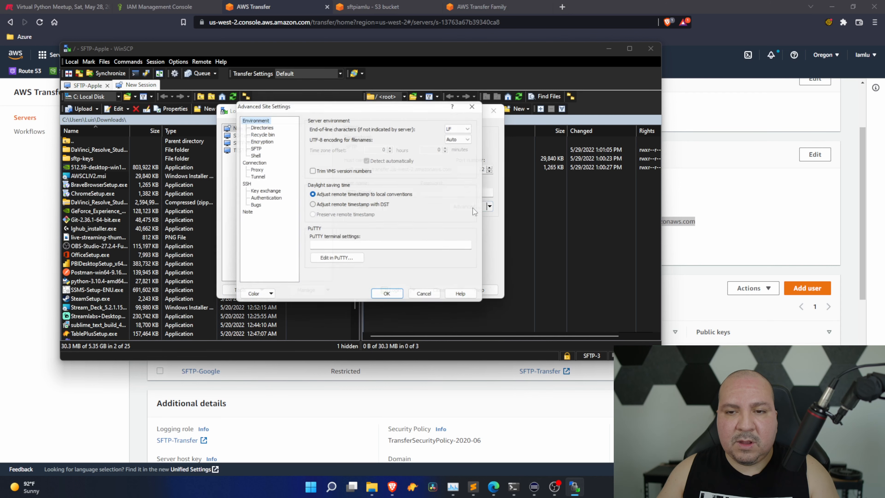
{"action": "left_click", "coordinate": [263, 198]}
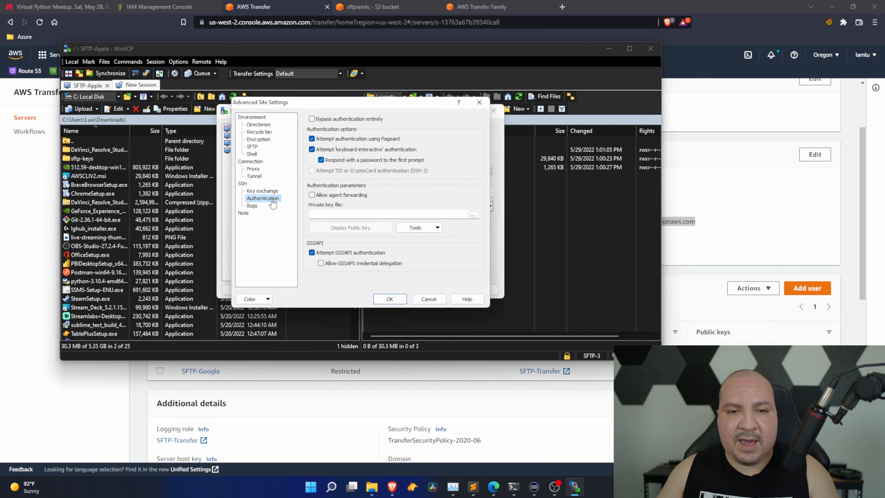
{"action": "left_click", "coordinate": [473, 214]}
{"action": "left_click", "coordinate": [362, 197]}
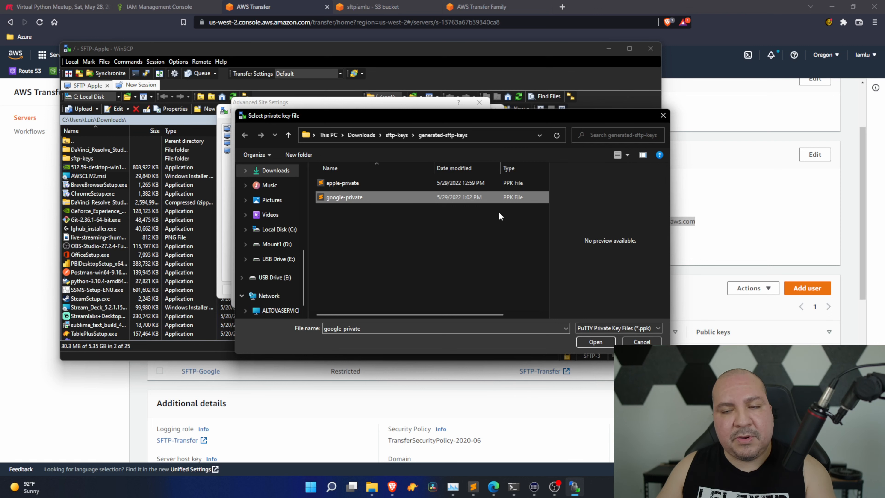
{"action": "left_click", "coordinate": [604, 343]}
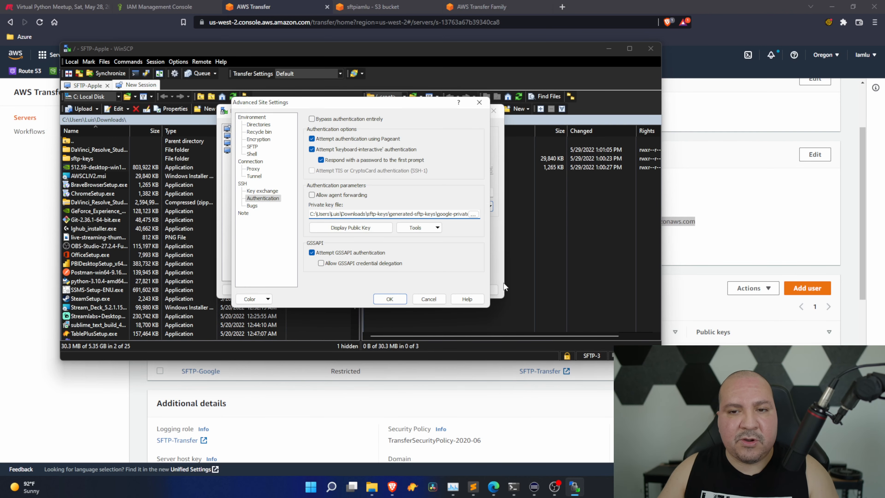
{"action": "left_click", "coordinate": [389, 298]}
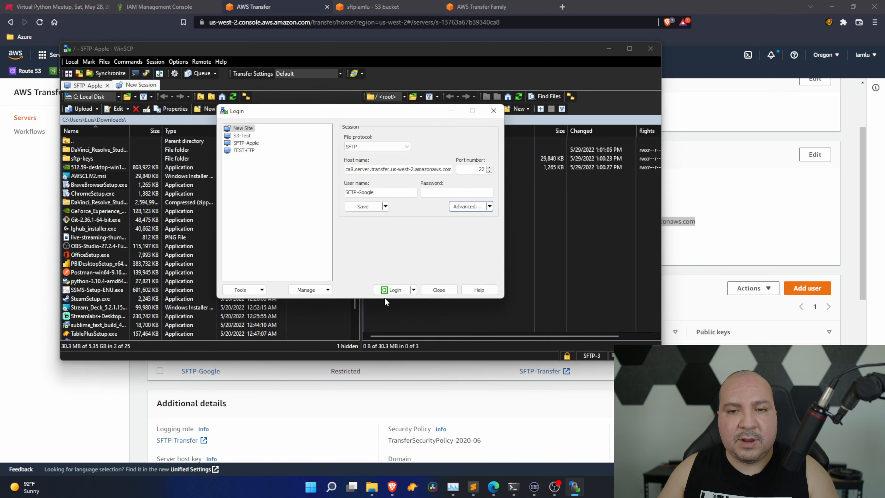
Step: Save the session as a site named SFTP-Google and log in to it
{"action": "left_click", "coordinate": [363, 207]}
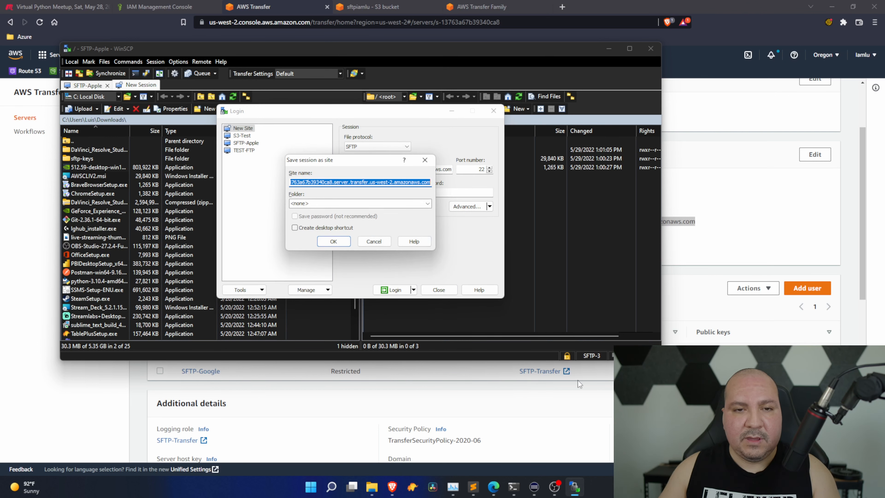
{"action": "type", "text": "SFTP-Google"}
{"action": "left_click", "coordinate": [333, 241]}
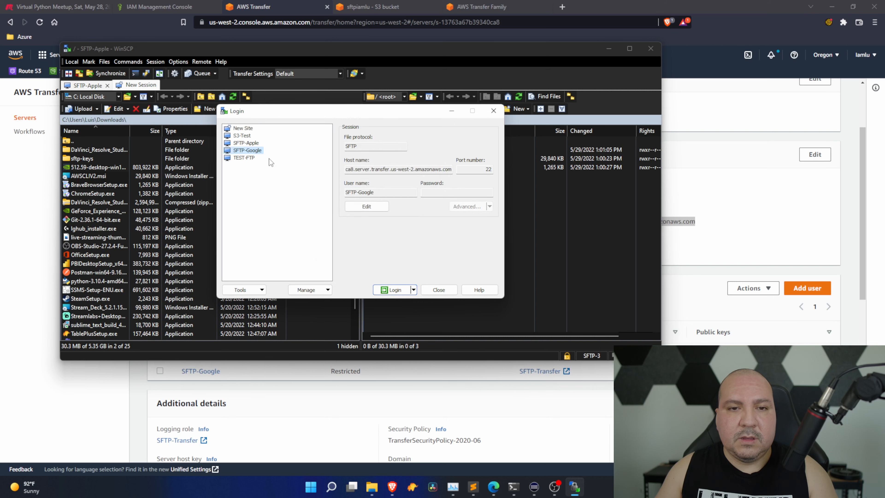
{"action": "double_click", "coordinate": [247, 151]}
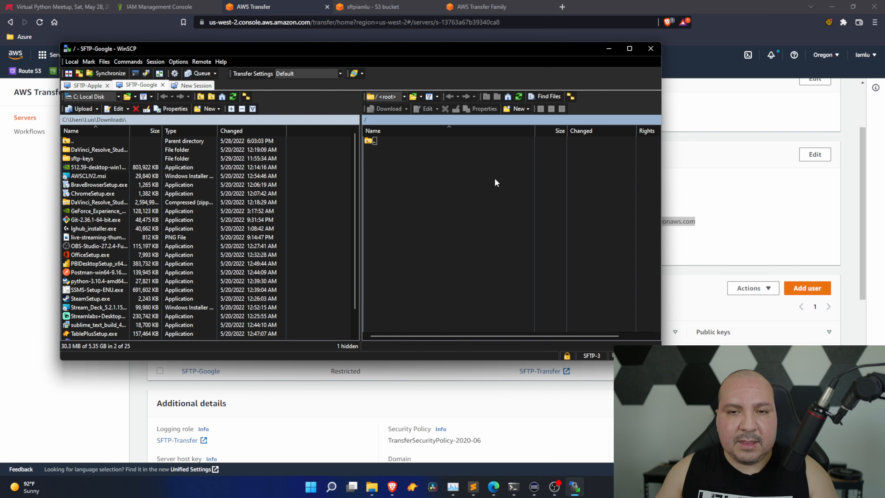
Step: Upload lghub_installer.exe, Git-2.36.1-64-bit.exe and the GeForce Experience installer to the SFTP-Google remote root, skipping all permission and timestamp errors
{"action": "left_click", "coordinate": [115, 229]}
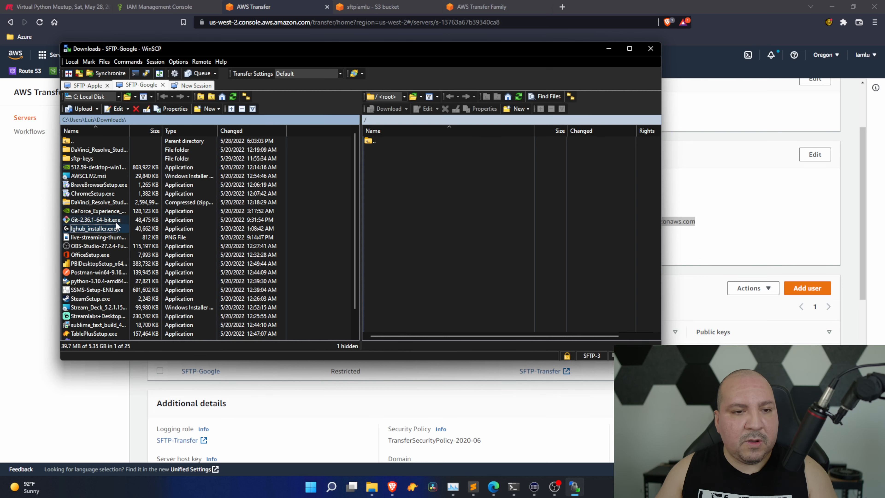
{"action": "left_click", "coordinate": [89, 220], "text": "ctrl"}
{"action": "left_click", "coordinate": [89, 212], "text": "ctrl"}
{"action": "left_click_drag", "start_coordinate": [89, 213], "coordinate": [501, 219]}
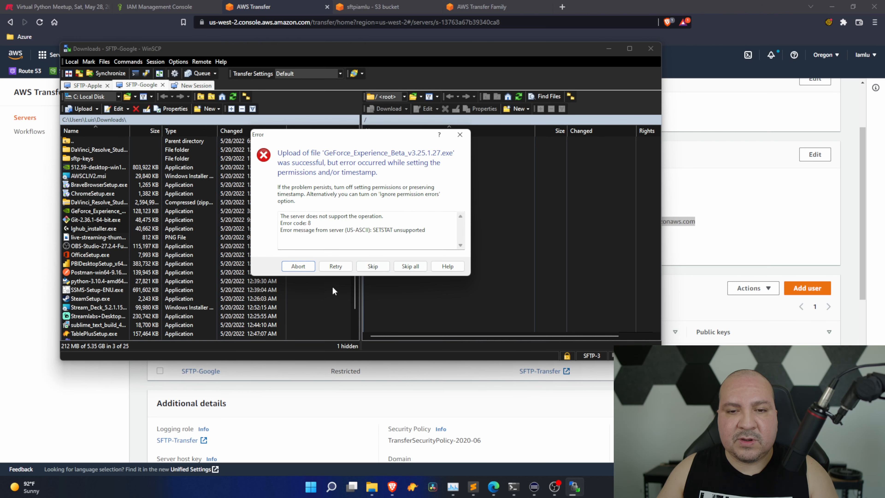
{"action": "left_click", "coordinate": [409, 266]}
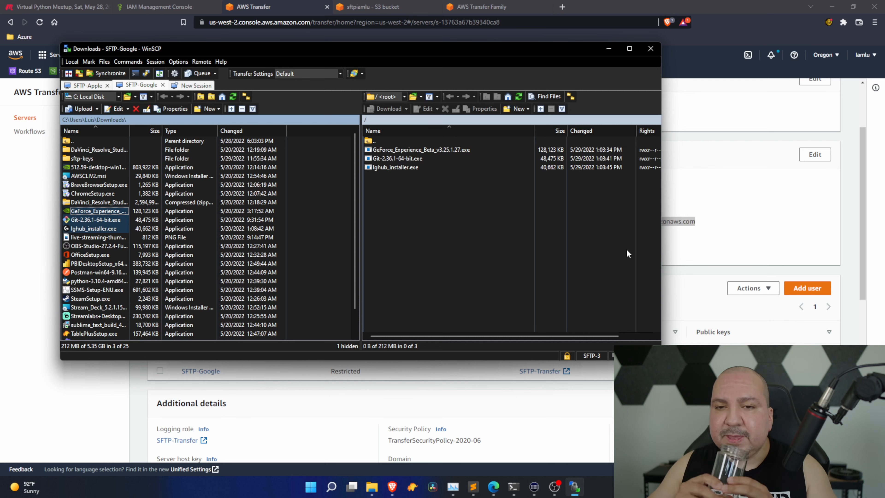
Step: Back in the browser, check the google/ folder of the sftpiamlu S3 bucket for the uploaded files
{"action": "left_click", "coordinate": [706, 111]}
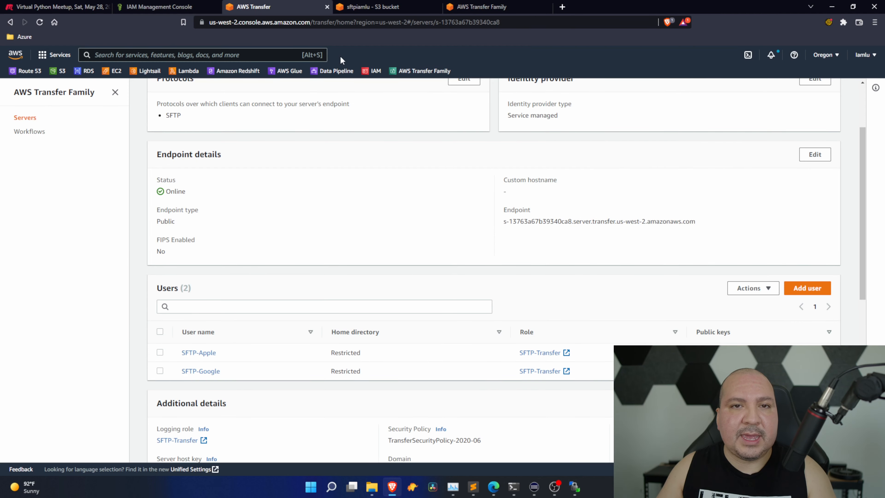
{"action": "left_click", "coordinate": [376, 7]}
{"action": "left_click", "coordinate": [58, 260]}
{"action": "left_click", "coordinate": [149, 140]}
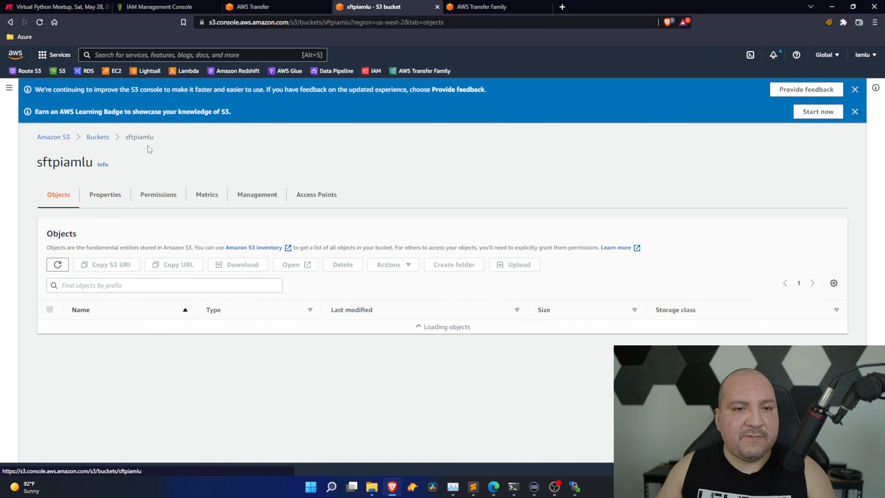
{"action": "left_click", "coordinate": [90, 341]}
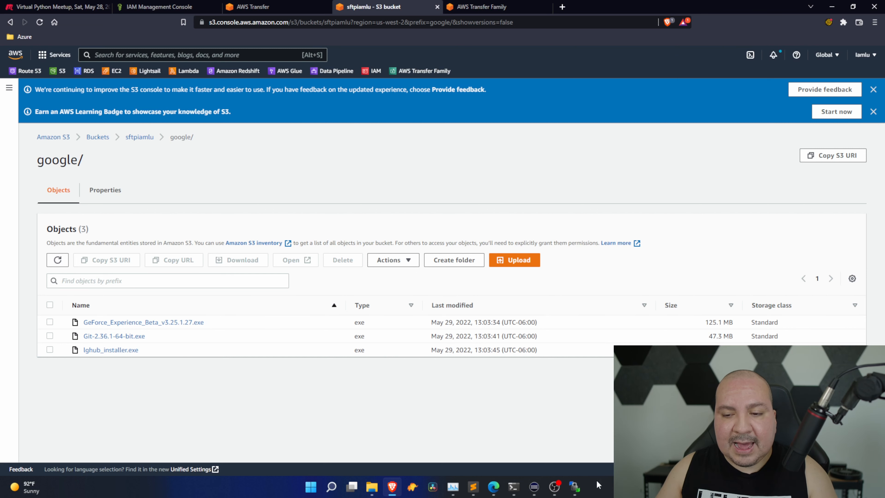
{"action": "left_click", "coordinate": [574, 487]}
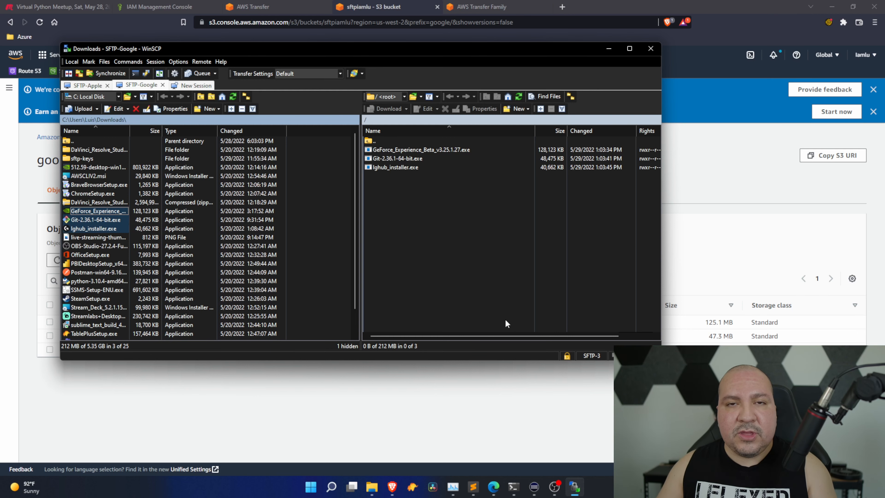
{"action": "left_click", "coordinate": [747, 162]}
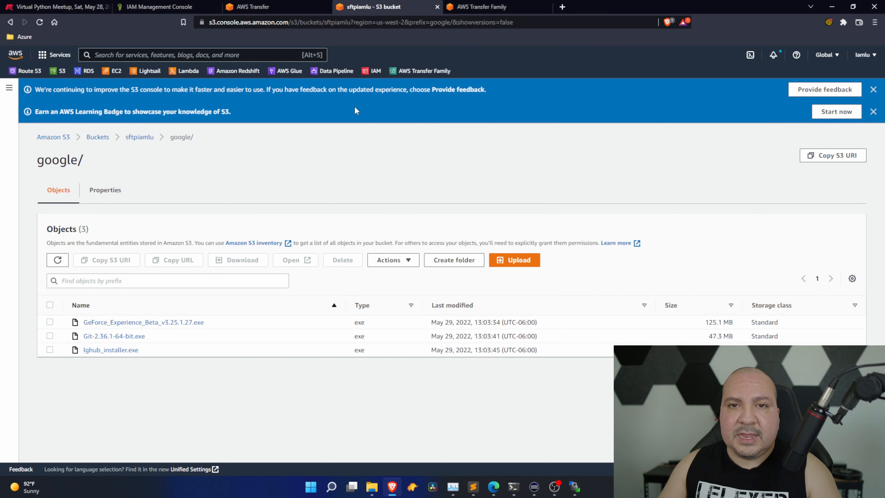
{"action": "left_click", "coordinate": [257, 8]}
{"action": "left_click", "coordinate": [376, 8]}
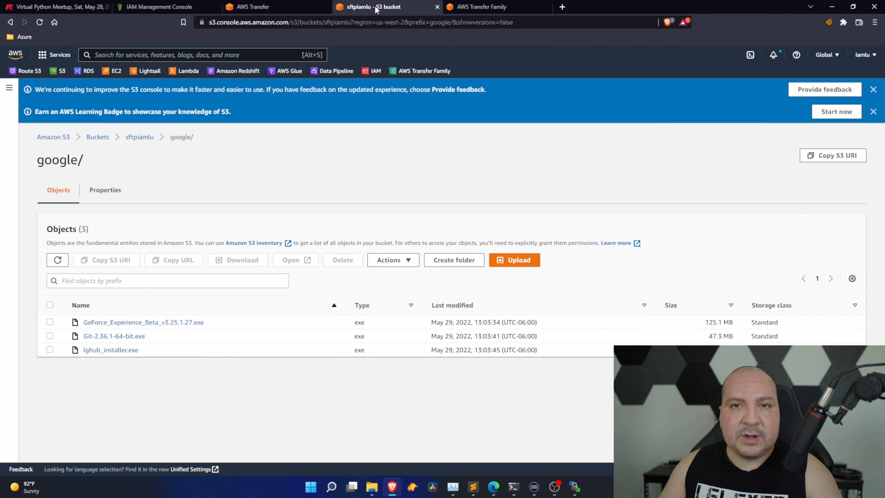